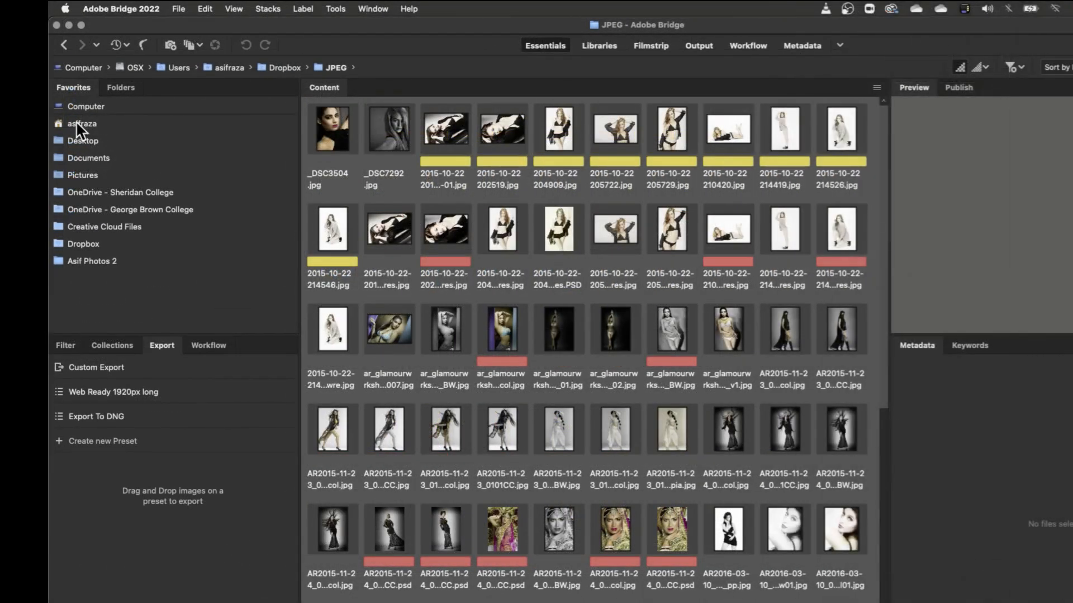
# Step: Browse the home folder and the Documents folder, and go back to the JPEG folder
pyautogui.click(75, 123)
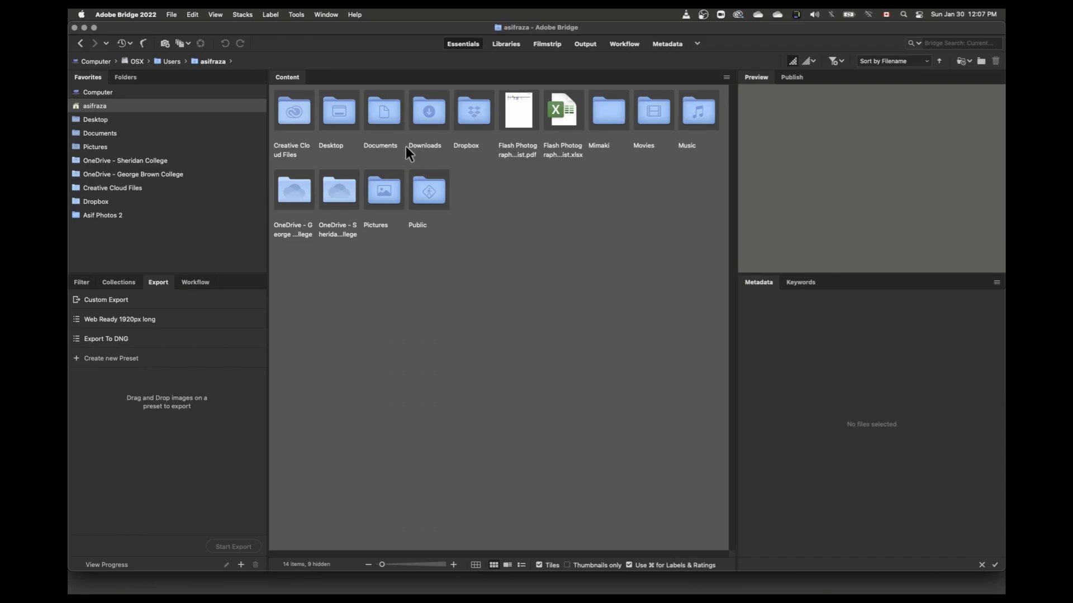
pyautogui.click(83, 132)
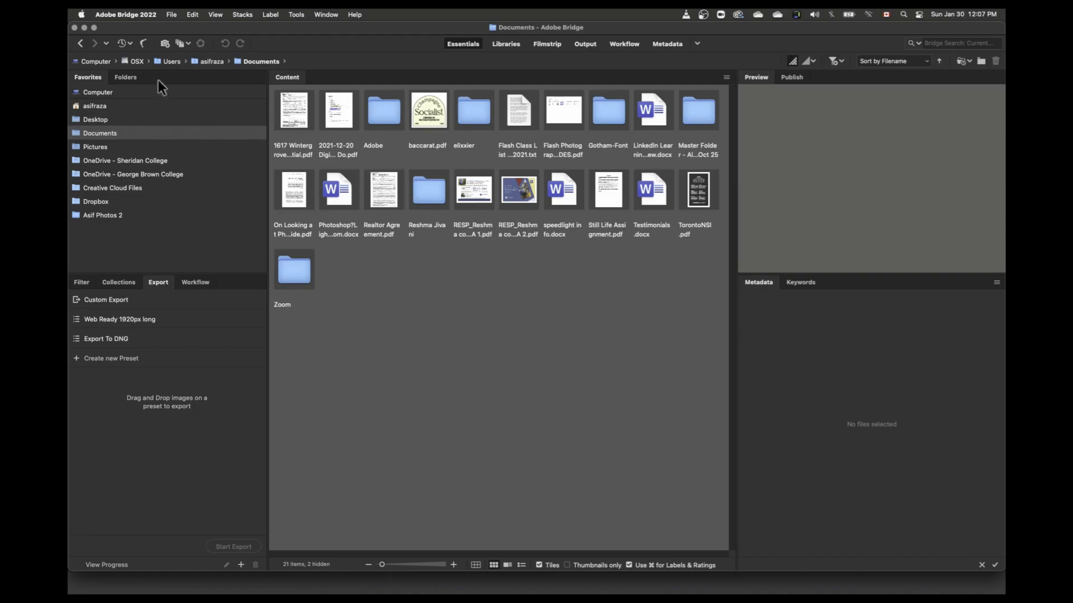
pyautogui.click(82, 46)
pyautogui.click(81, 46)
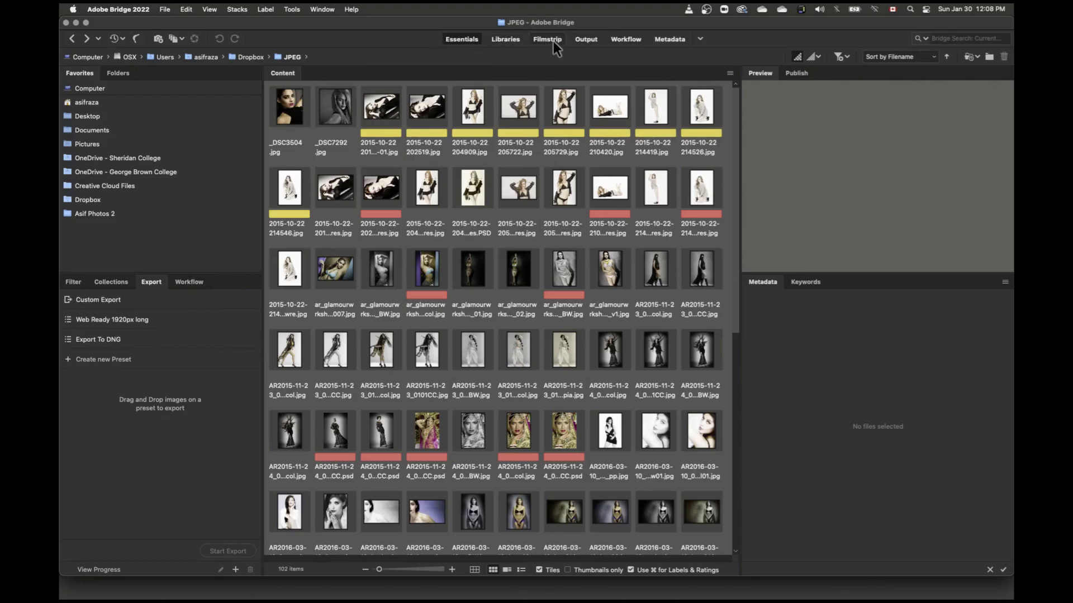
# Step: Review the available workspaces and the options for filtering items by rating, without choosing any
pyautogui.click(699, 38)
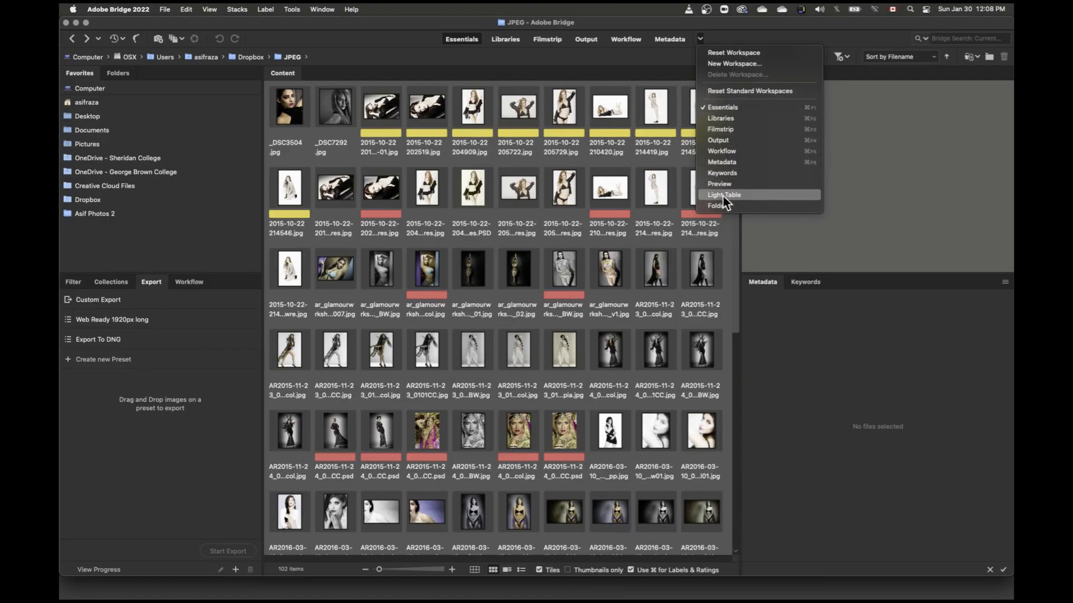
pyautogui.click(685, 31)
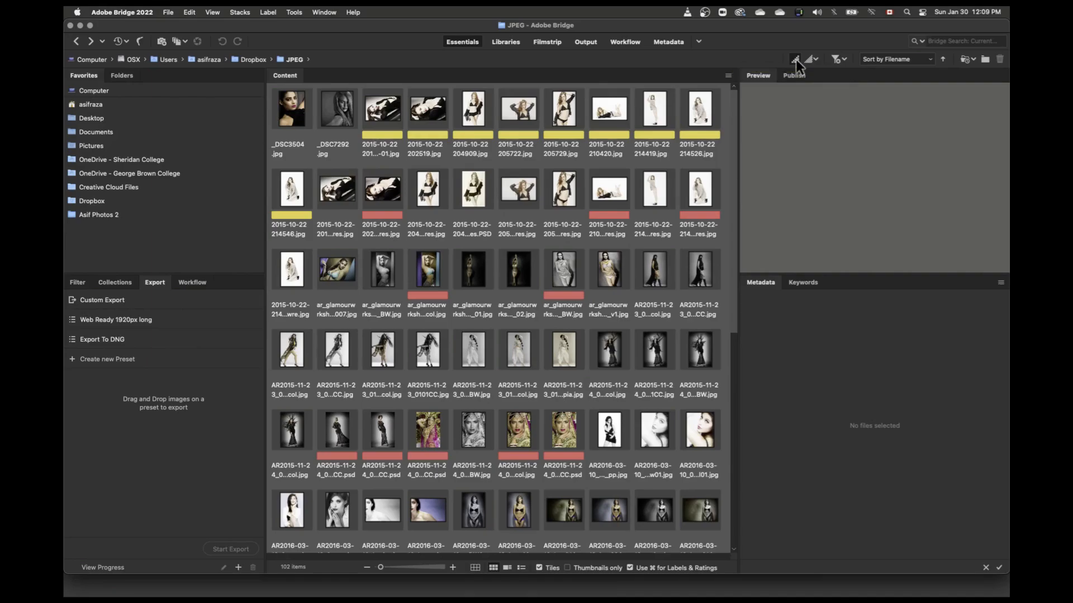
pyautogui.click(845, 58)
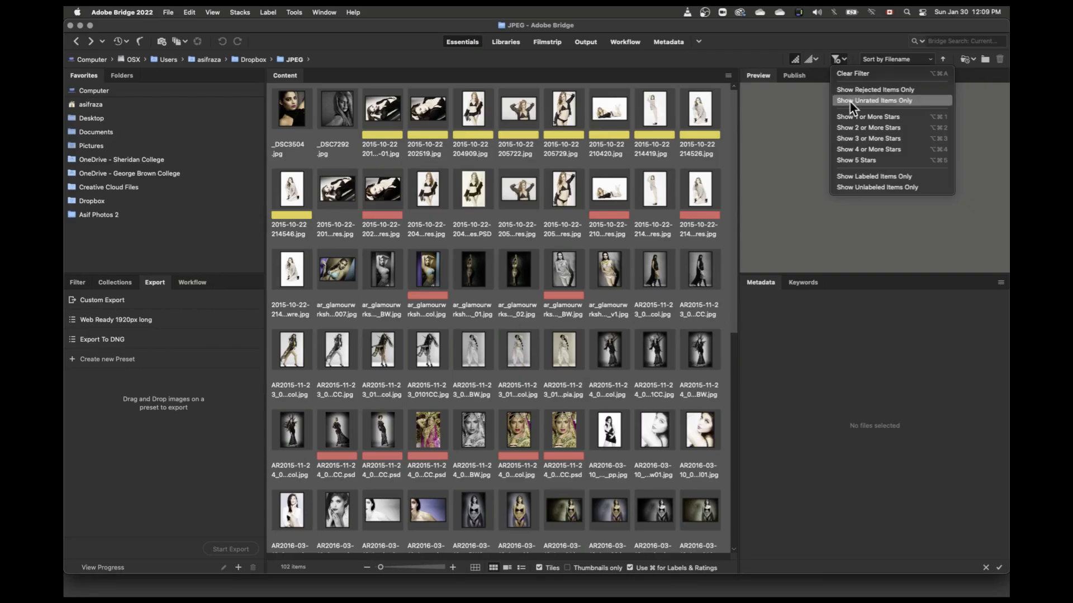
pyautogui.click(856, 31)
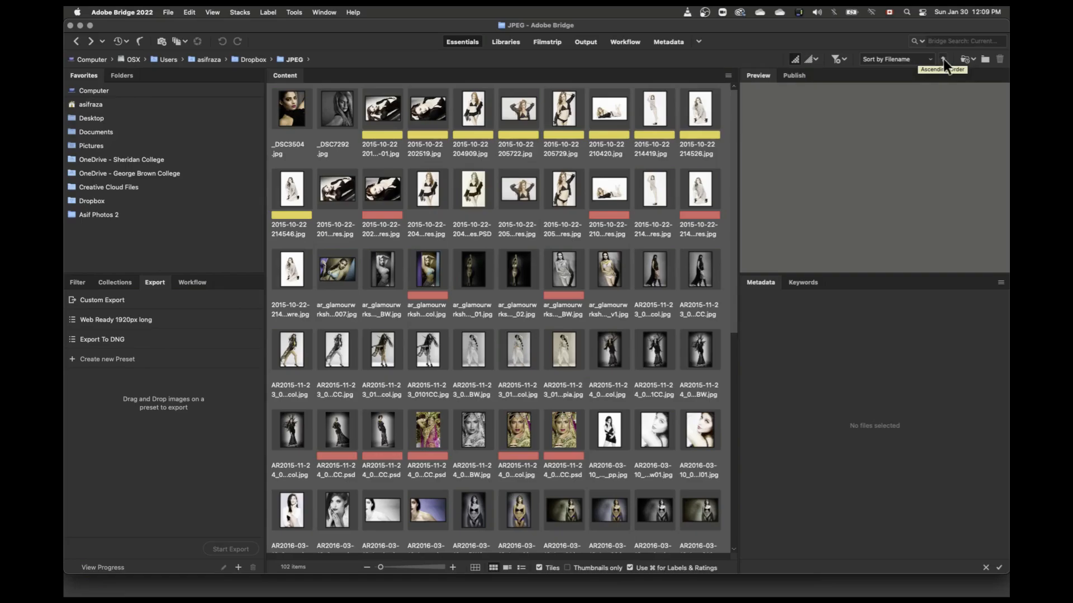
# Step: Review the list of recently opened files and the available search scopes, without running a search
pyautogui.click(973, 58)
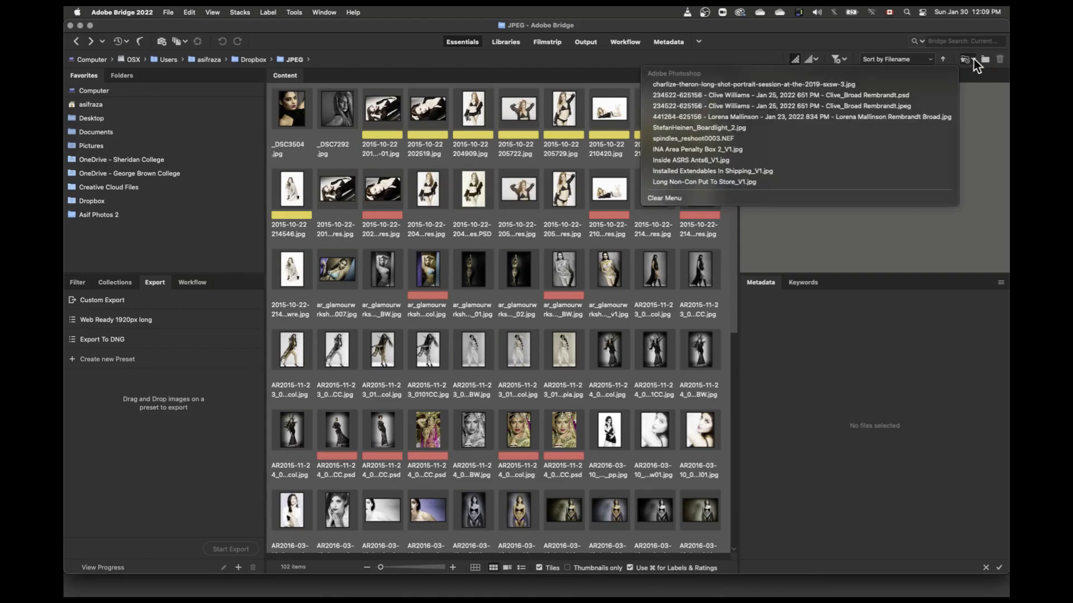
pyautogui.click(974, 60)
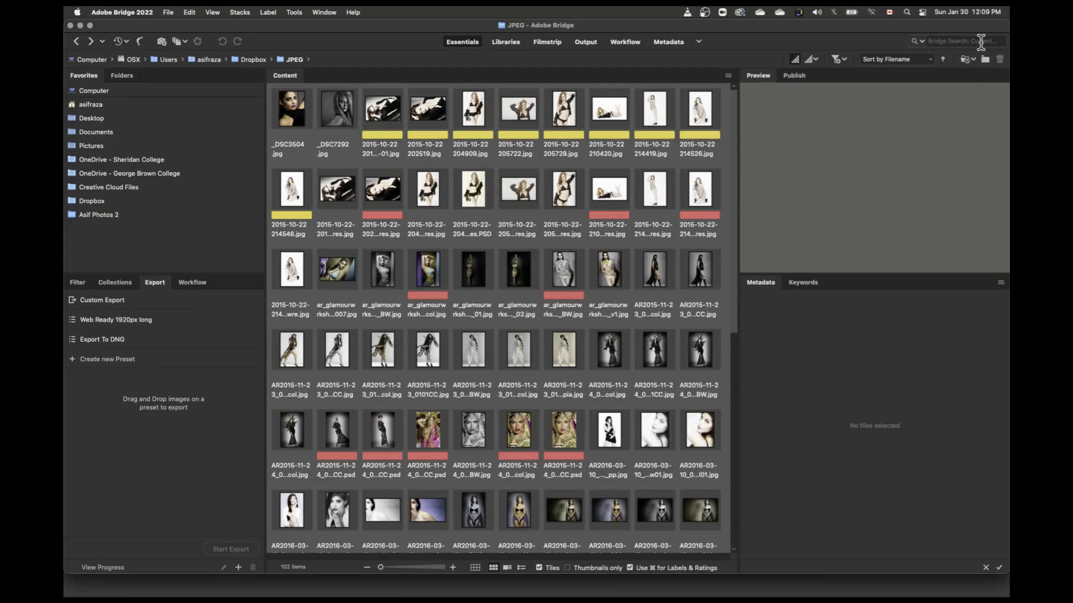
pyautogui.click(933, 41)
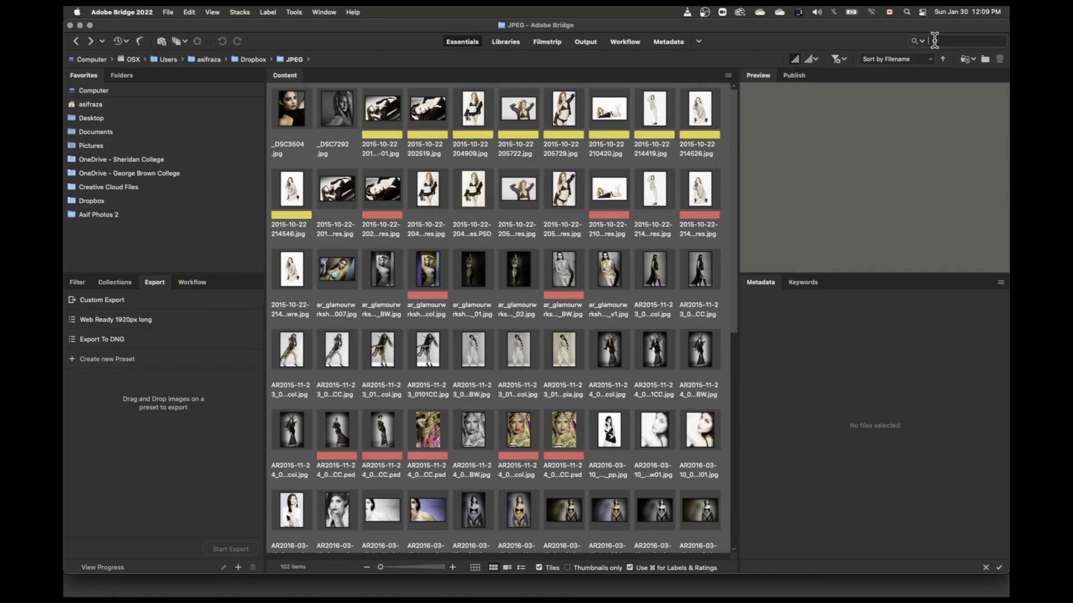
pyautogui.click(920, 42)
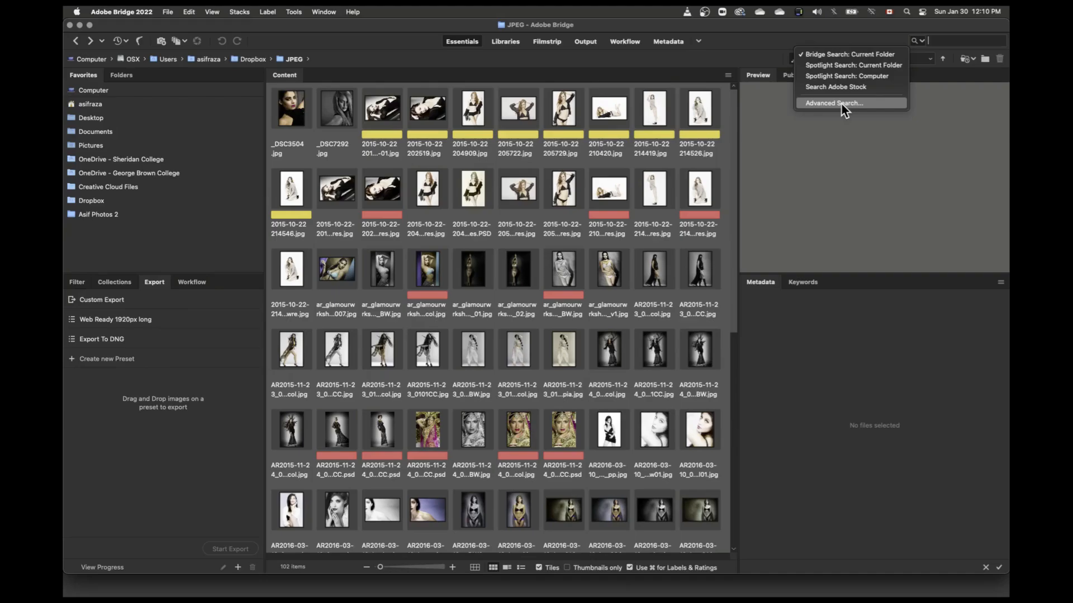
pyautogui.click(762, 29)
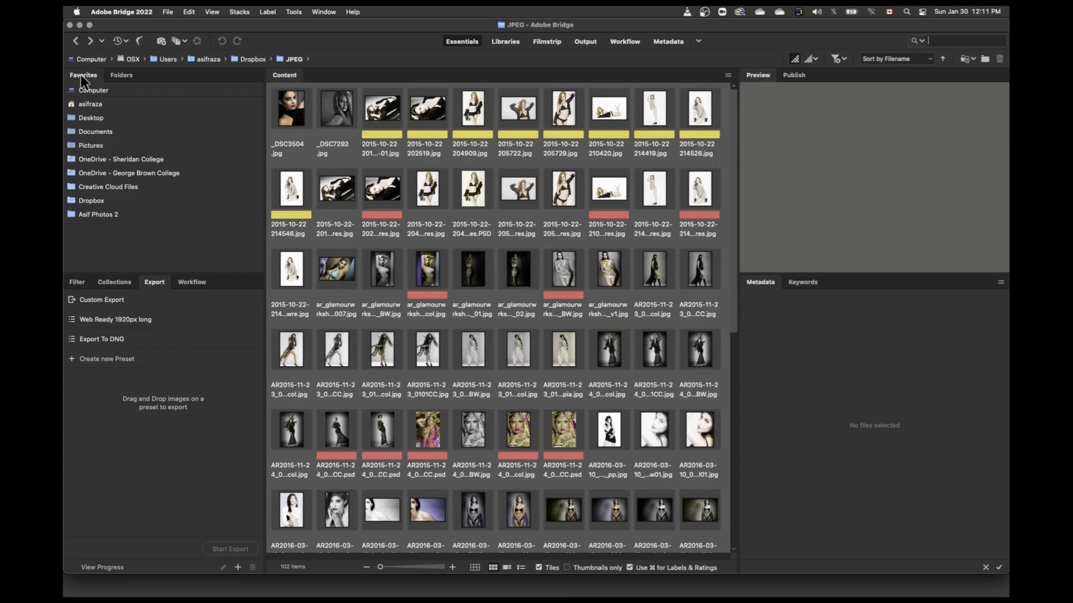
# Step: Look through the folder tree around the JPEG folder and return to the list of favorites
pyautogui.click(122, 76)
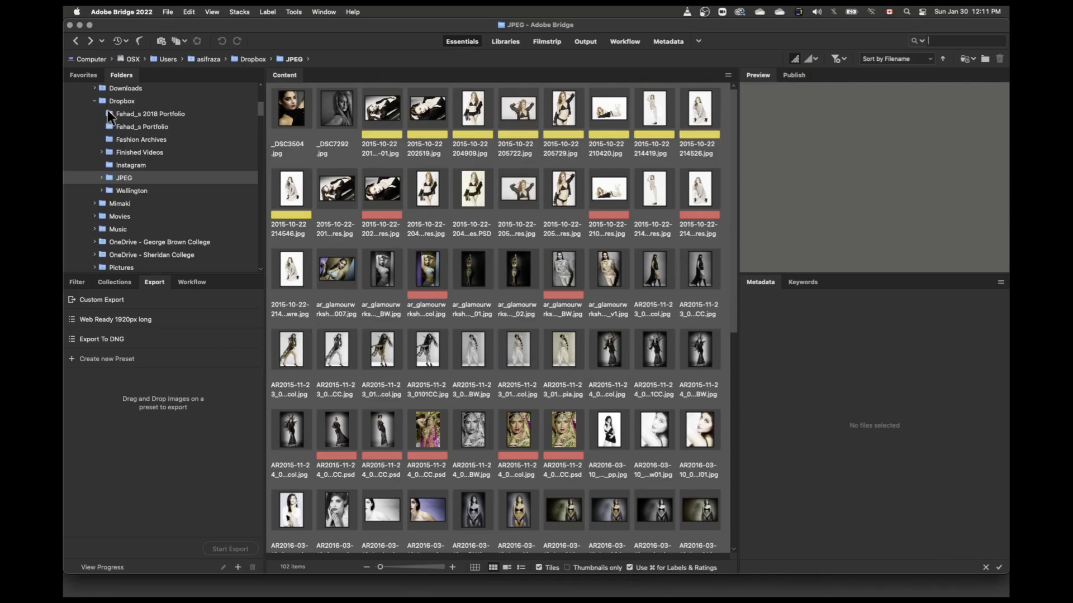
pyautogui.scroll(6, 109, 175)
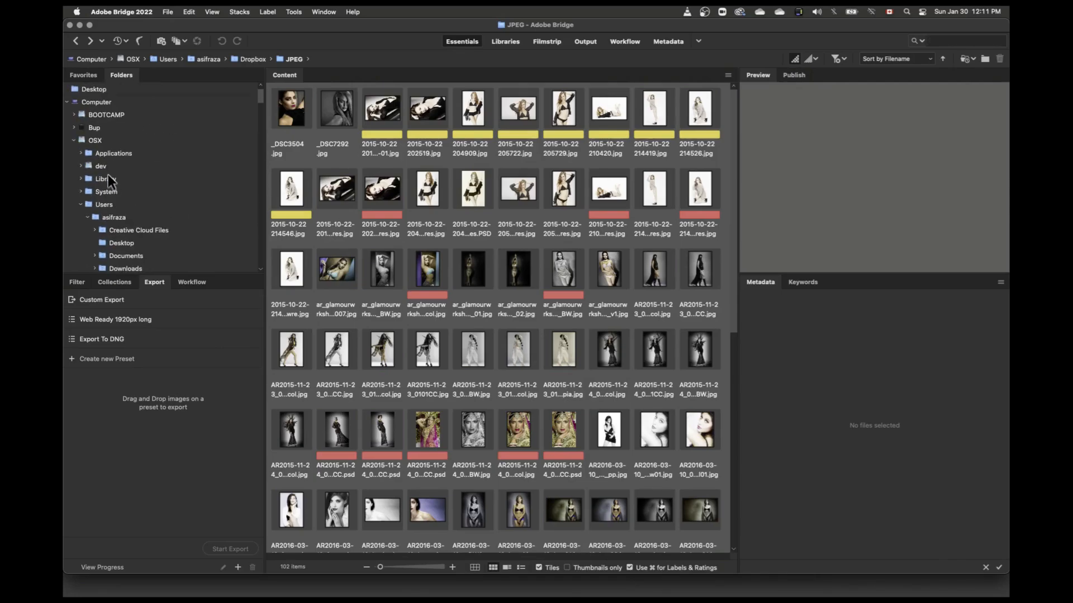
pyautogui.scroll(-5, 108, 174)
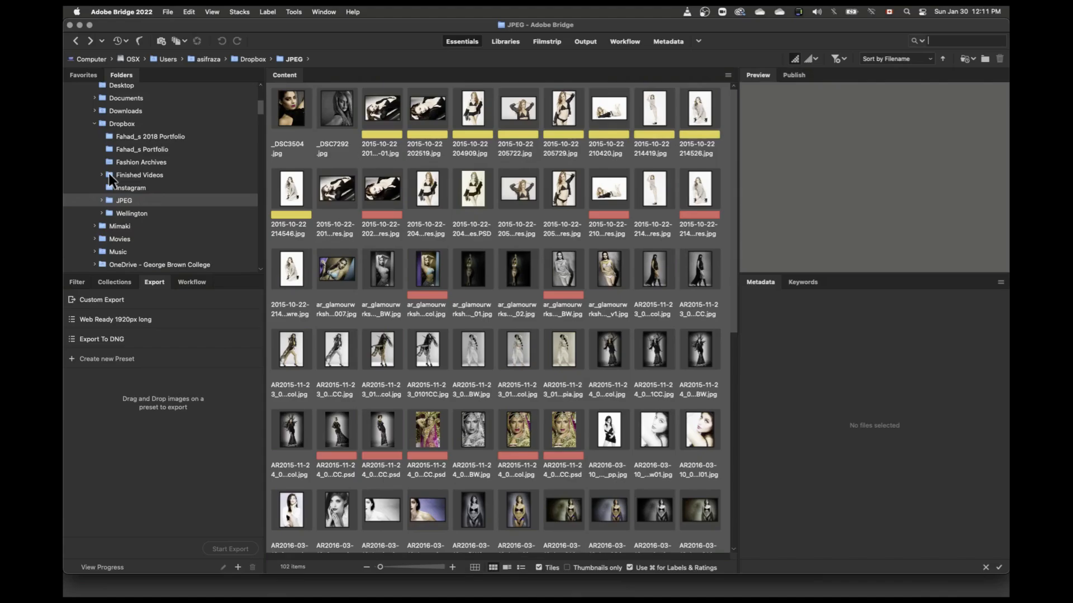
pyautogui.scroll(-4, 109, 173)
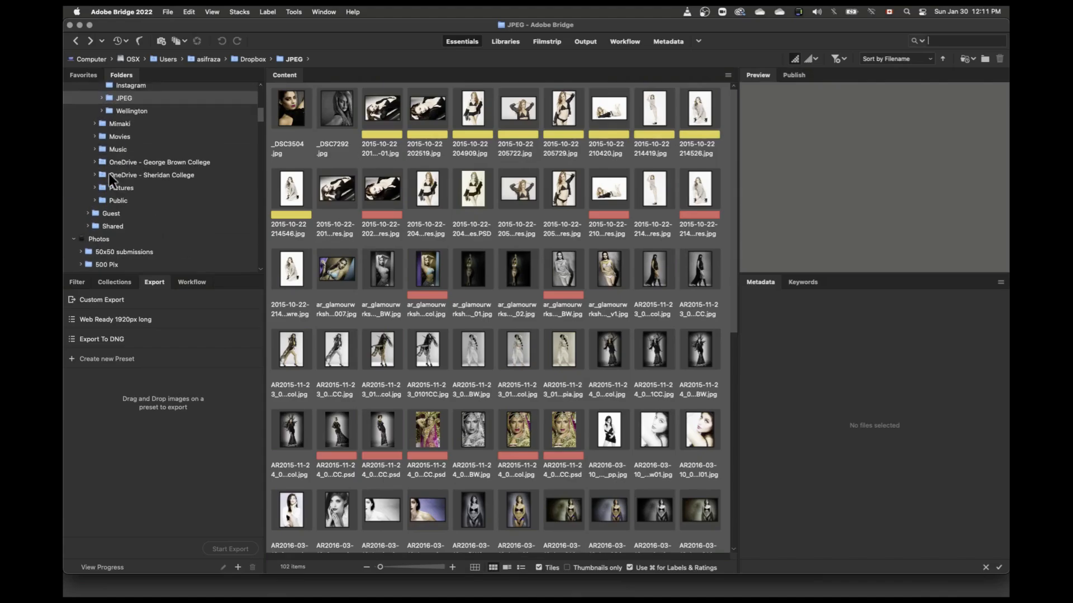
pyautogui.scroll(7, 109, 173)
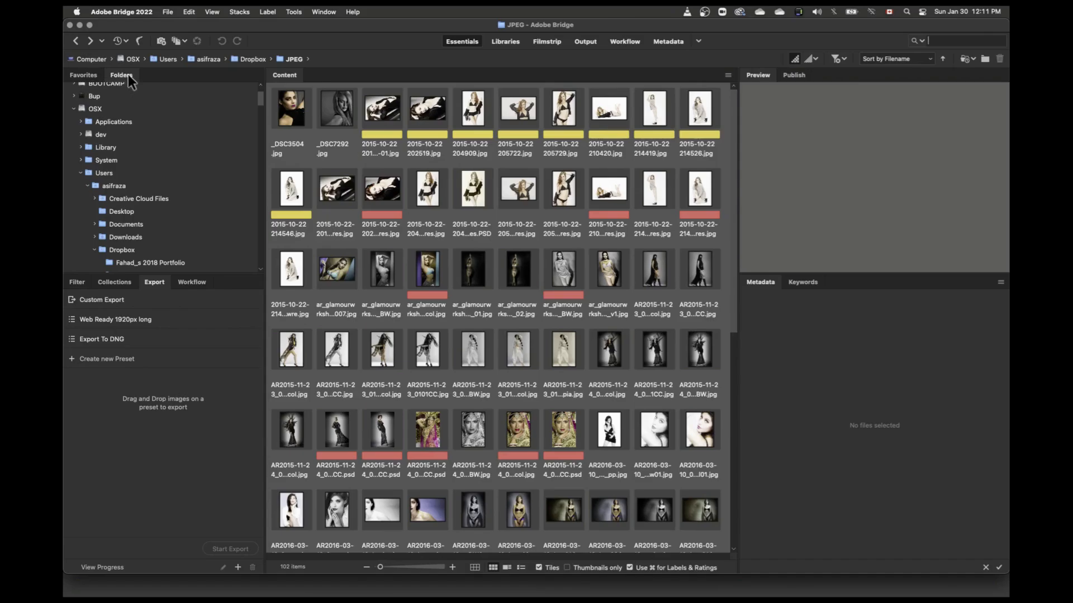
pyautogui.click(76, 78)
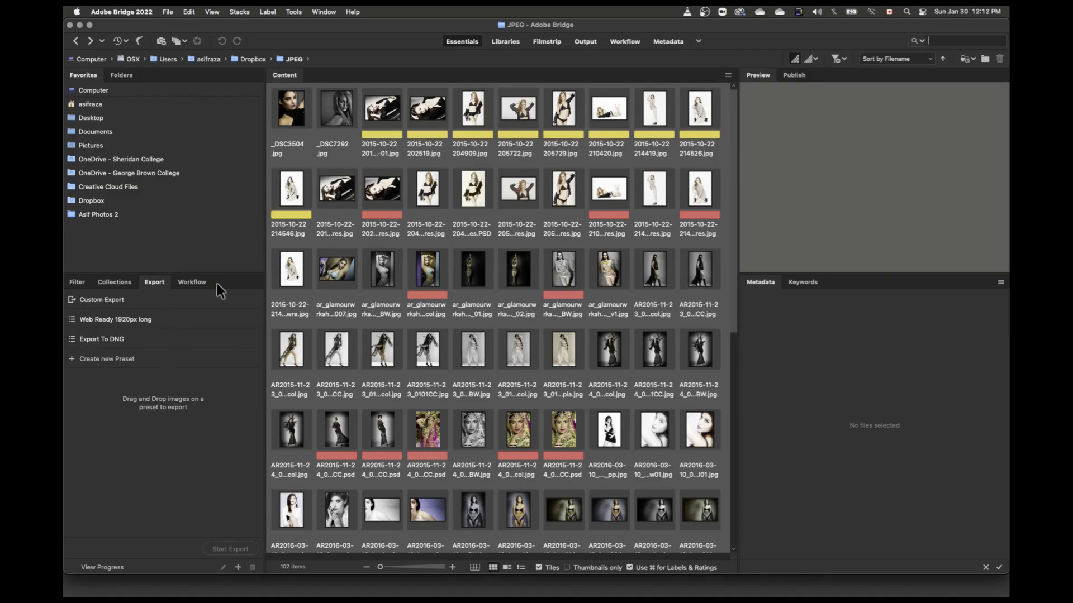
# Step: Filter the JPEG folder by the labels Select, Second and No Label one after another, clearing each filter again
pyautogui.click(78, 283)
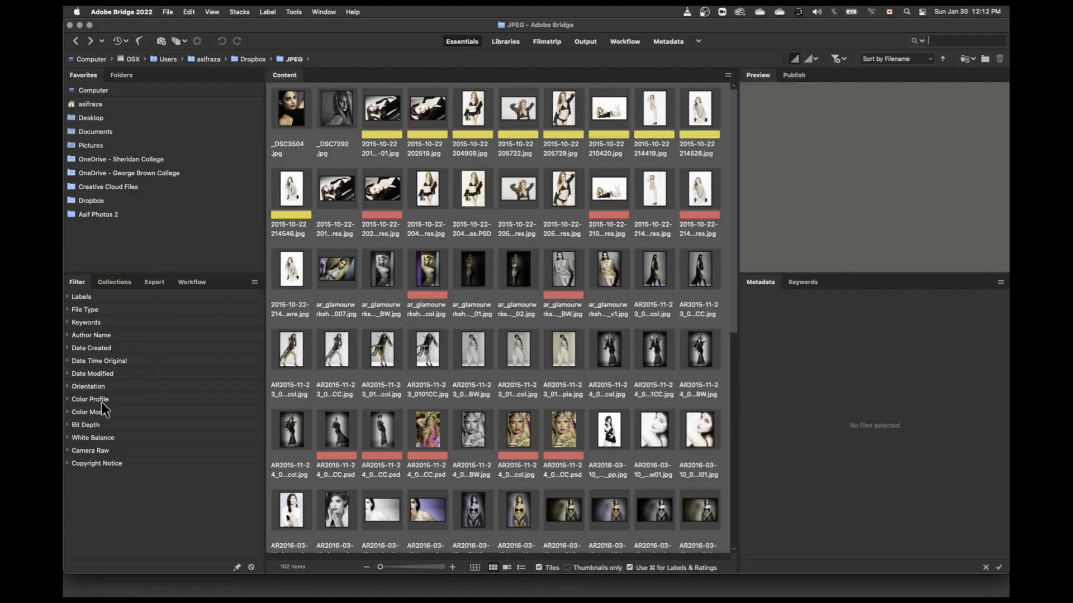
pyautogui.click(67, 297)
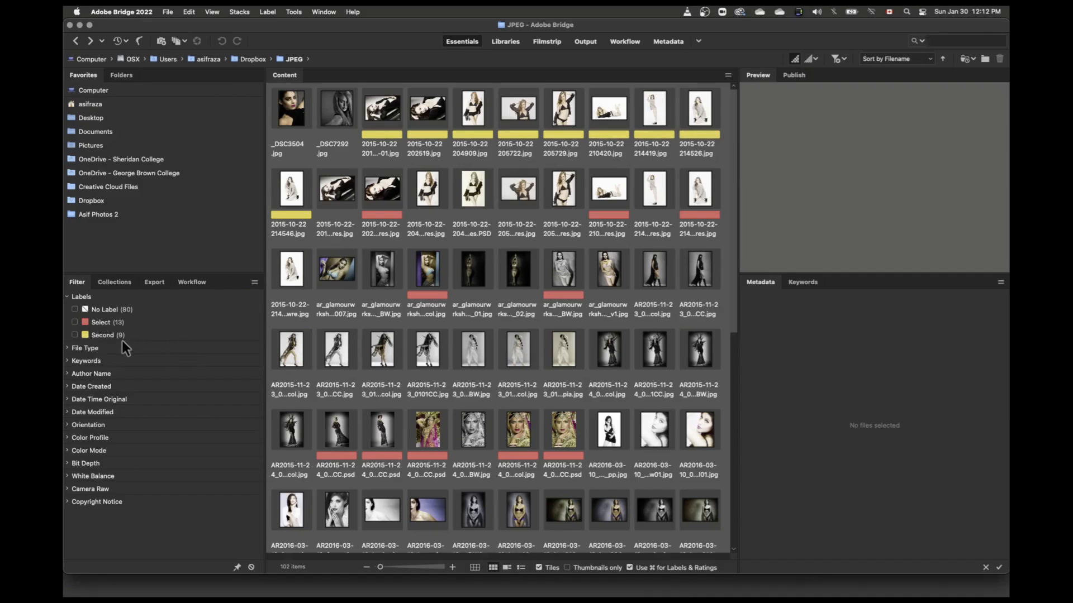
pyautogui.click(75, 323)
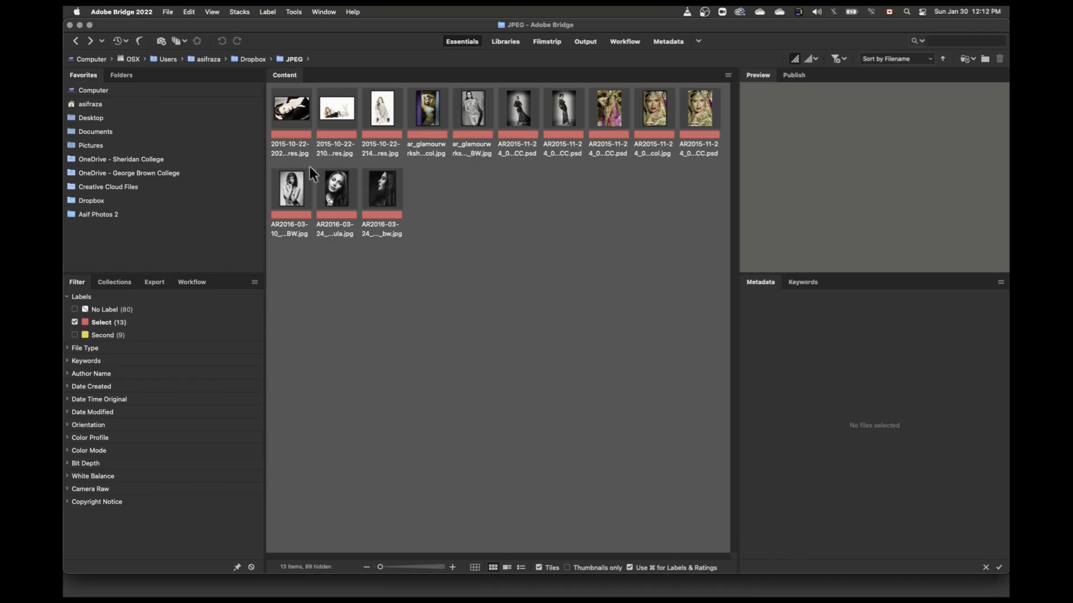
pyautogui.click(74, 323)
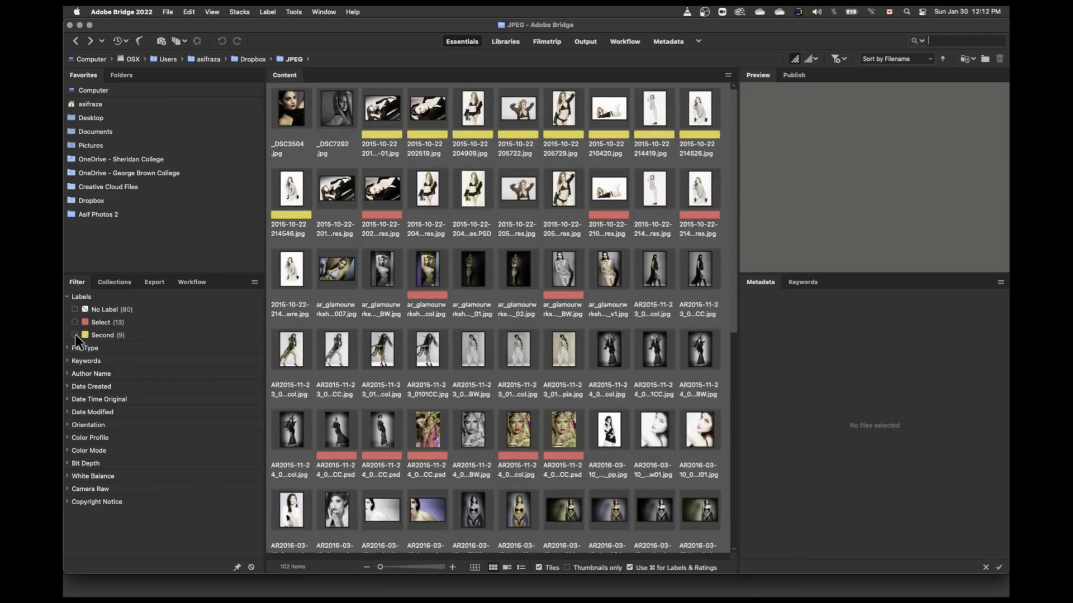
pyautogui.click(75, 334)
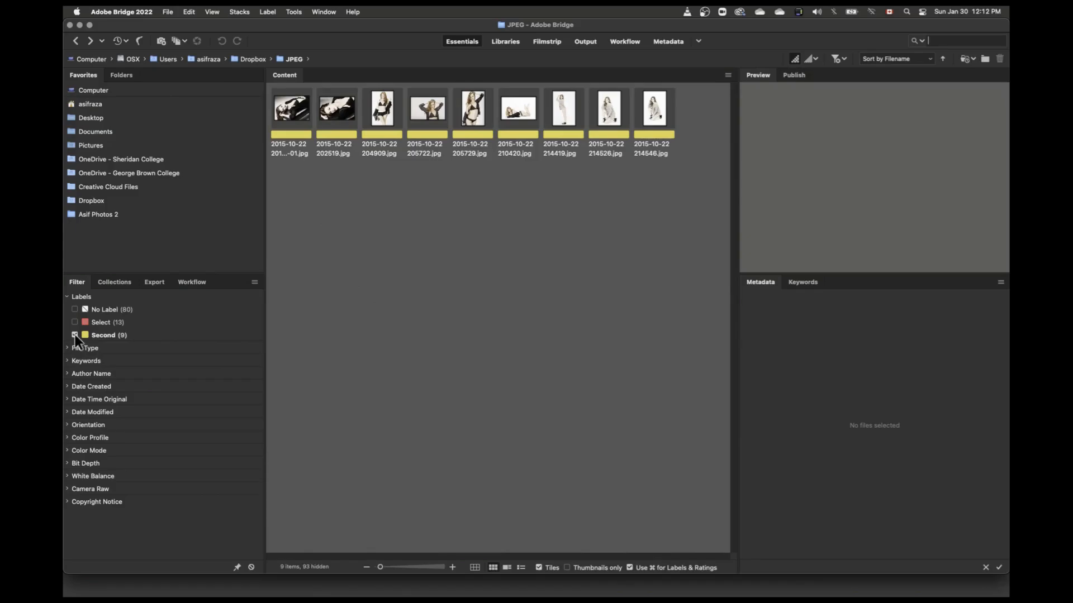
pyautogui.click(75, 335)
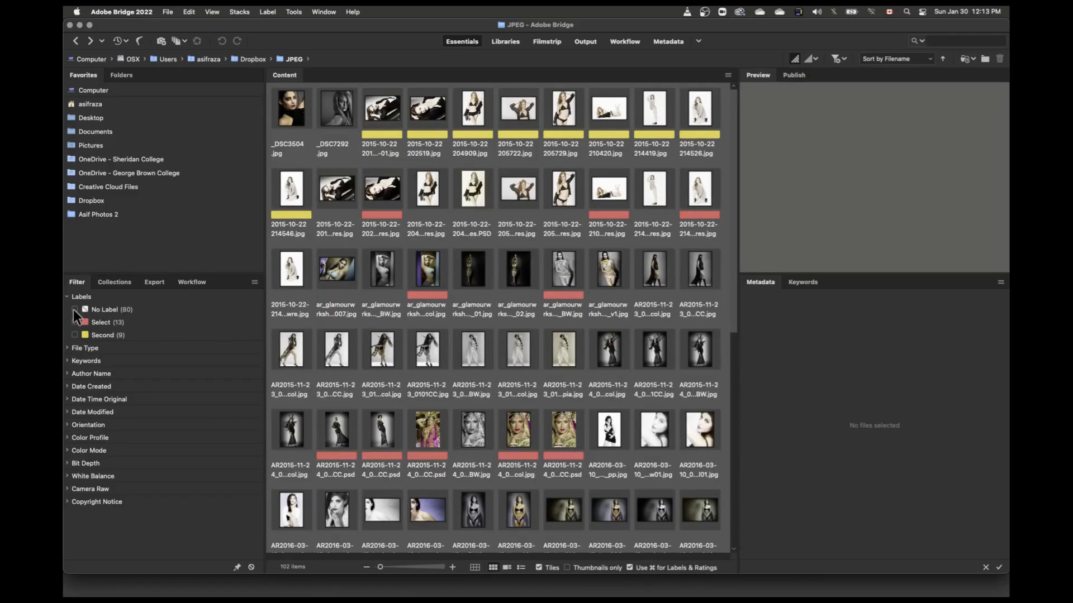
pyautogui.click(75, 310)
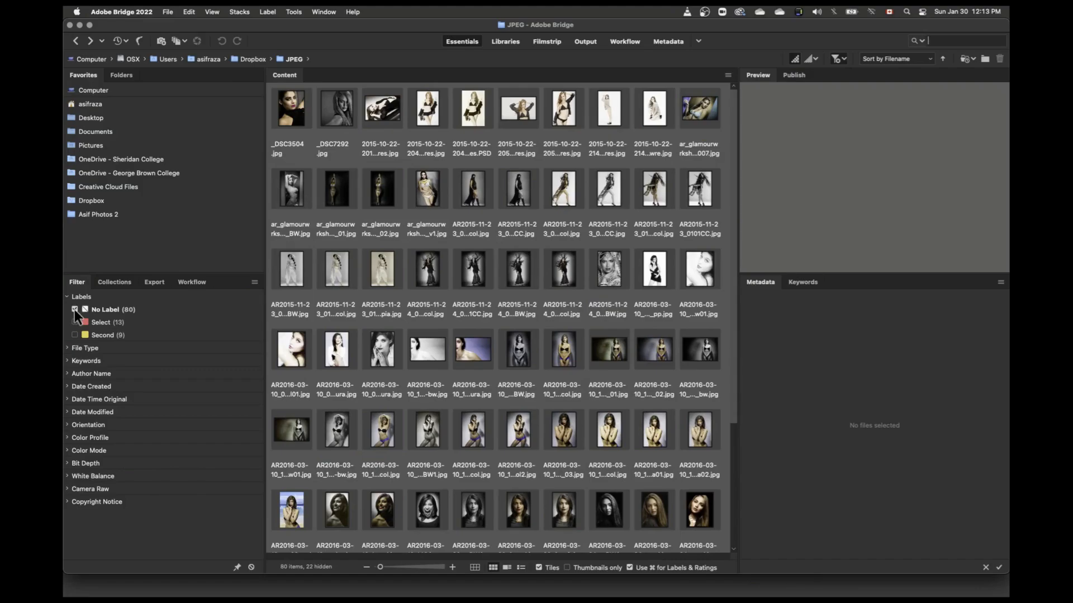
pyautogui.click(75, 310)
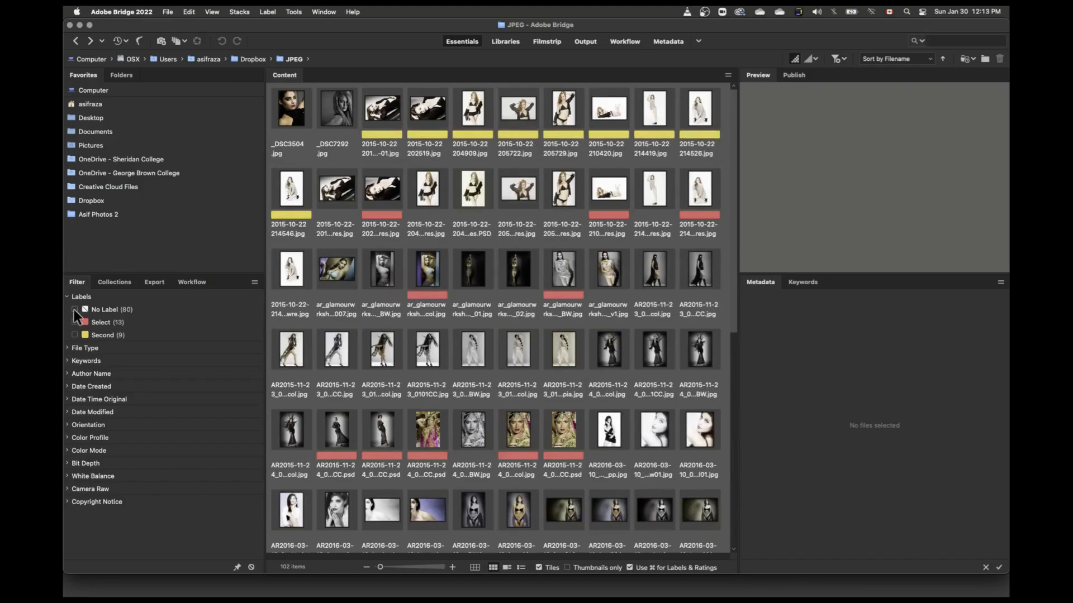
# Step: Filter the images by file type as Photoshop document, JPEG file and Folder in turn, clearing each filter and collapsing the File Type criteria
pyautogui.click(68, 348)
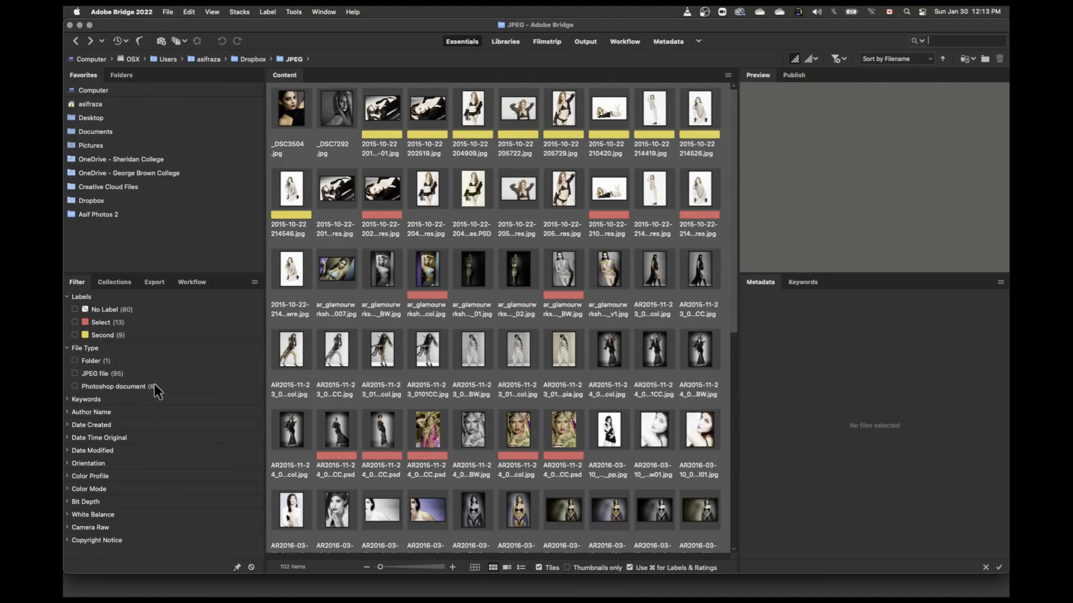
pyautogui.click(75, 386)
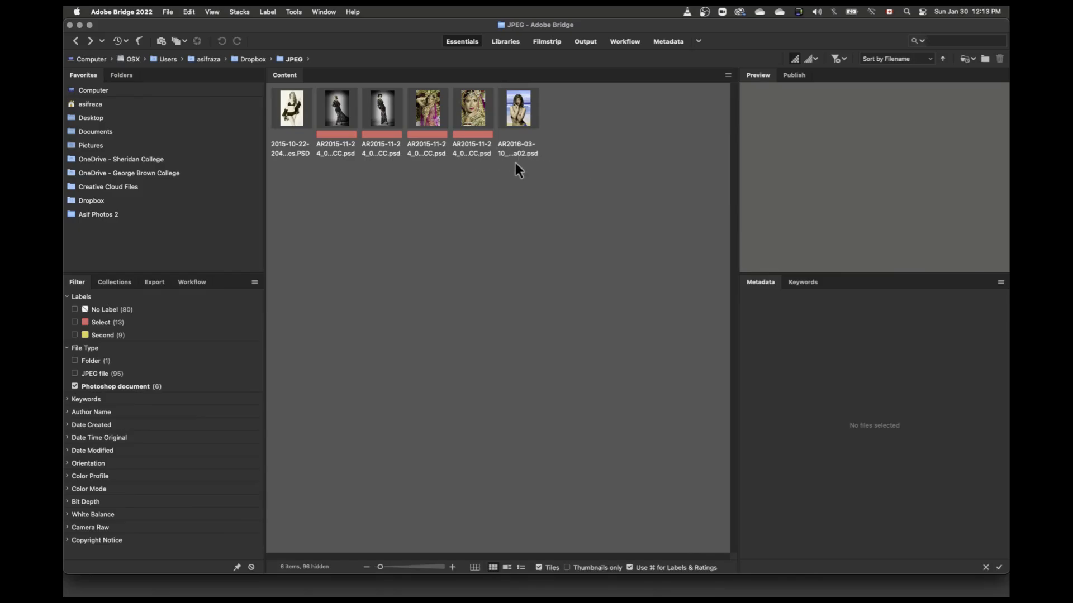
pyautogui.click(75, 386)
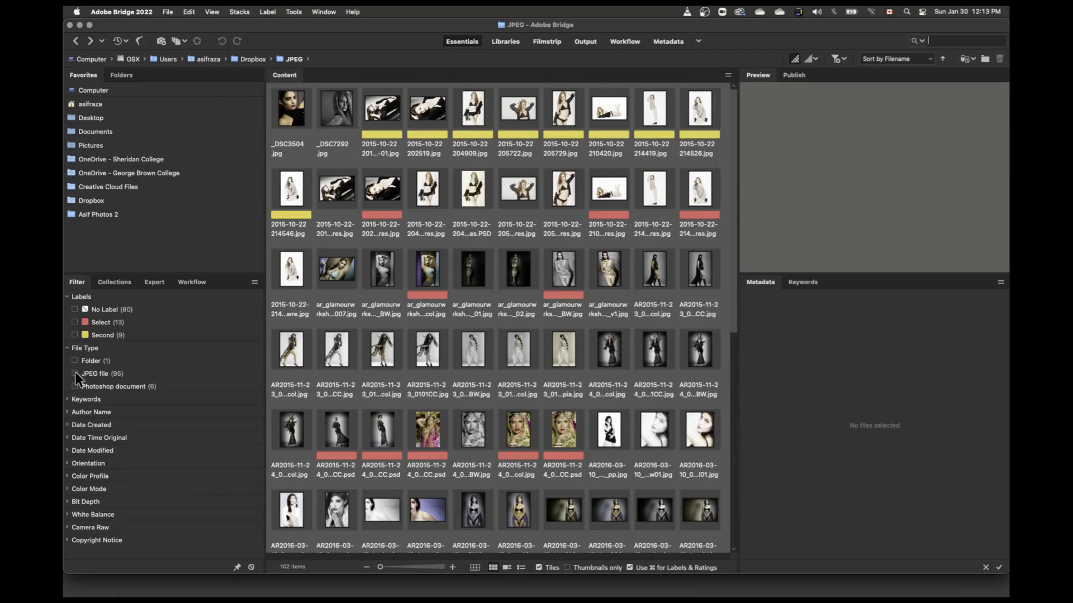
pyautogui.click(75, 373)
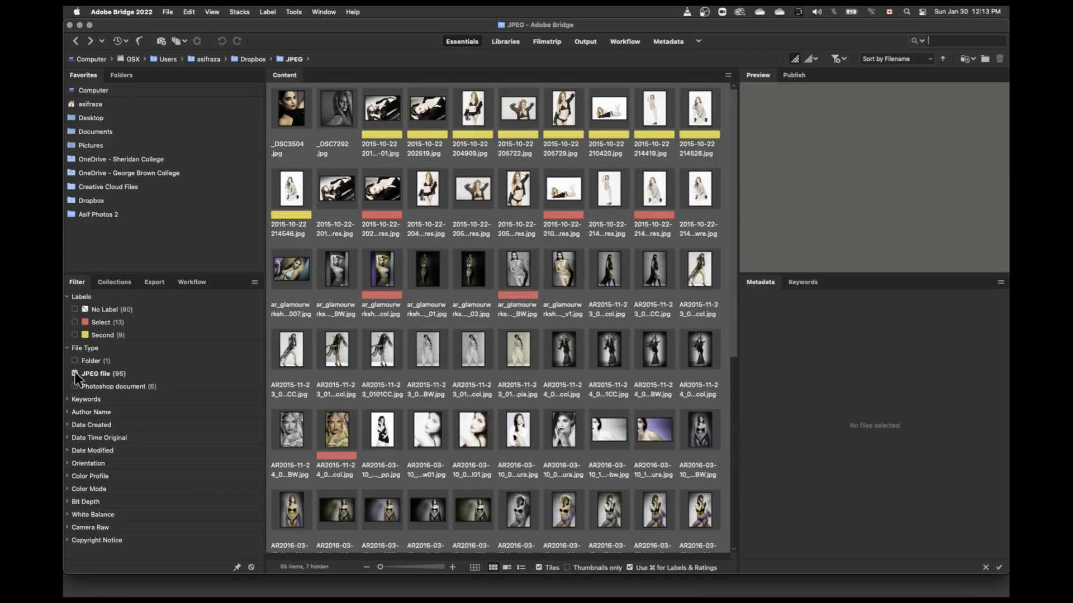
pyautogui.click(75, 373)
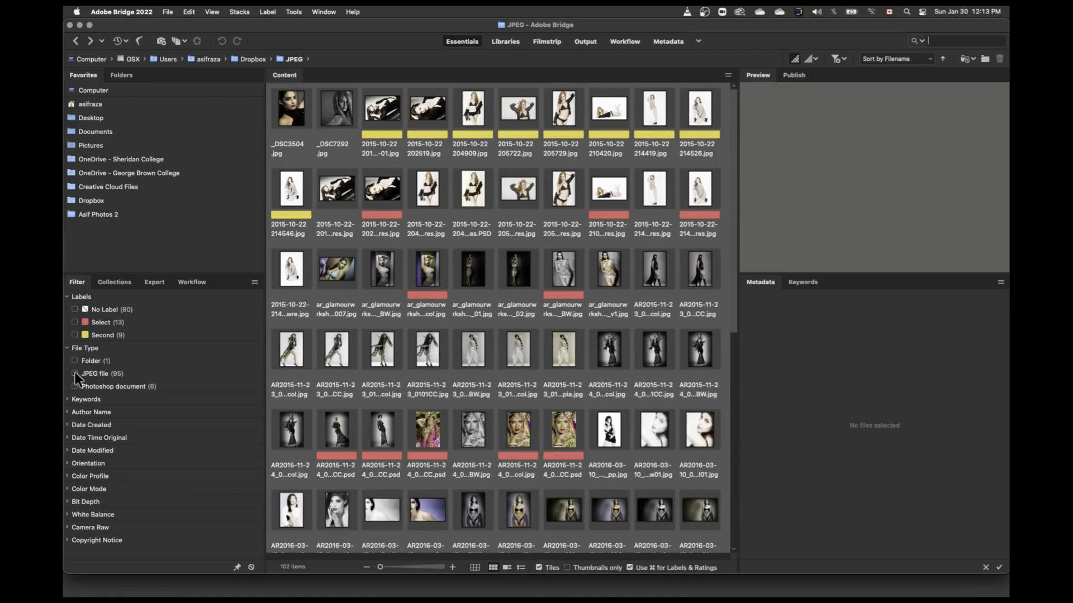
pyautogui.click(75, 361)
pyautogui.click(75, 361)
pyautogui.click(66, 348)
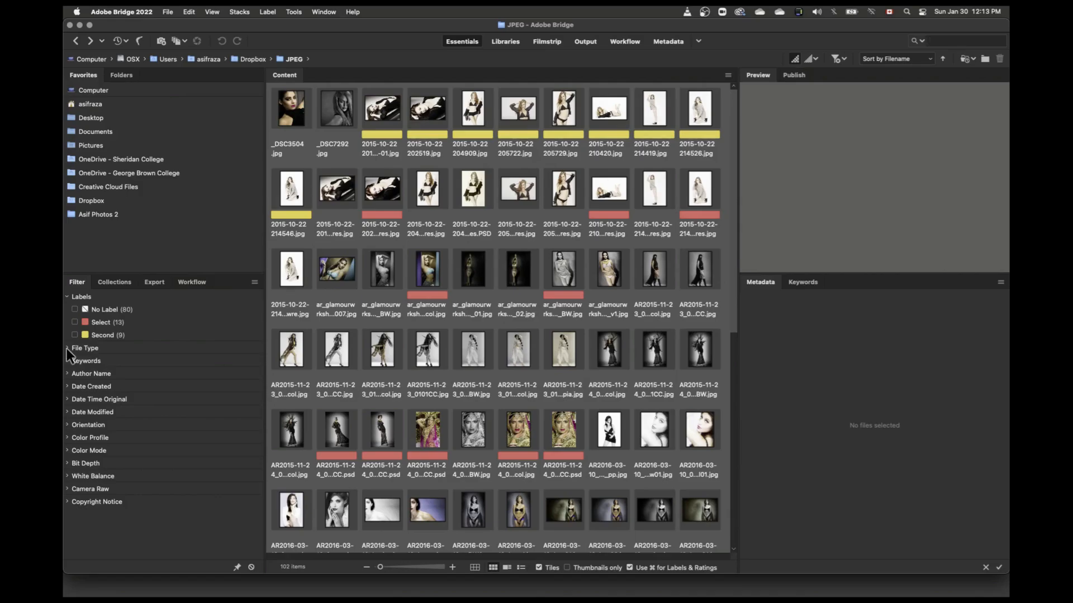
# Step: Filter the images by the keyword "activity", clear that filter and collapse the Keywords criteria
pyautogui.click(78, 360)
pyautogui.scroll(-2, 67, 335)
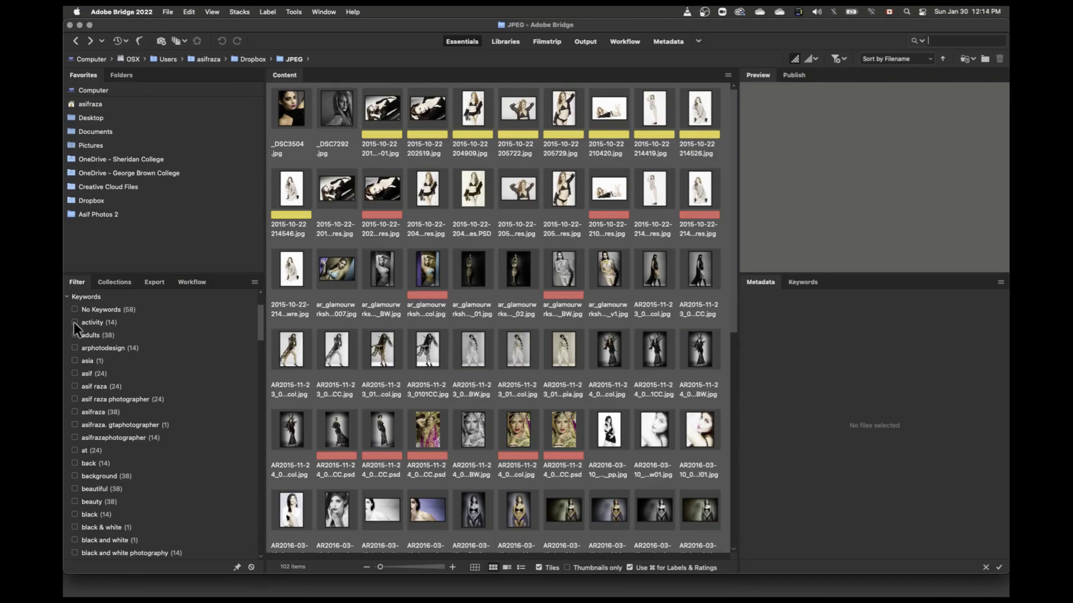
pyautogui.click(74, 323)
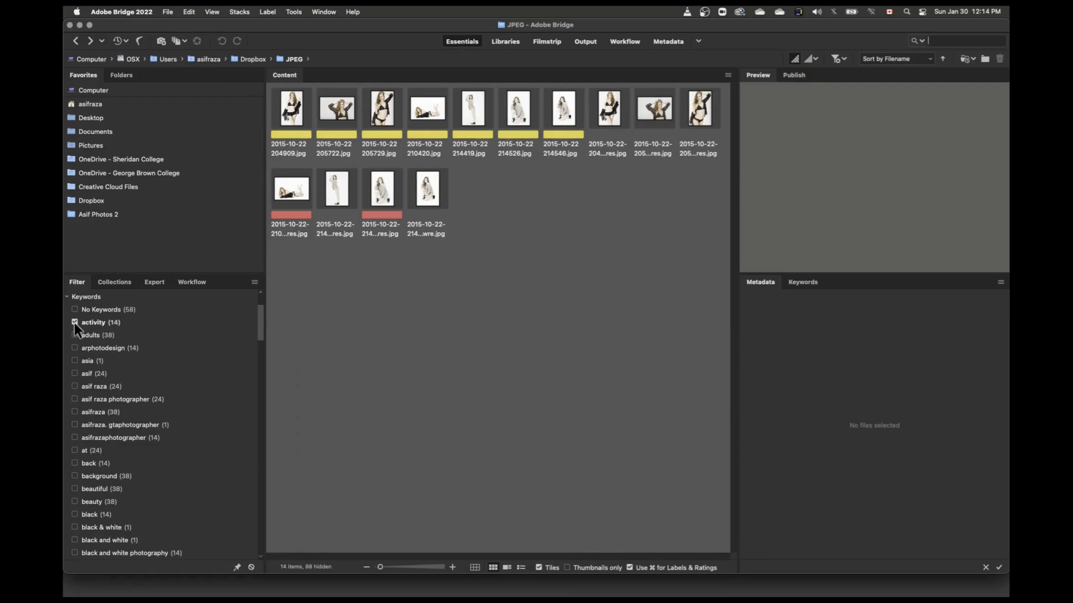
pyautogui.click(75, 323)
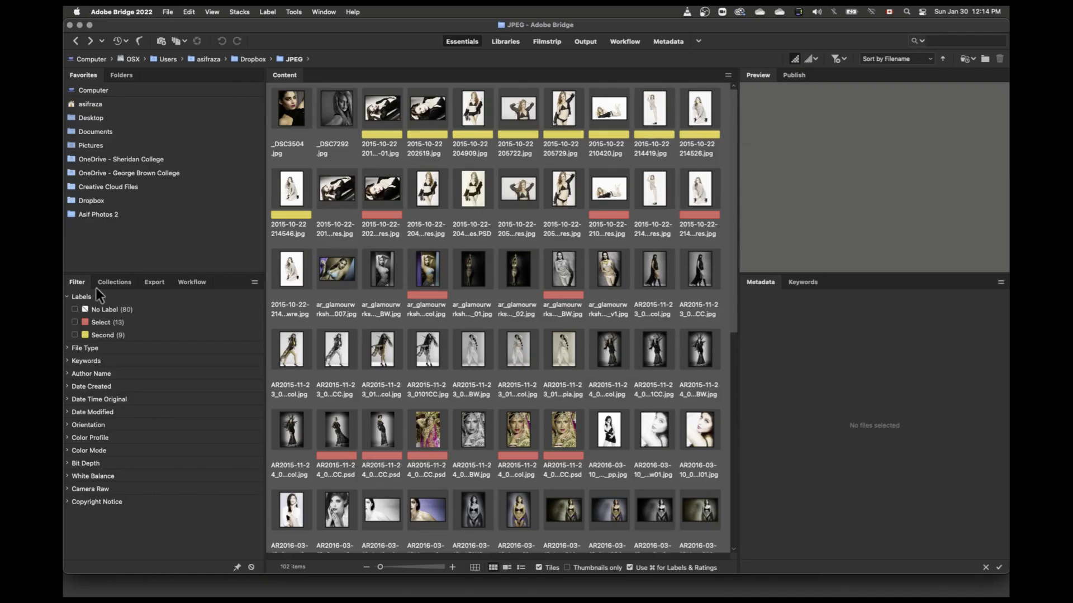
# Step: Collapse the Labels criteria, filter the images by a bit depth of 16, clear that filter and collapse Bit Depth
pyautogui.click(67, 297)
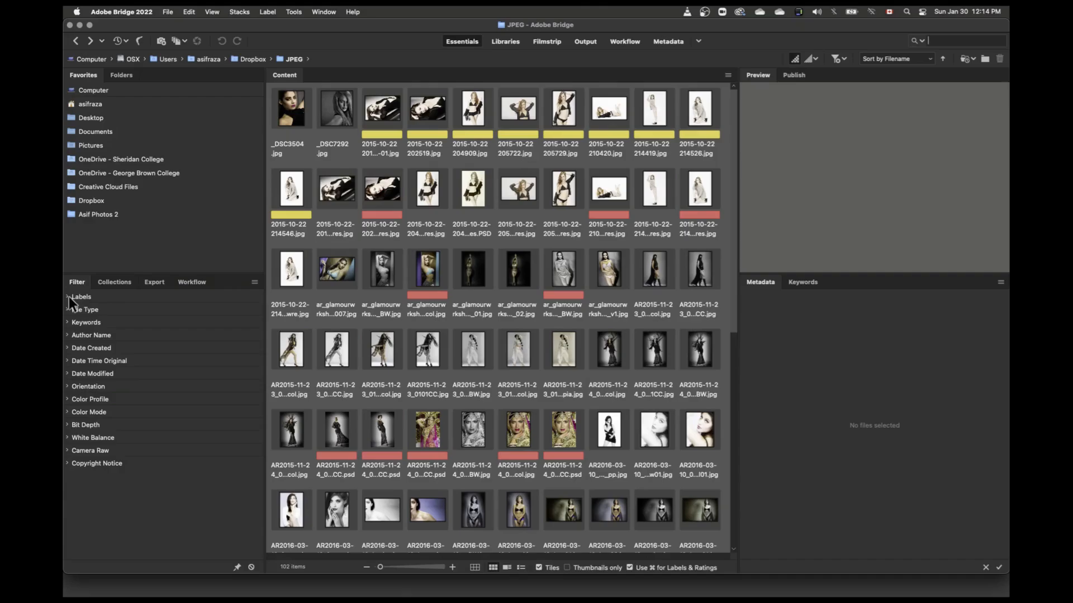
pyautogui.click(66, 425)
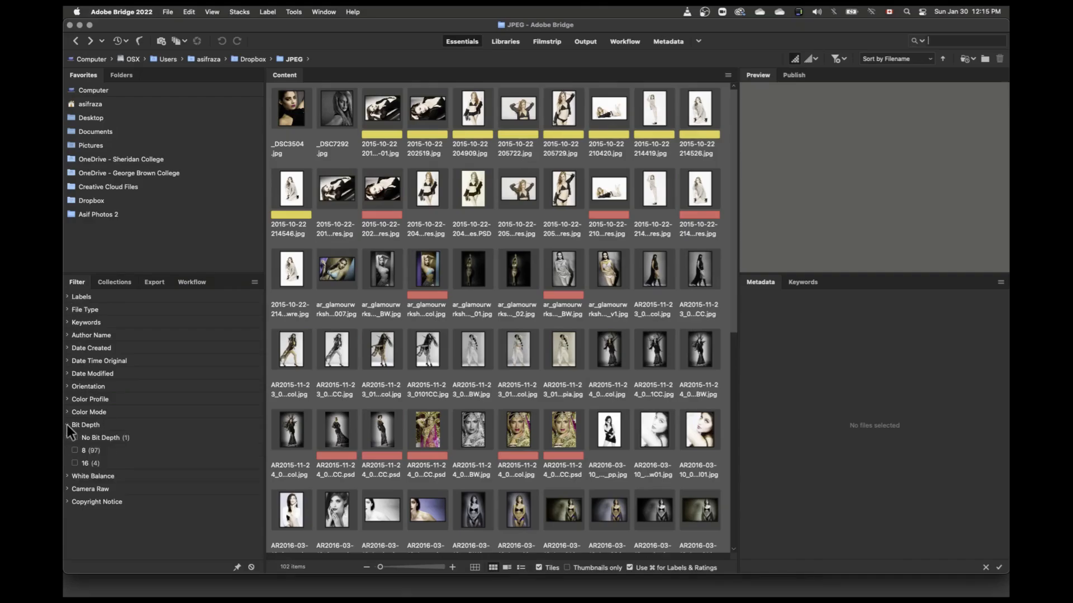
pyautogui.click(75, 463)
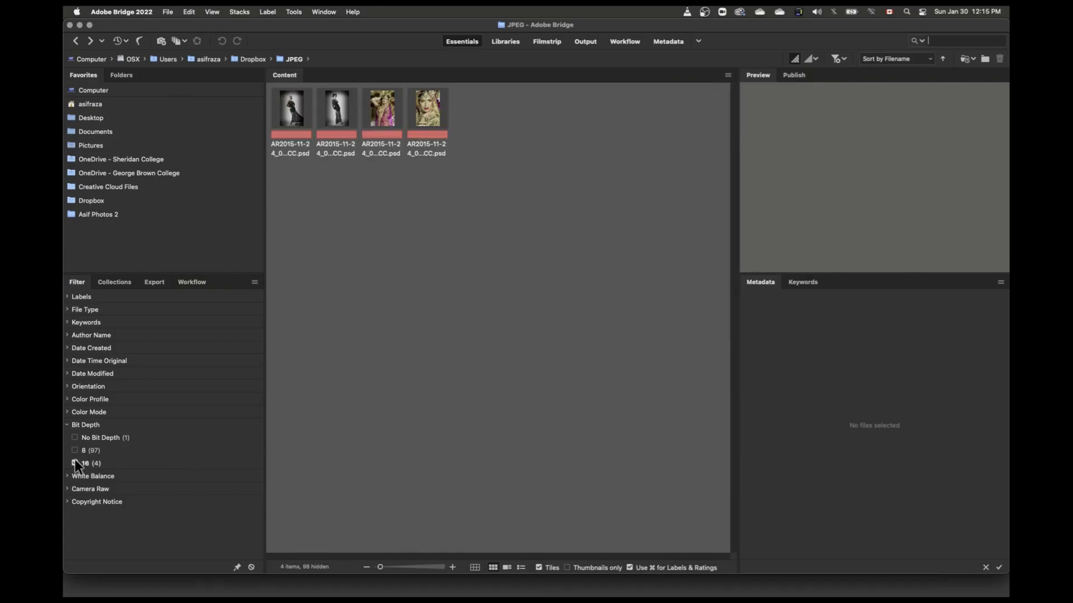
pyautogui.click(75, 463)
pyautogui.click(67, 425)
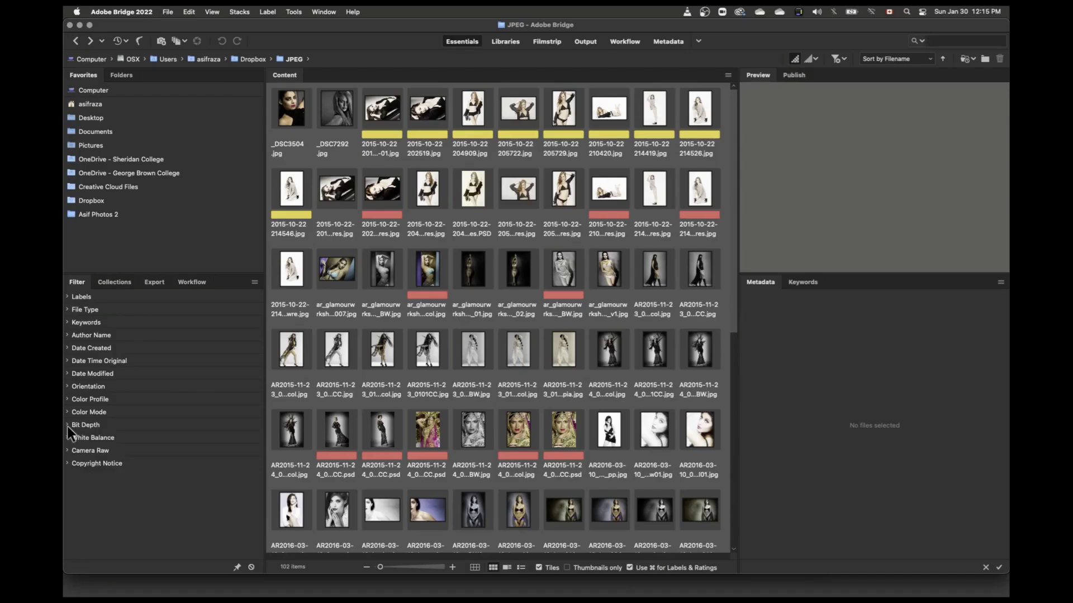
# Step: Create an empty collection with the default name and remove it from the collections list again
pyautogui.click(119, 283)
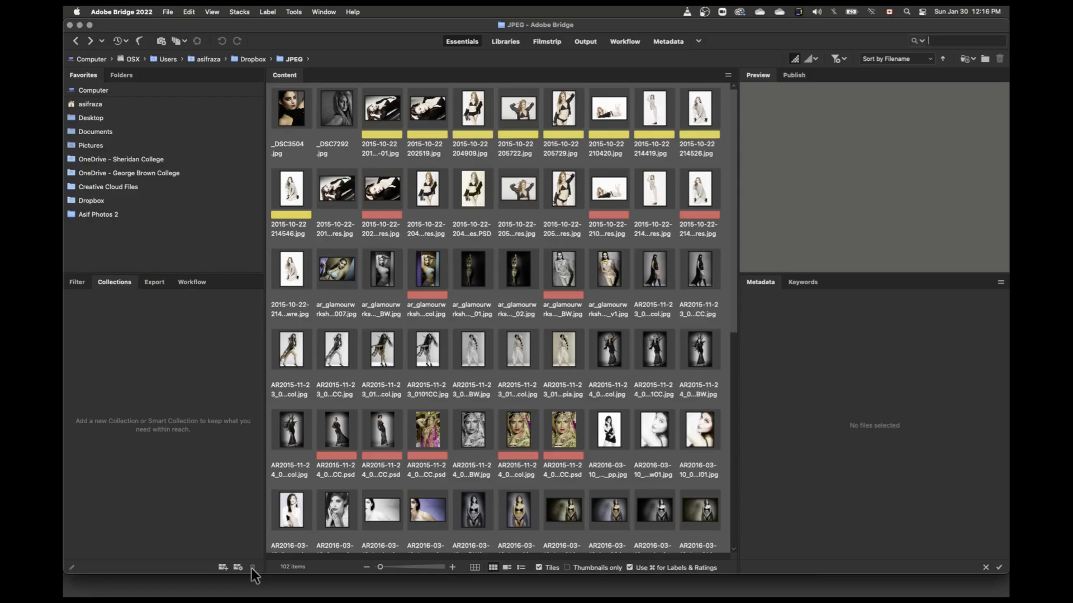
pyautogui.click(223, 567)
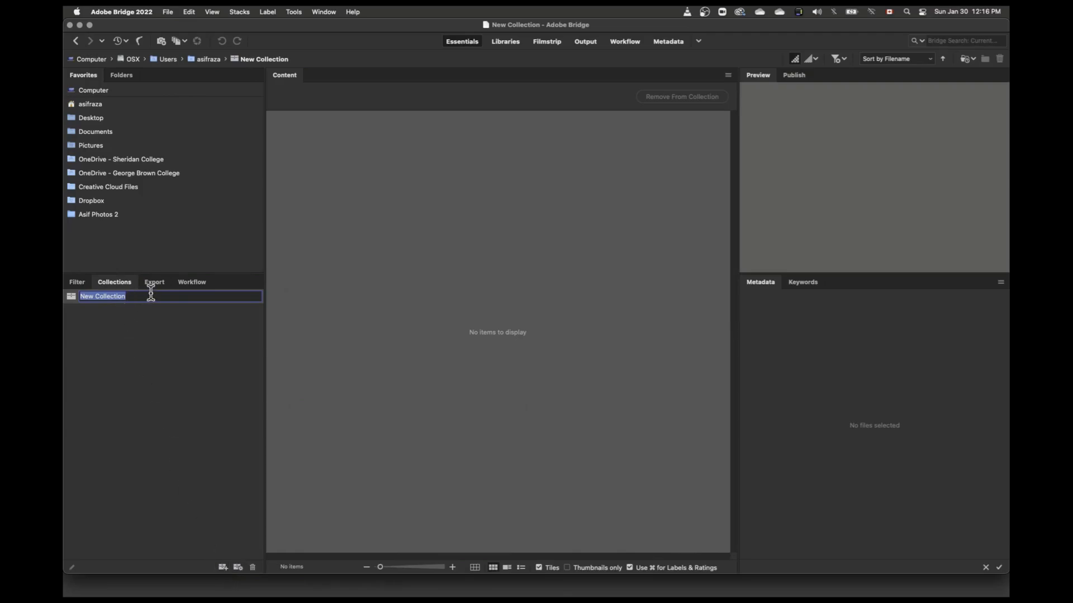
pyautogui.press('Return')
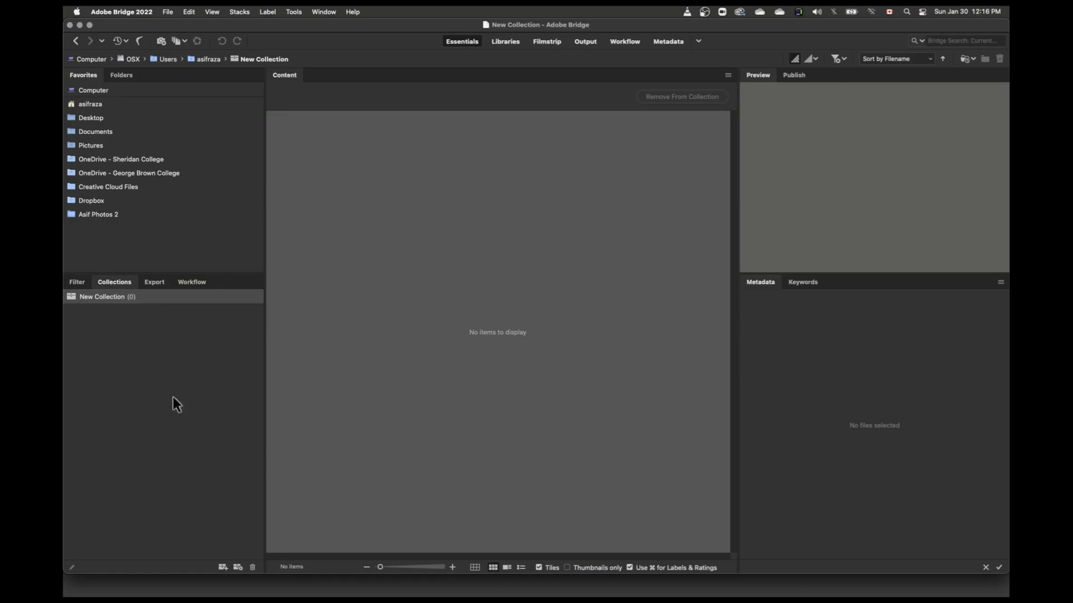
pyautogui.click(252, 567)
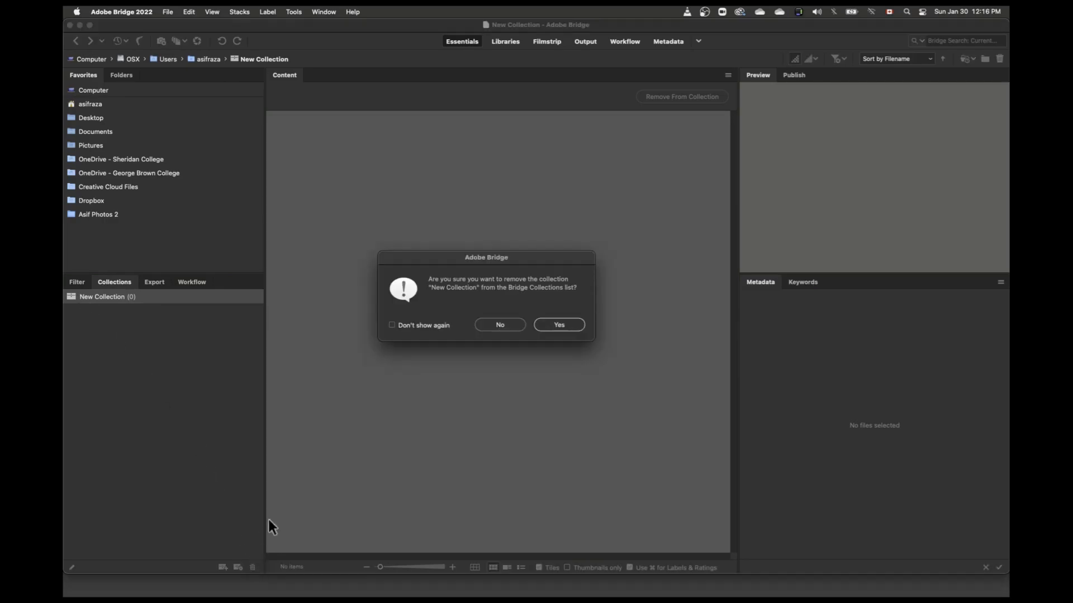
pyautogui.click(558, 325)
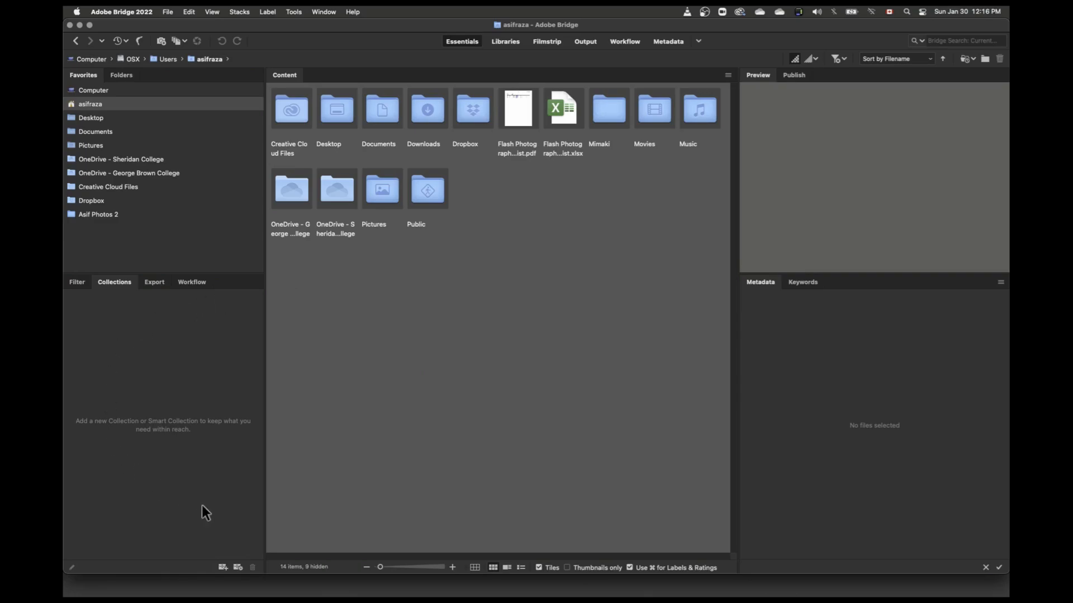
# Step: View the export presets and the options for creating a new preset, without saving one
pyautogui.click(155, 282)
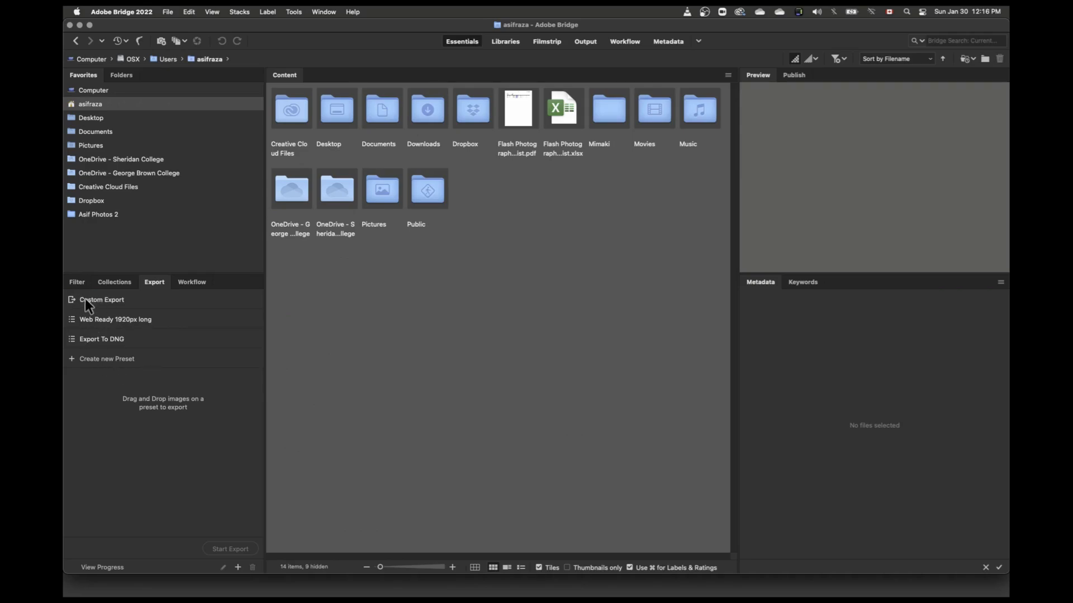
pyautogui.click(100, 323)
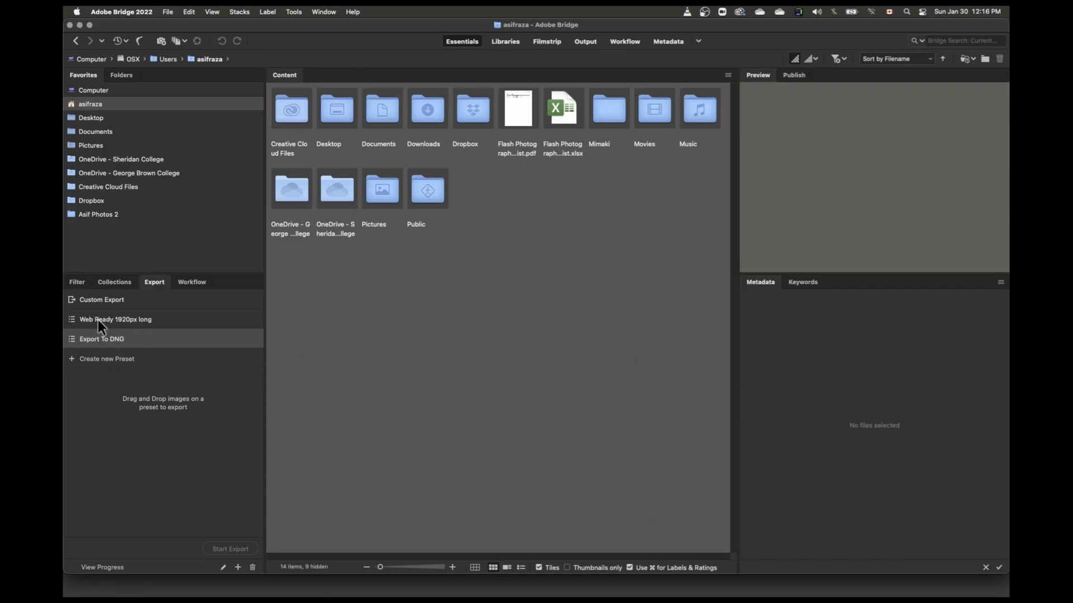
pyautogui.click(89, 359)
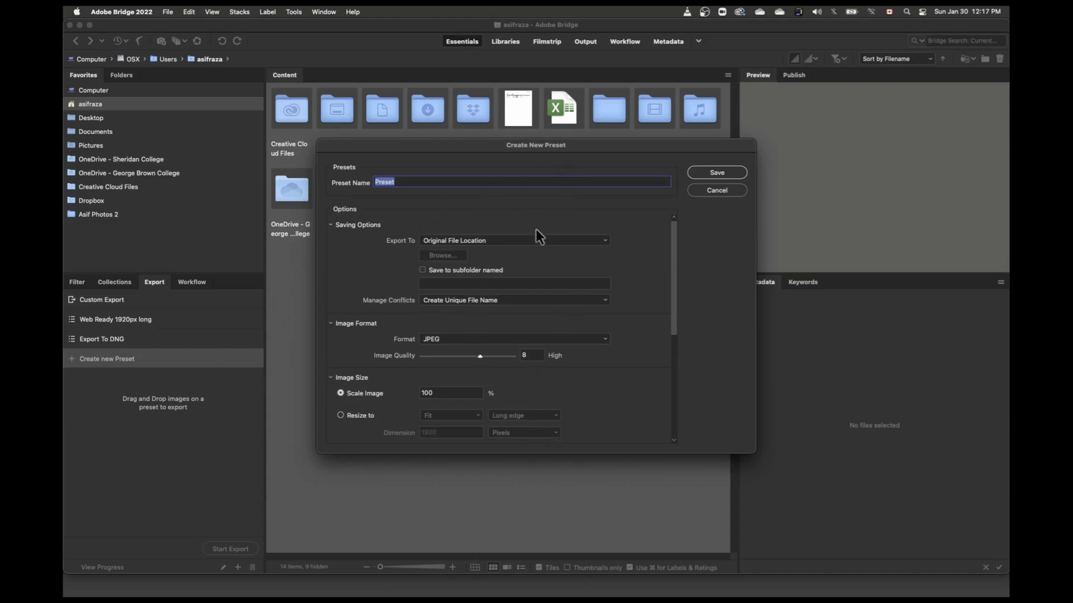
pyautogui.click(717, 191)
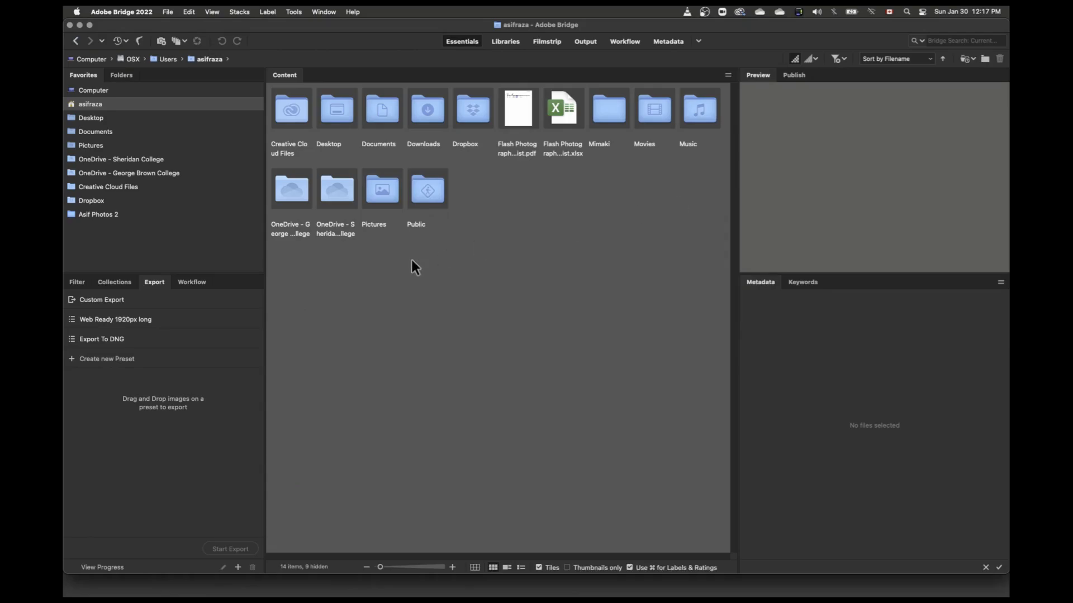
# Step: View the workflow presets and switch to the Workflow workspace
pyautogui.click(193, 282)
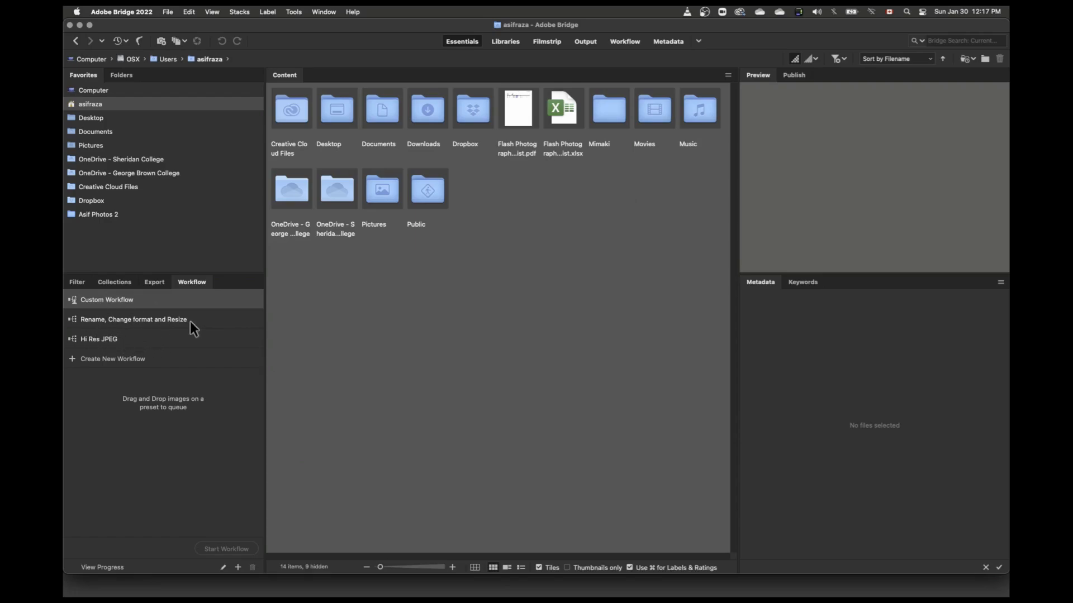
pyautogui.click(624, 43)
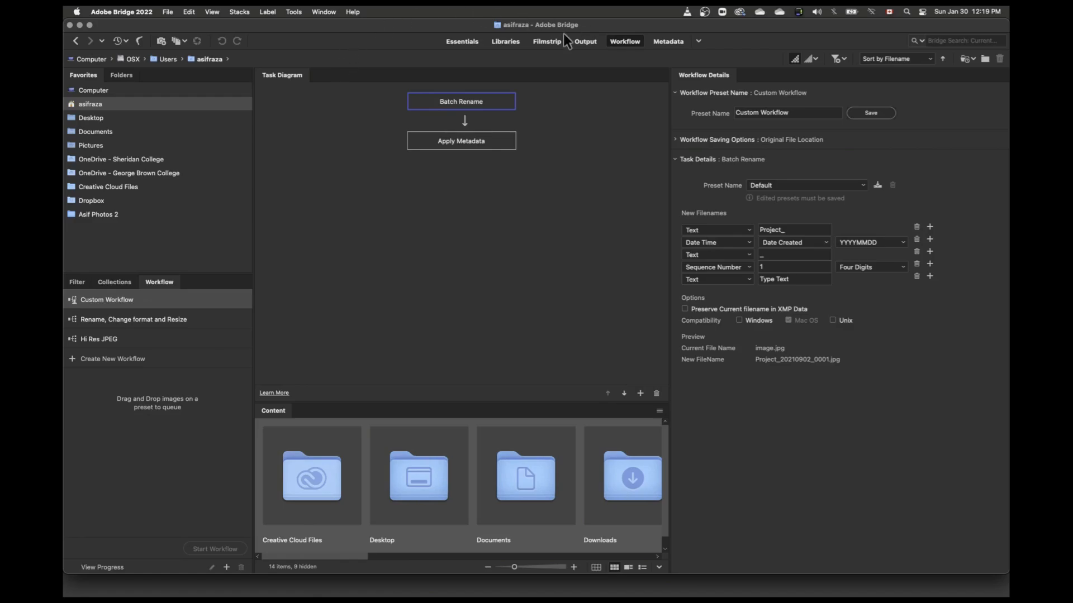
# Step: Look through the filter categories, collections and workflow presets of this workspace, and return to the Essentials workspace
pyautogui.click(69, 282)
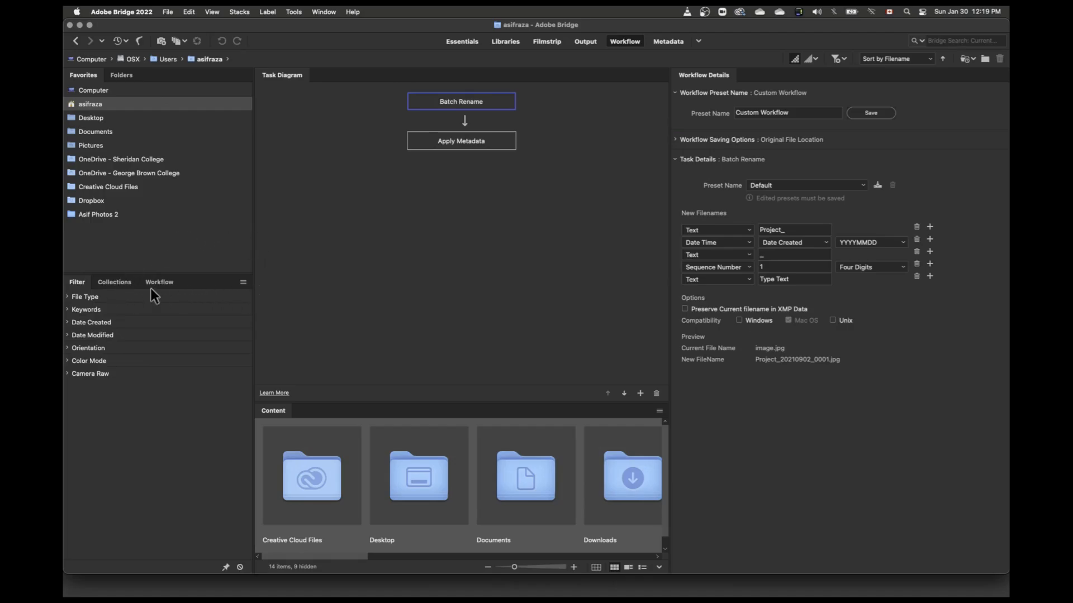
pyautogui.click(114, 280)
pyautogui.click(75, 282)
pyautogui.click(244, 282)
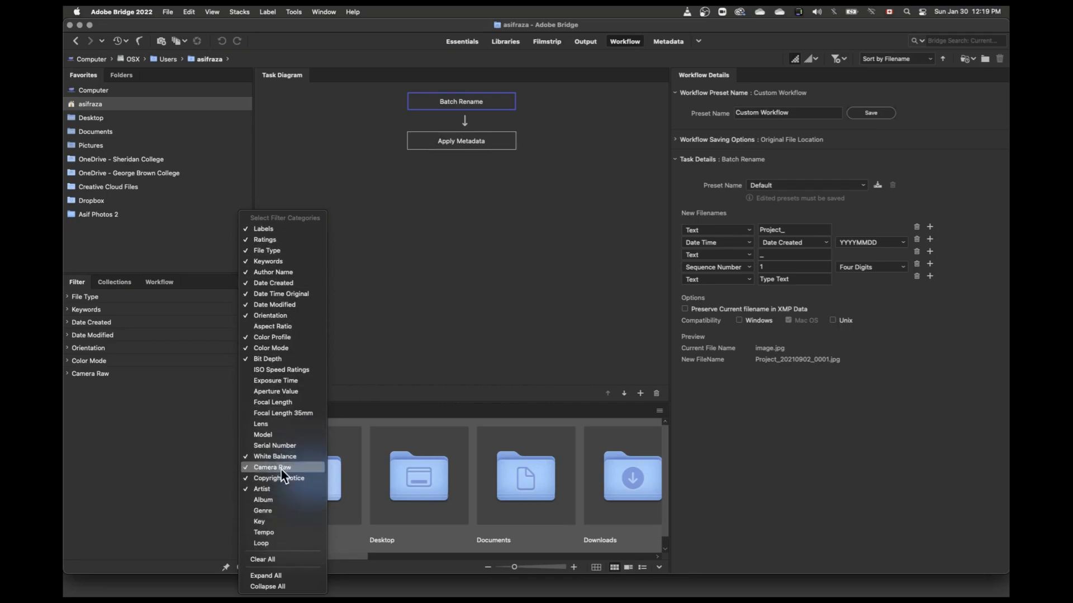
pyautogui.click(165, 257)
pyautogui.click(114, 283)
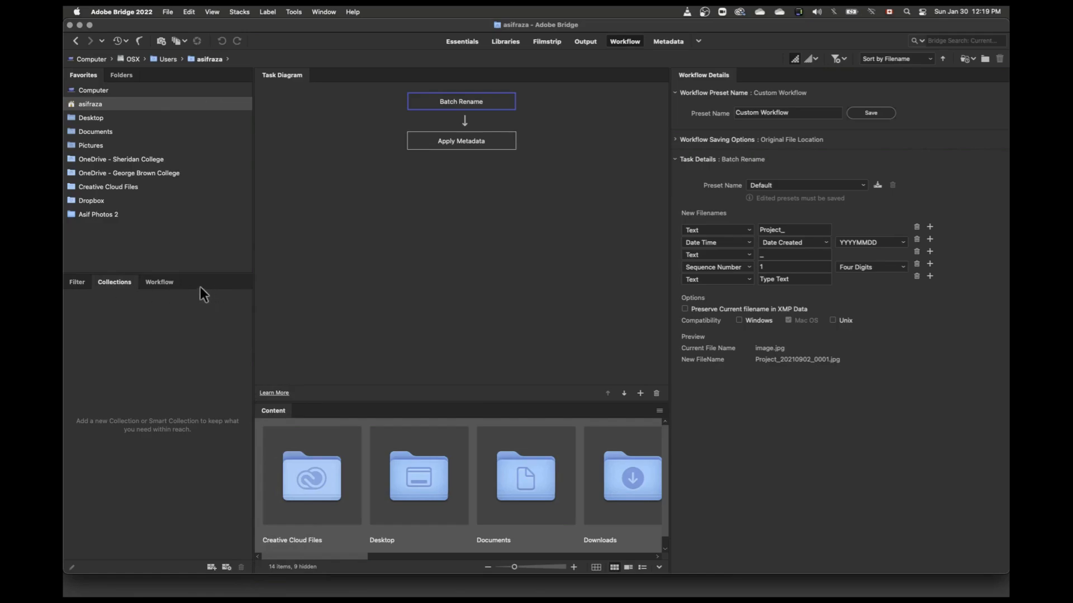
pyautogui.click(154, 282)
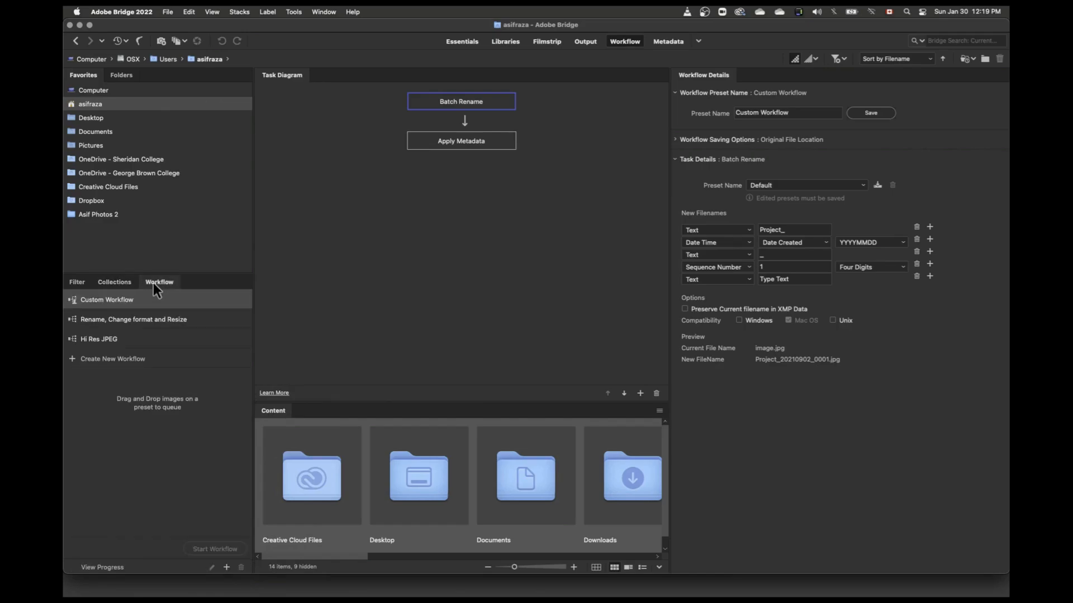
pyautogui.click(76, 283)
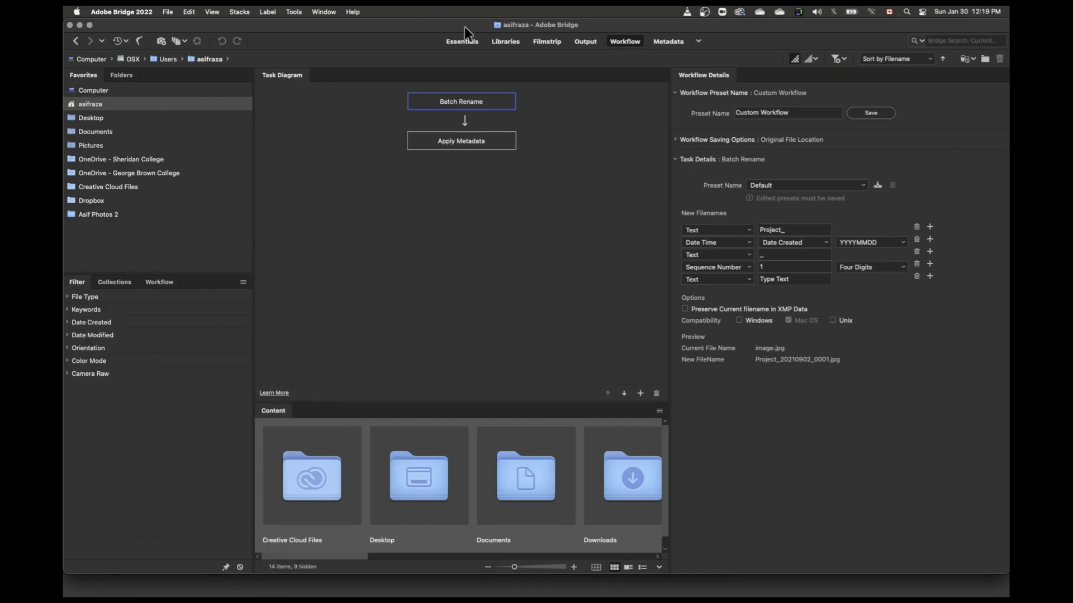
pyautogui.click(462, 42)
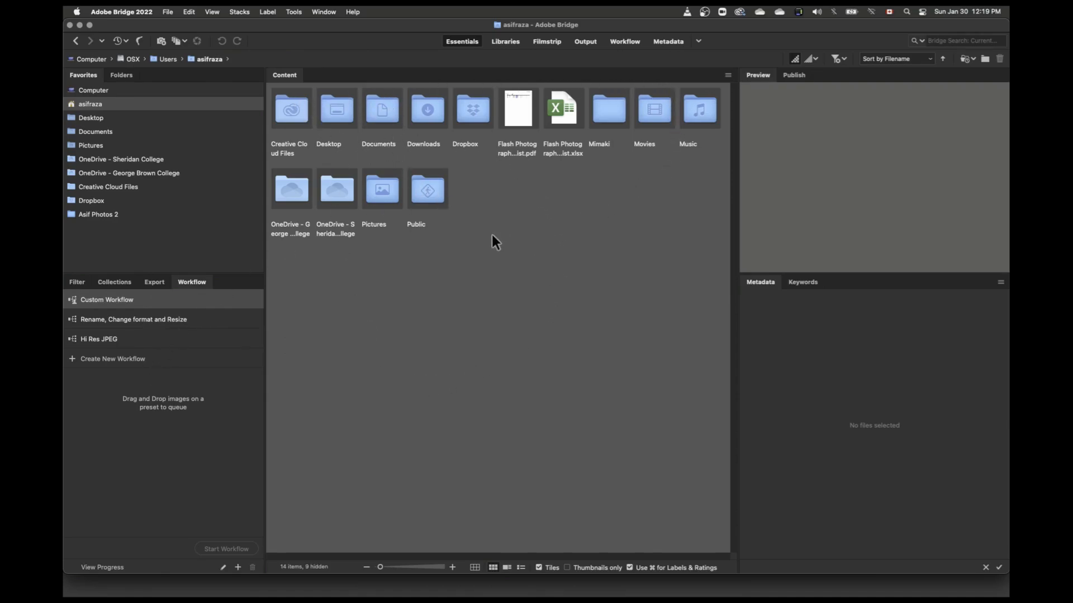
# Step: Set the content area to Vertical Layout and go back to the JPEG folder to browse its thumbnails
pyautogui.click(727, 76)
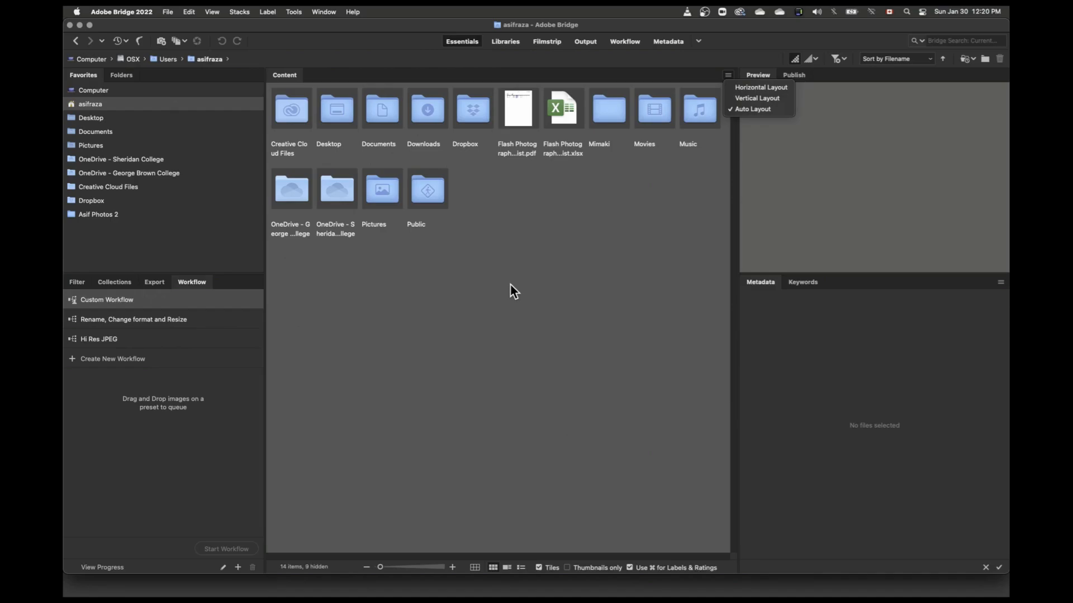
pyautogui.click(754, 99)
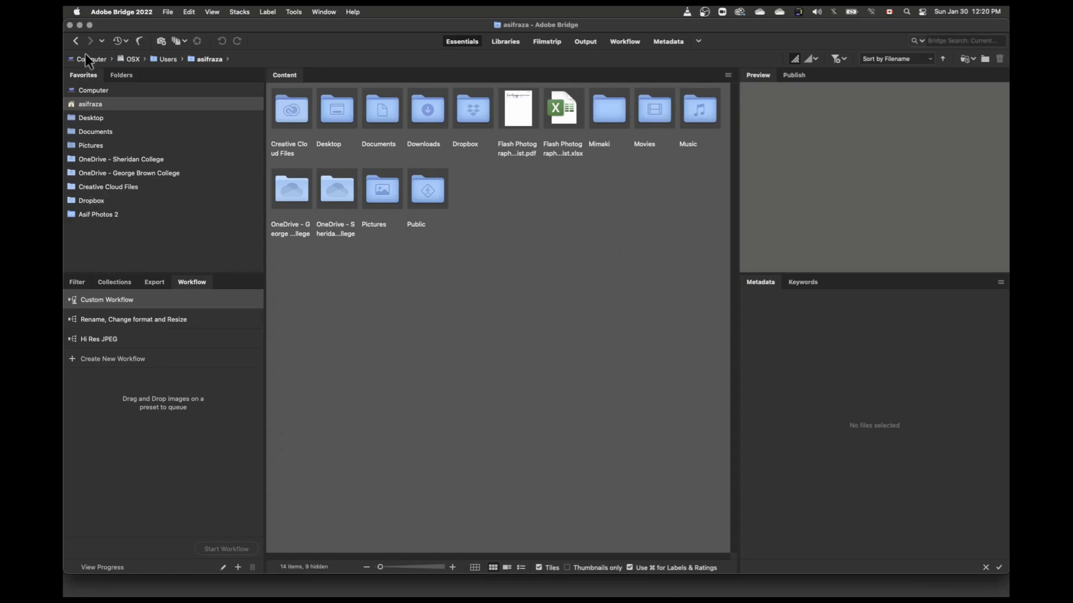
pyautogui.click(74, 41)
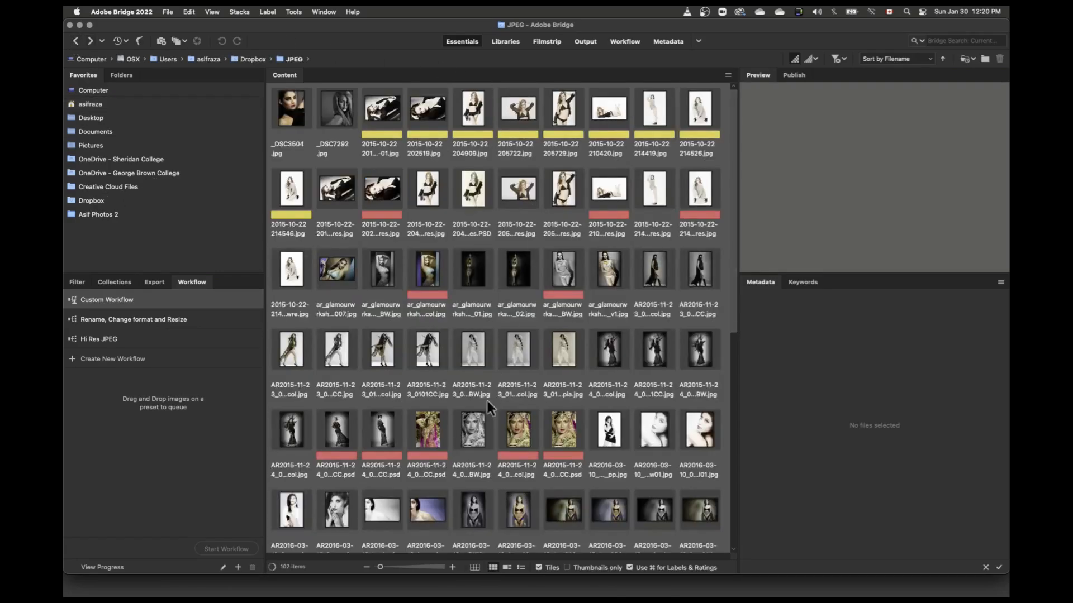
pyautogui.scroll(-10, 723, 335)
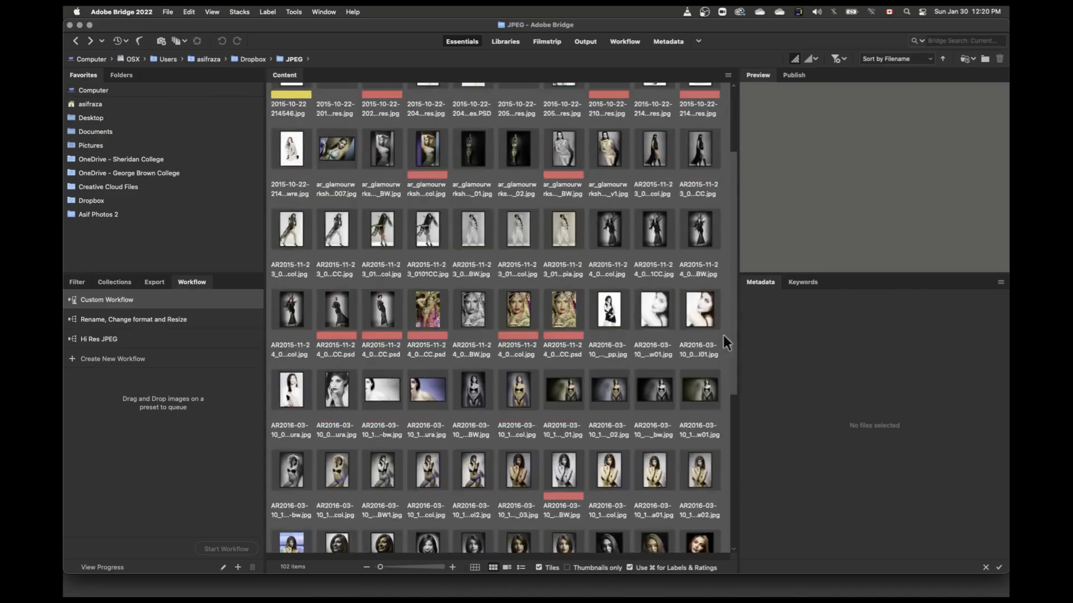
pyautogui.scroll(10, 696, 411)
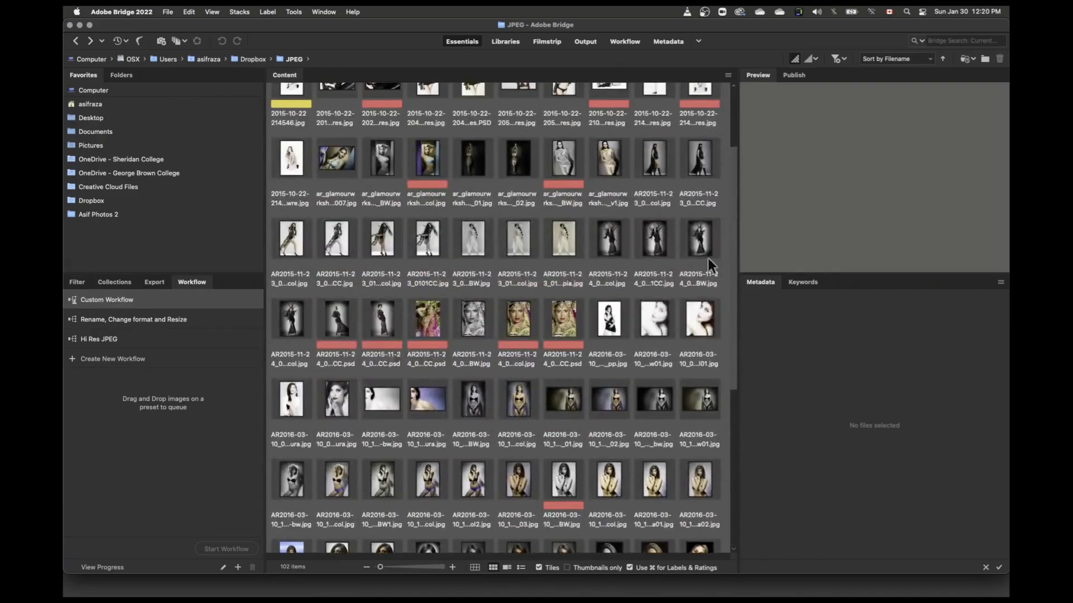
# Step: Try Auto Layout and Horizontal Layout on the JPEG folder's thumbnails, and set the content area back to Auto Layout
pyautogui.click(728, 74)
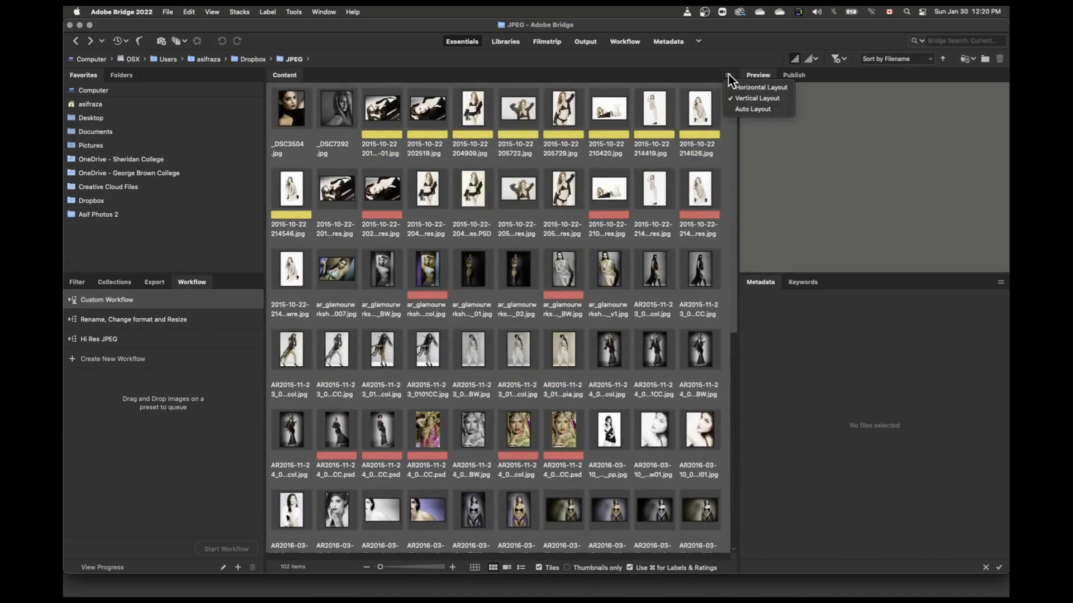
pyautogui.click(738, 106)
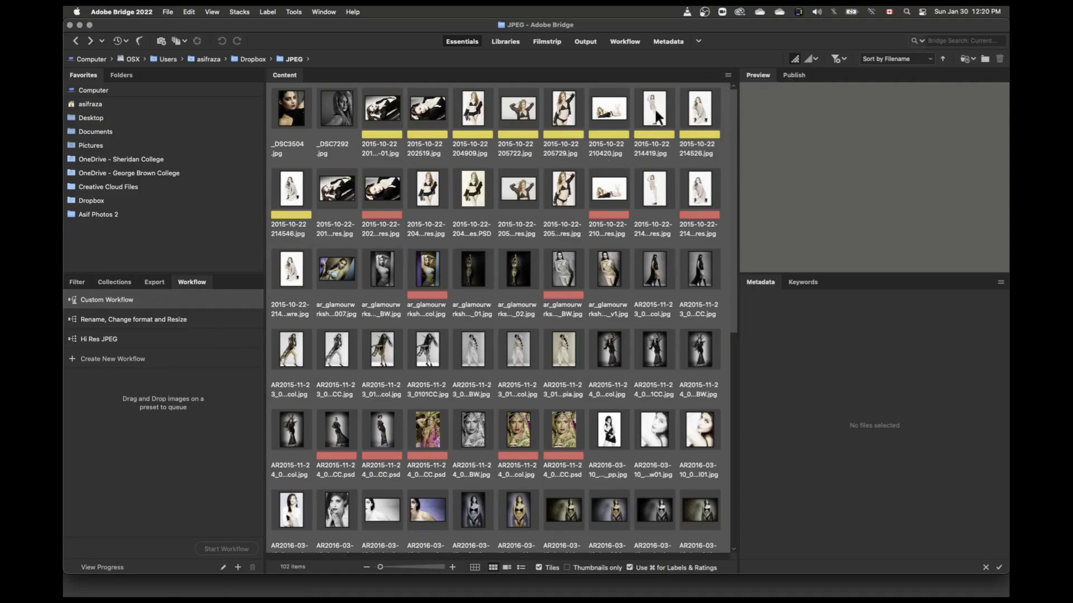
pyautogui.click(729, 74)
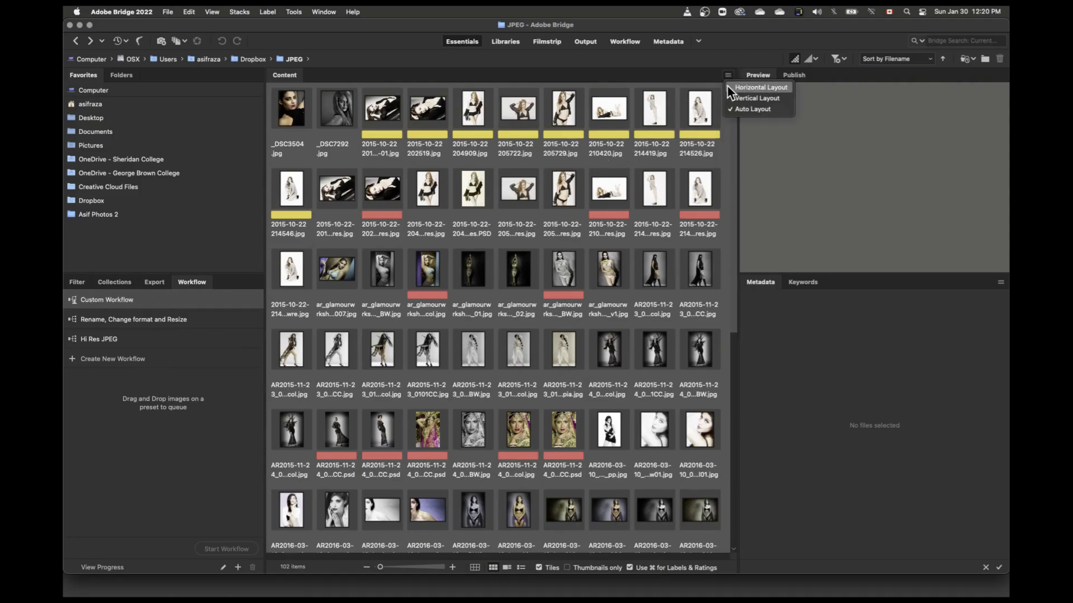
pyautogui.click(754, 88)
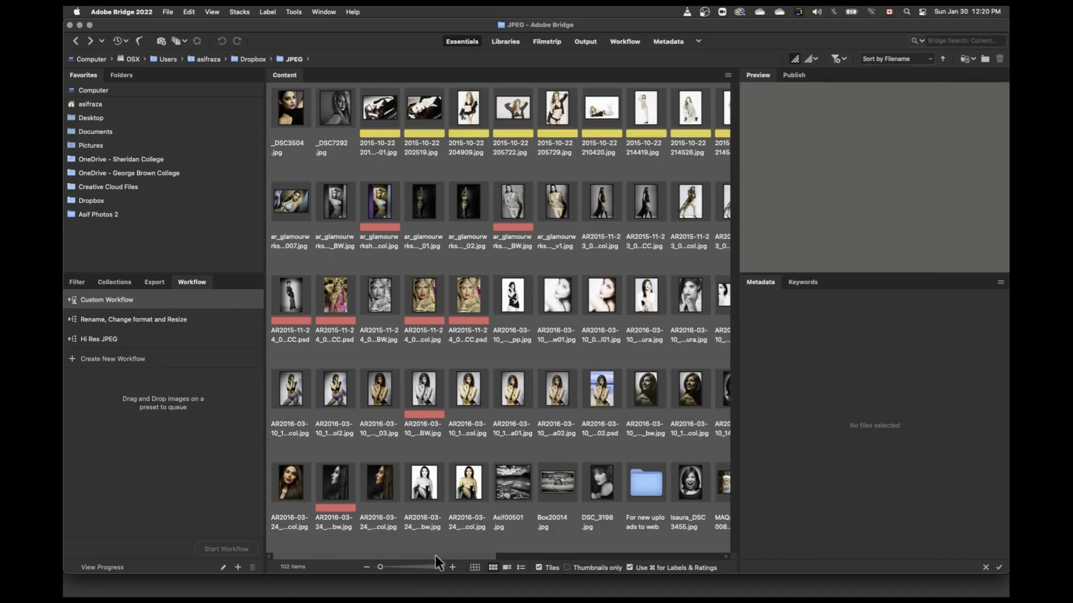
pyautogui.moveTo(434, 556); pyautogui.dragTo(479, 554)
pyautogui.moveTo(540, 555); pyautogui.dragTo(395, 556)
pyautogui.click(727, 75)
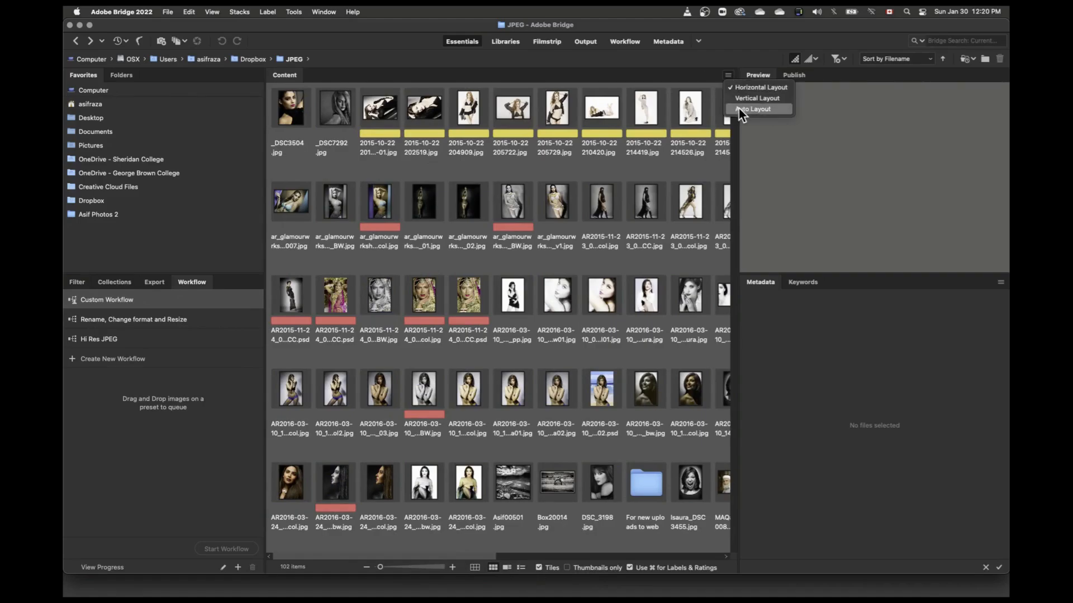
pyautogui.click(754, 109)
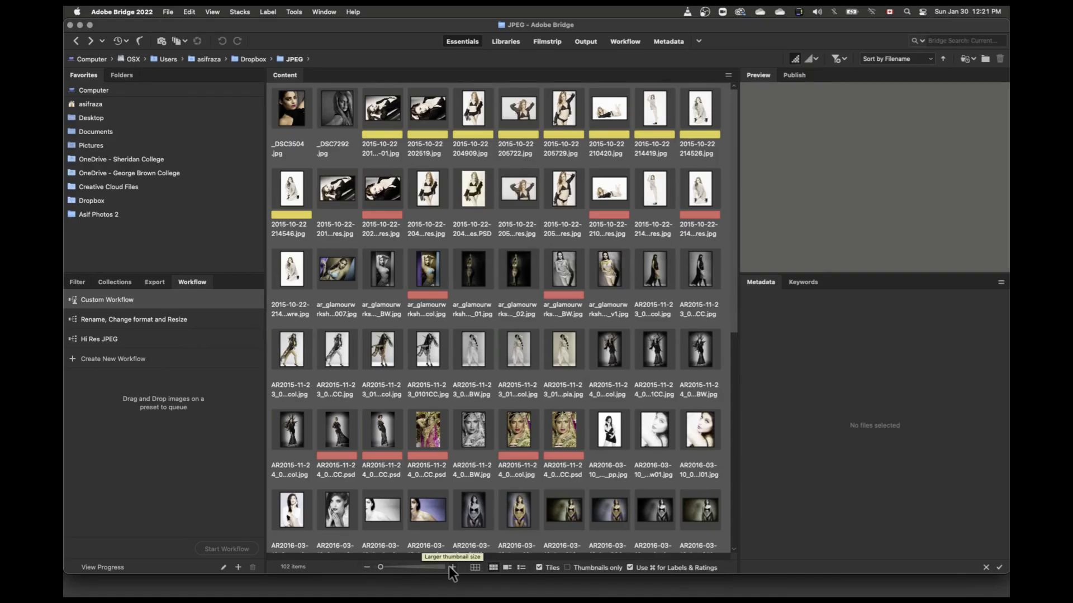
# Step: Shrink the thumbnails to the smallest size, enlarge them again, and display the JPEG folder's contents as details
pyautogui.moveTo(380, 565); pyautogui.dragTo(377, 565)
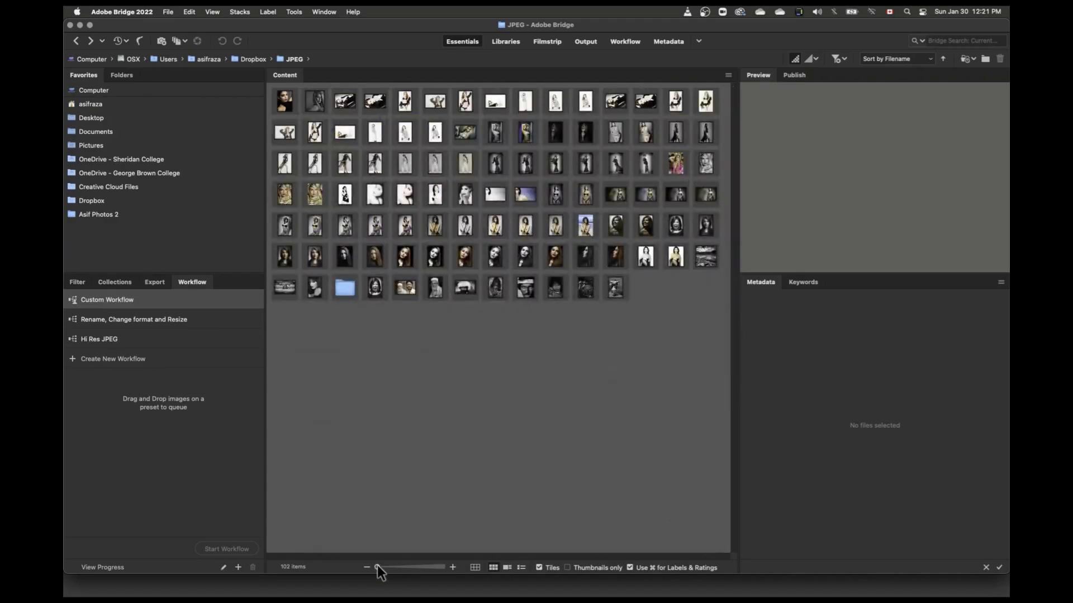
pyautogui.moveTo(377, 565)
pyautogui.mouseDown()
pyautogui.moveTo(429, 566)
pyautogui.moveTo(380, 565)
pyautogui.mouseUp()
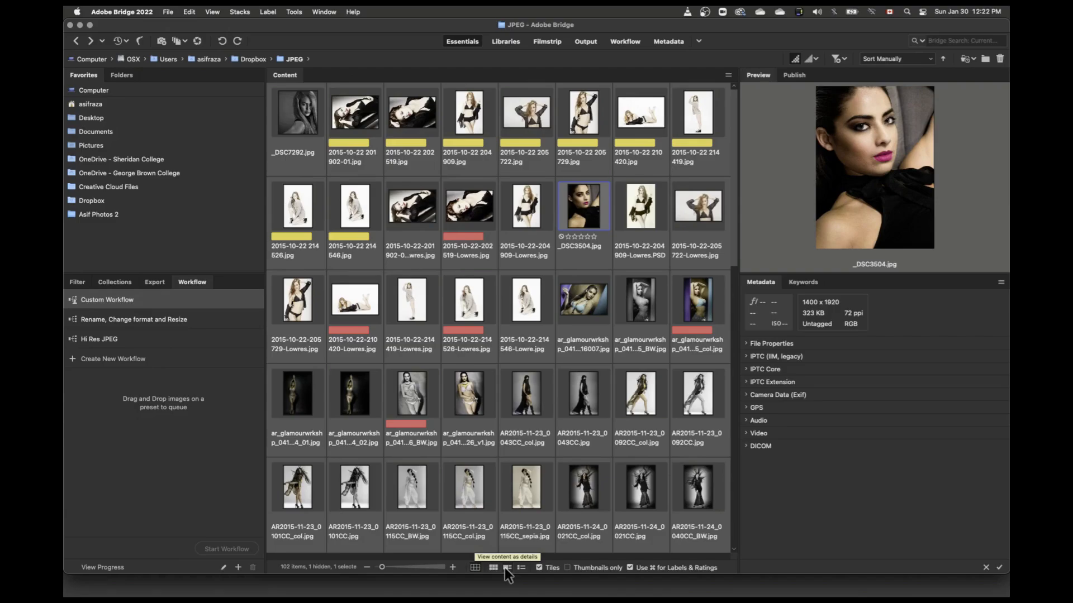
pyautogui.click(506, 568)
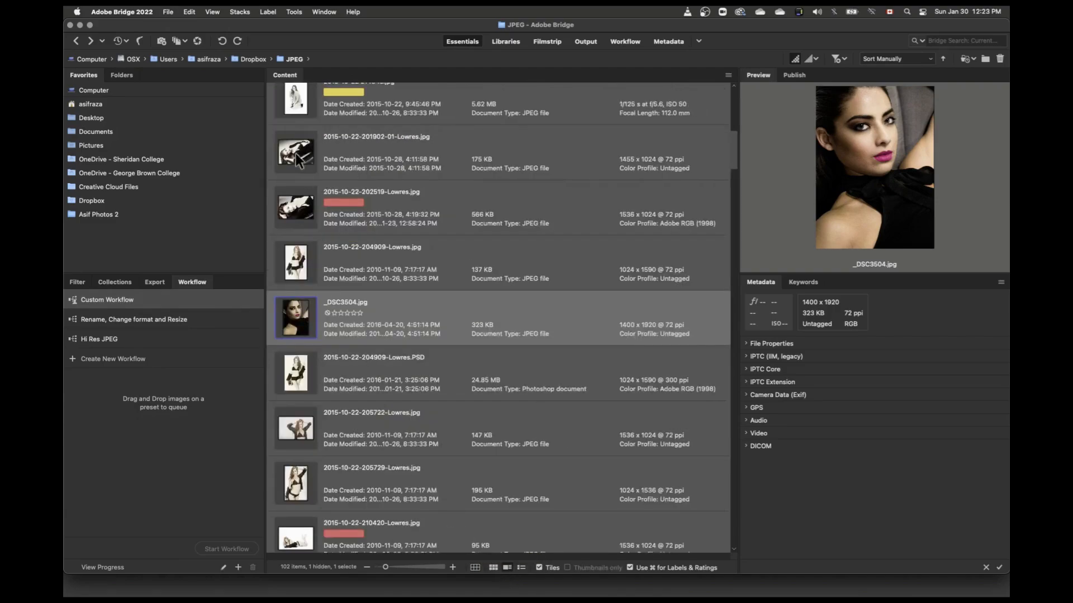
# Step: Browse the JPEG folder in details view, display it as a list, and switch to the locked thumbnail grid
pyautogui.scroll(10, 472, 193)
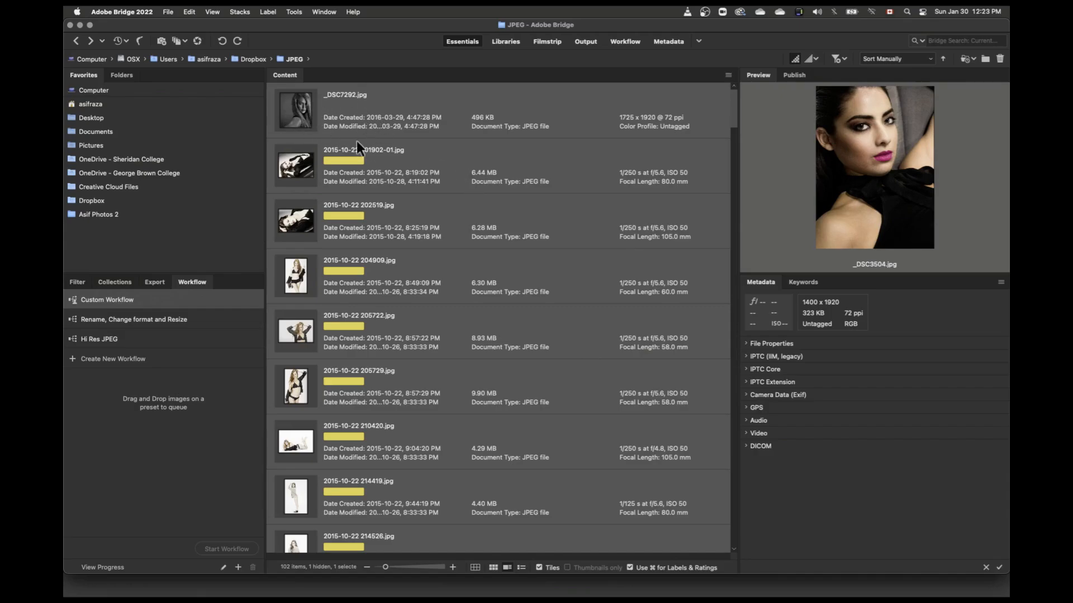
pyautogui.scroll(-6, 344, 223)
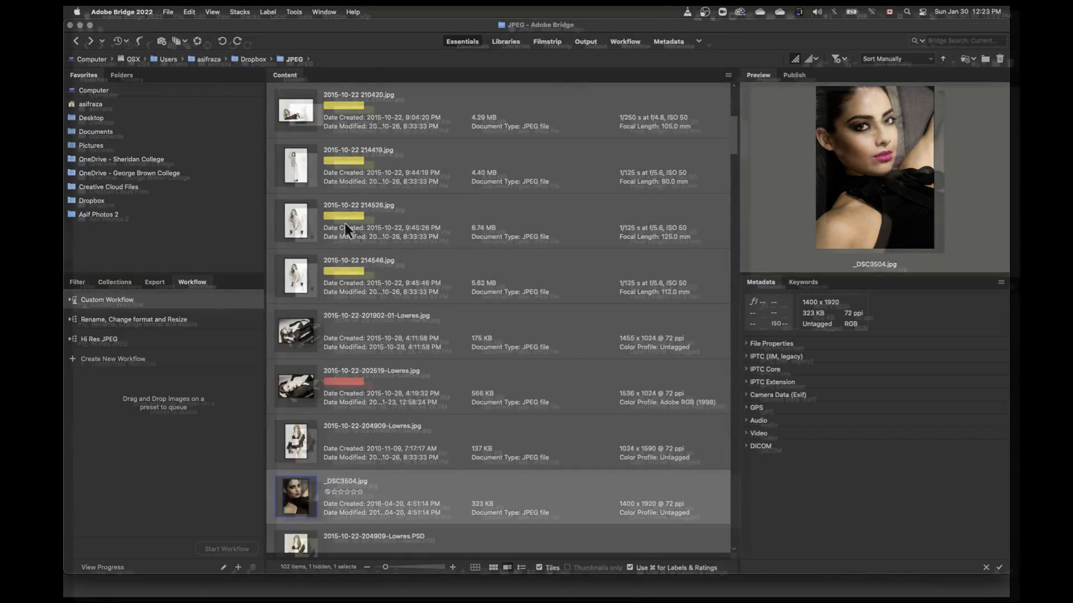
pyautogui.scroll(-7, 344, 223)
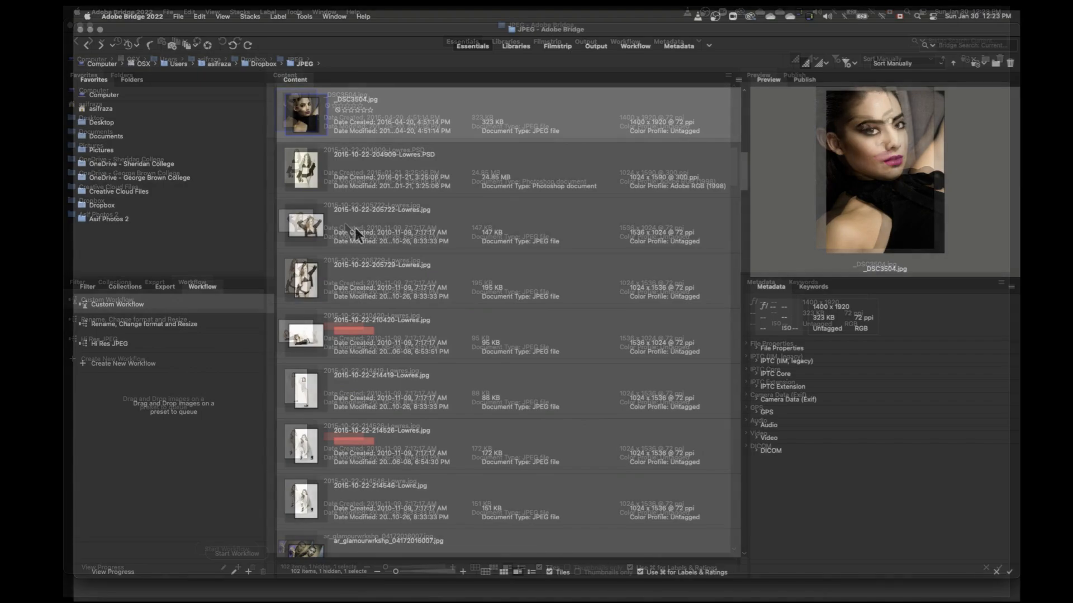
pyautogui.scroll(2, 354, 226)
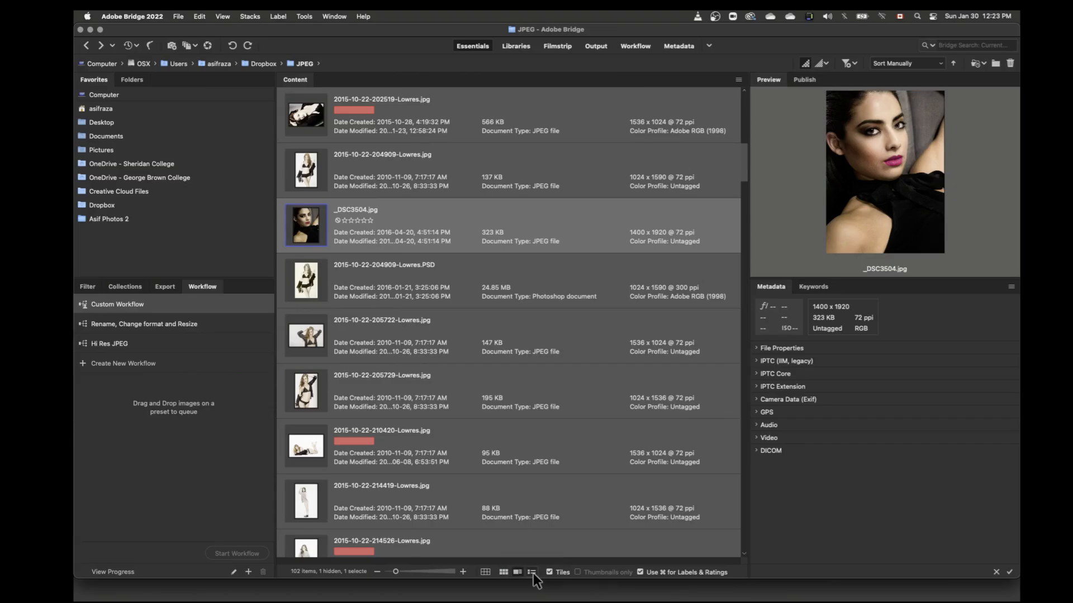
pyautogui.click(532, 572)
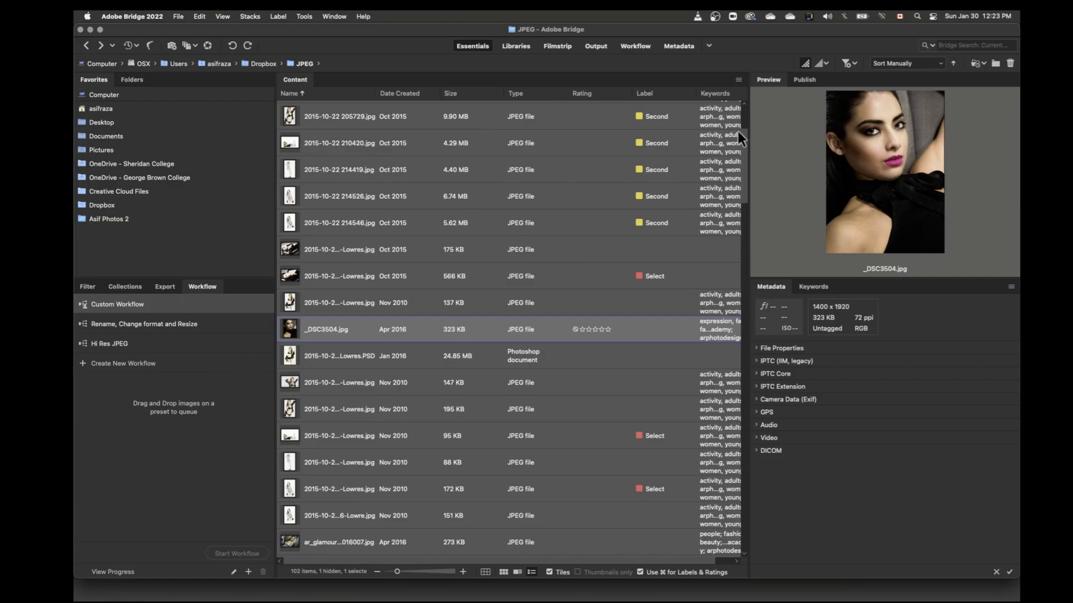
pyautogui.click(485, 572)
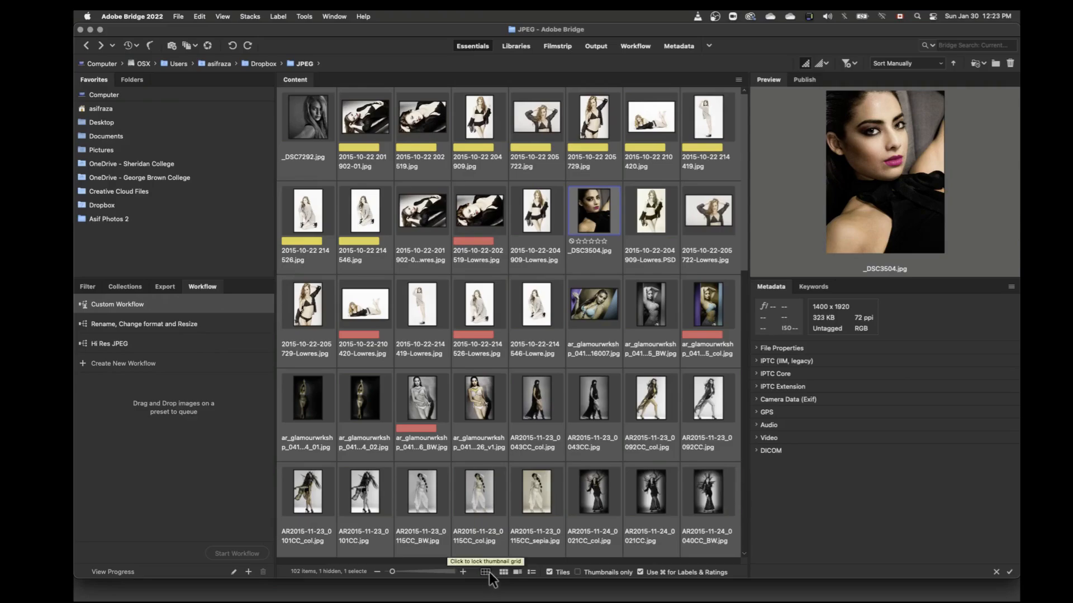
# Step: Turn the Tiles display off and on again, and show the JPEG folder's images as thumbnails only
pyautogui.click(549, 572)
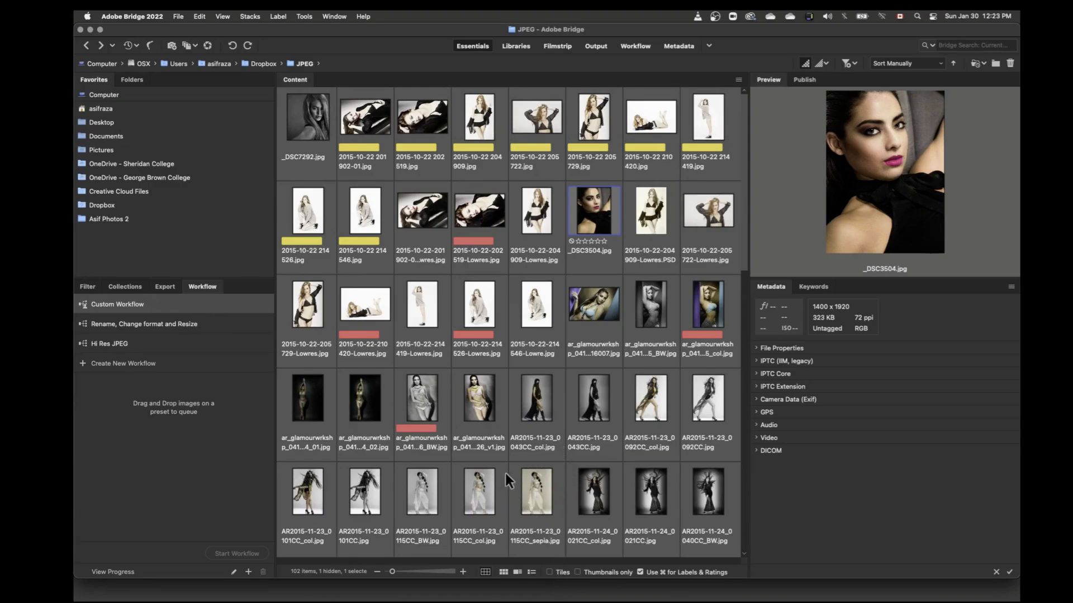
pyautogui.click(549, 572)
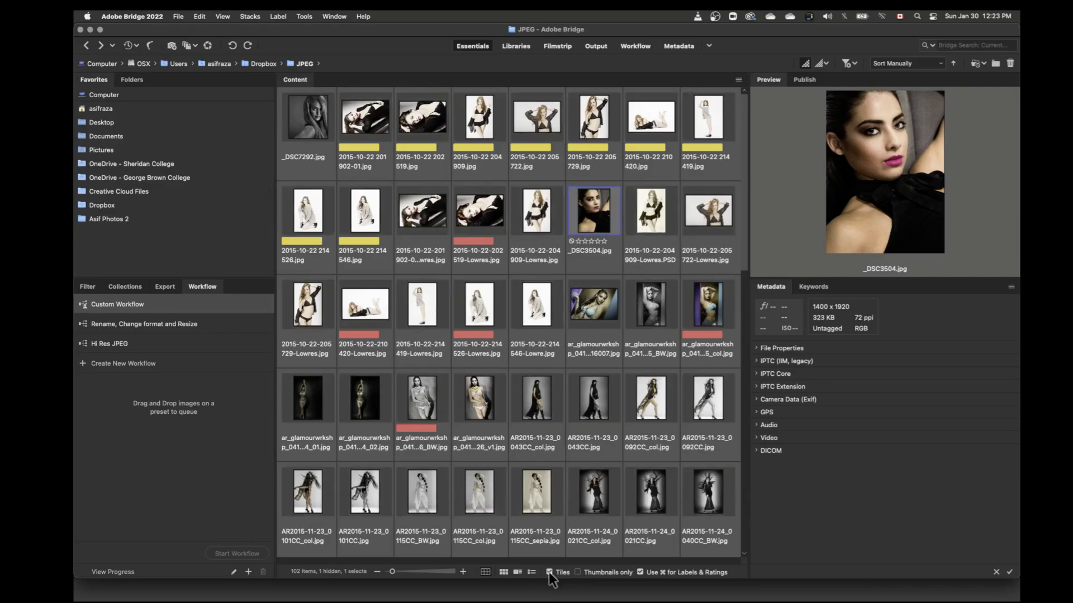
pyautogui.click(578, 572)
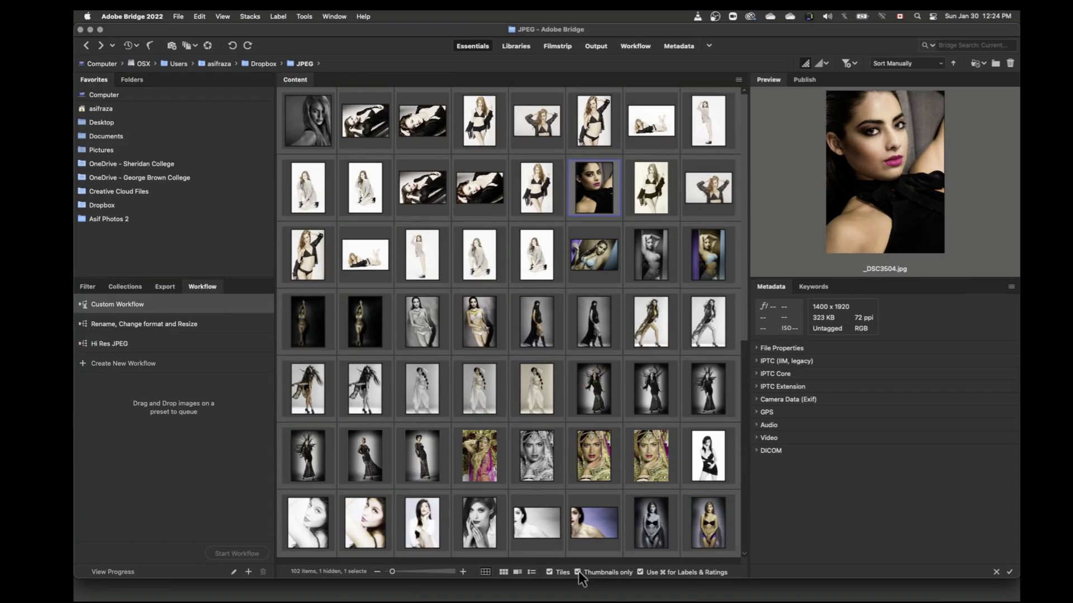
# Step: Try the thumbnail grid lock and hiding the tiles, and bring back tiles with file names and labels
pyautogui.click(503, 572)
pyautogui.click(488, 571)
pyautogui.click(488, 571)
pyautogui.click(487, 571)
pyautogui.click(550, 572)
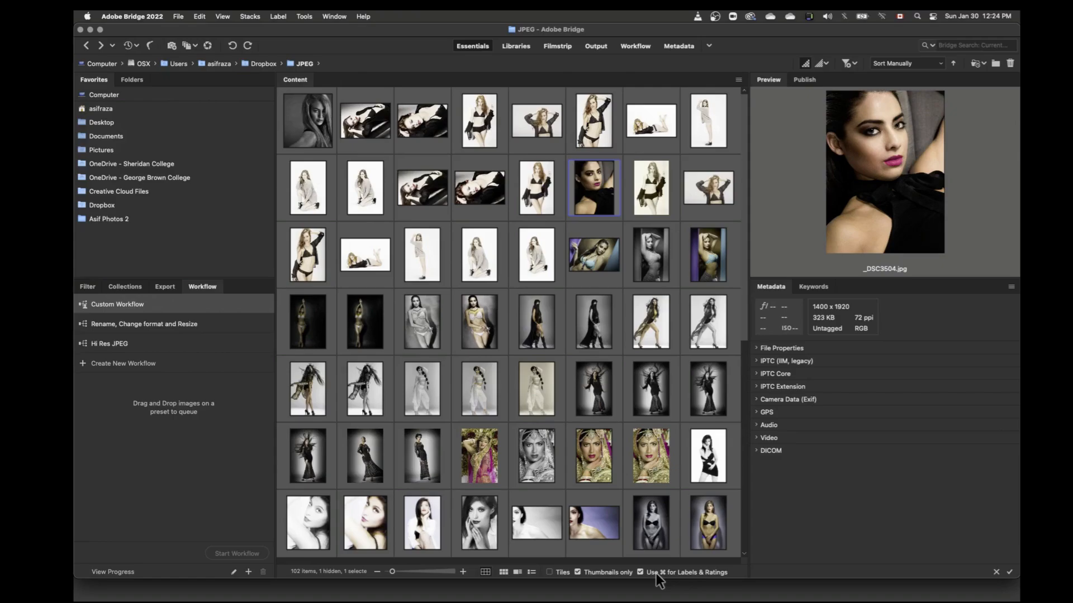
pyautogui.click(578, 572)
pyautogui.click(549, 572)
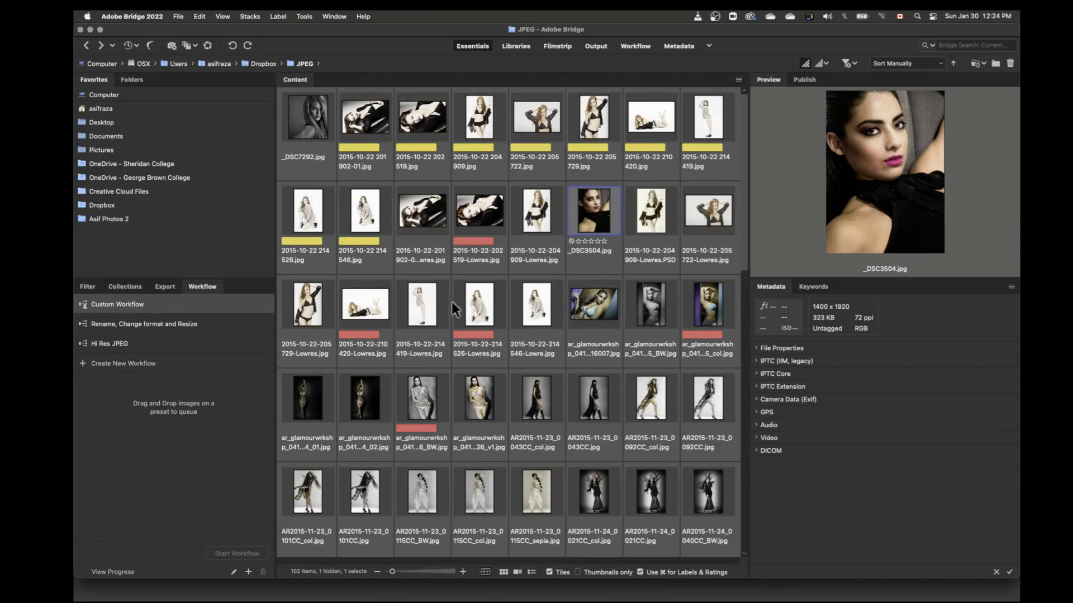
pyautogui.click(414, 296)
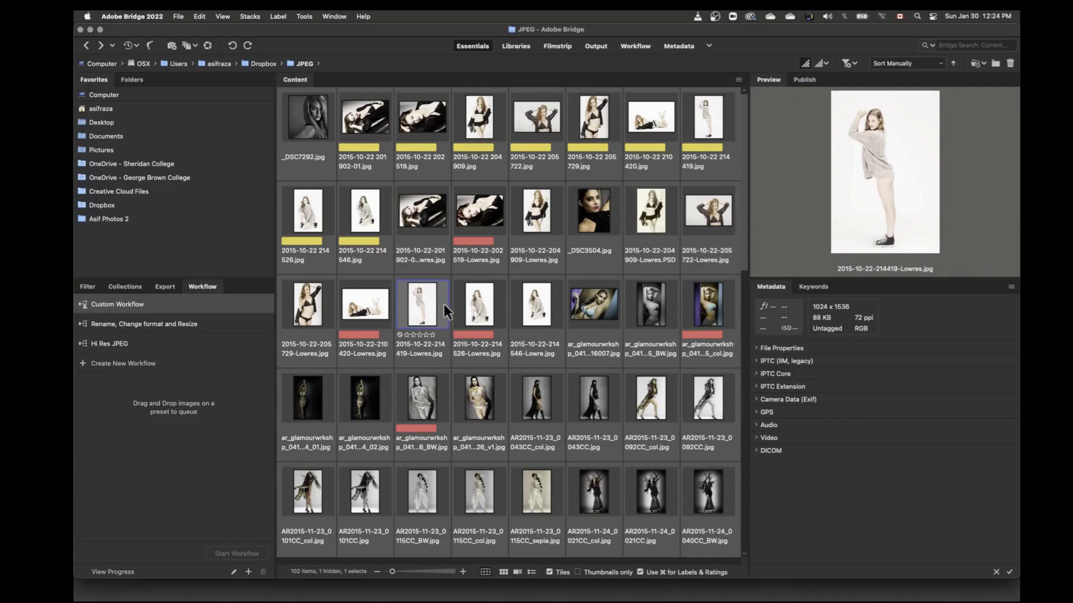
pyautogui.press('super+6')
pyautogui.press('super+6')
pyautogui.press('Right')
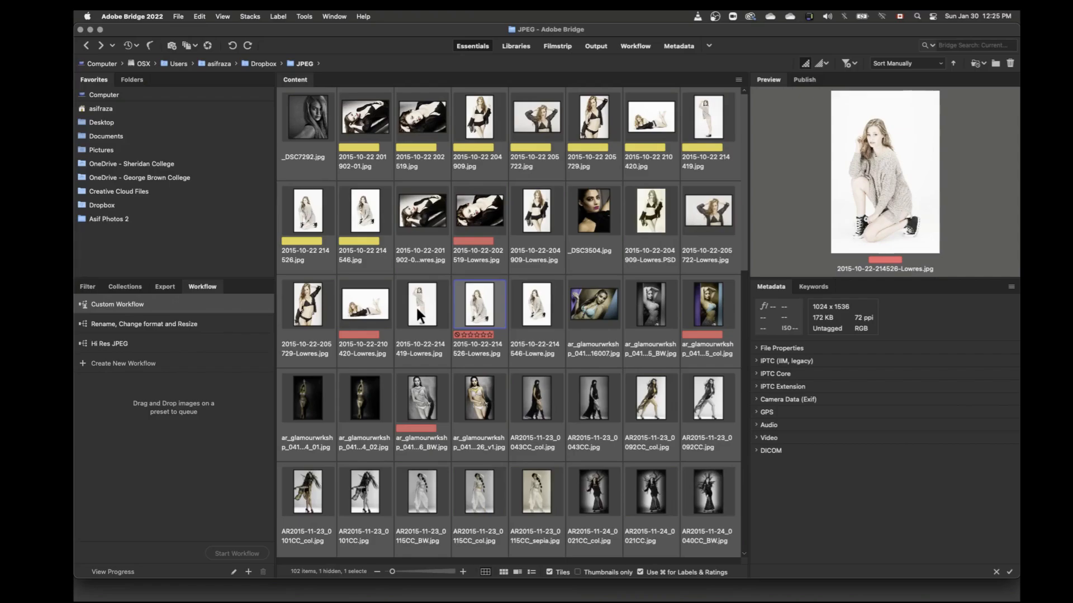
pyautogui.press('Left')
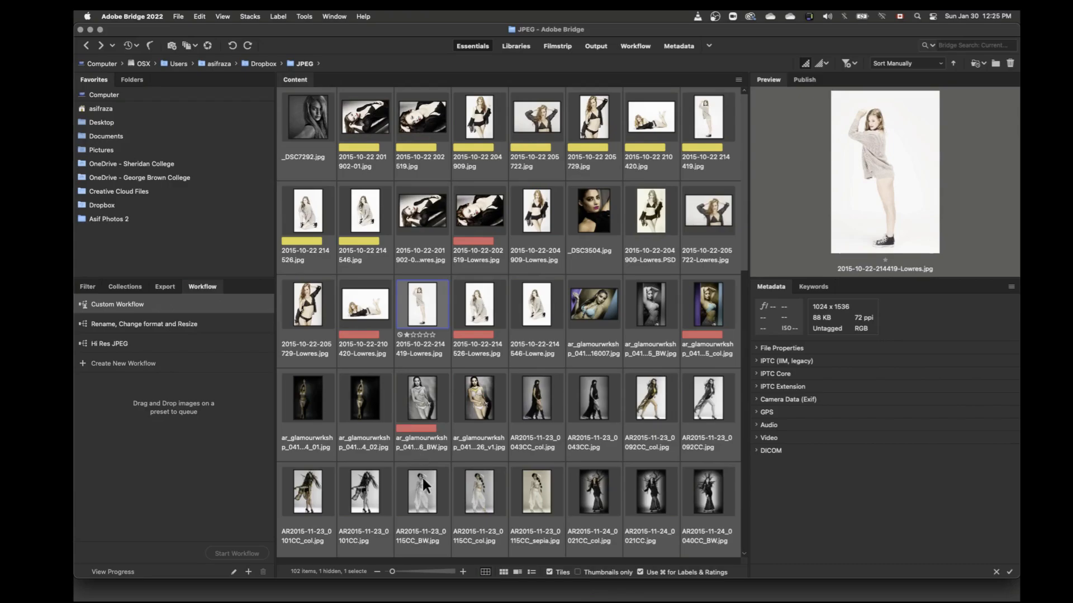
pyautogui.press('super+3')
# Step: Switch to the Libraries workspace with smaller thumbnails and a larger preview, and skip the team library introduction
pyautogui.click(737, 79)
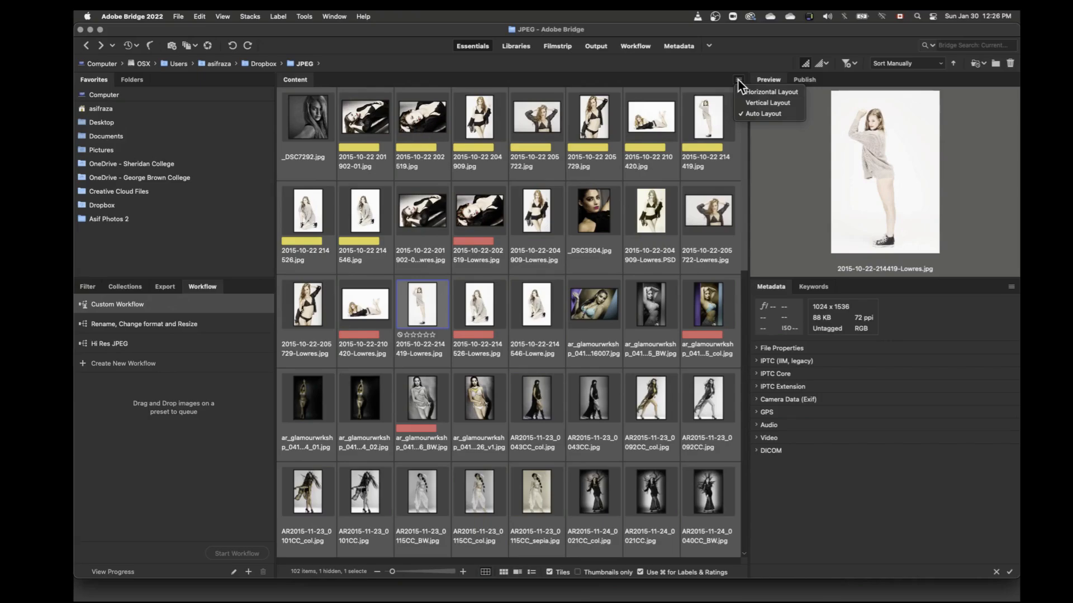
pyautogui.click(738, 79)
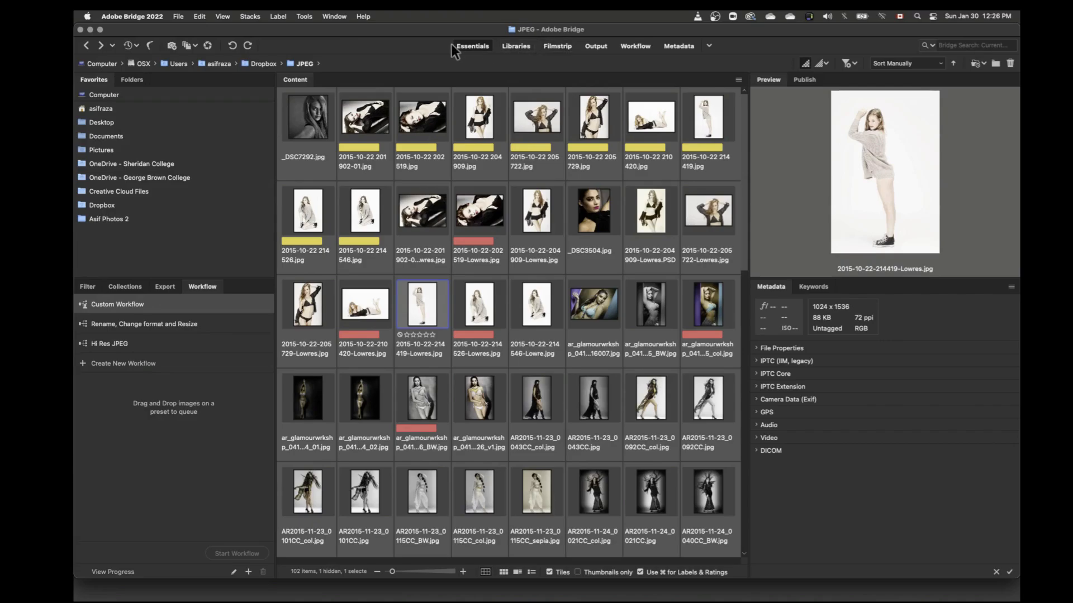
pyautogui.click(515, 46)
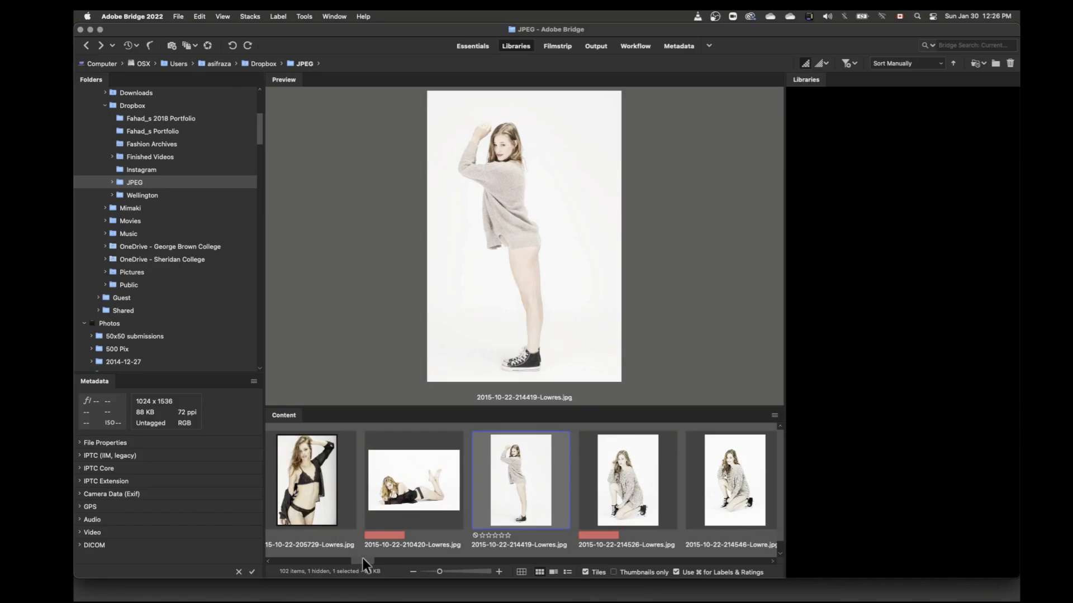
pyautogui.moveTo(363, 558); pyautogui.dragTo(427, 572)
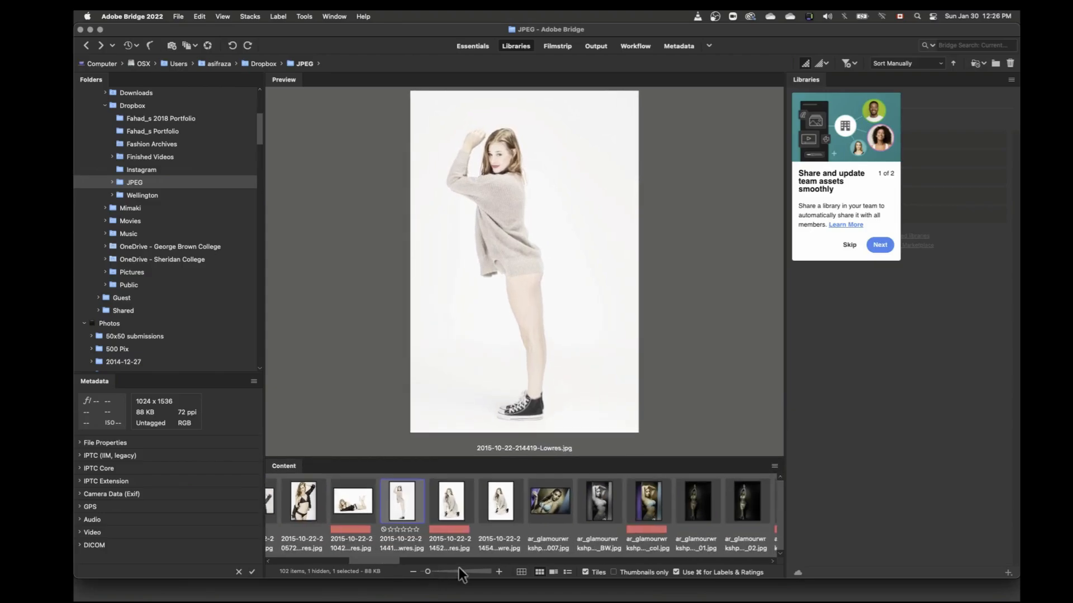
pyautogui.click(847, 248)
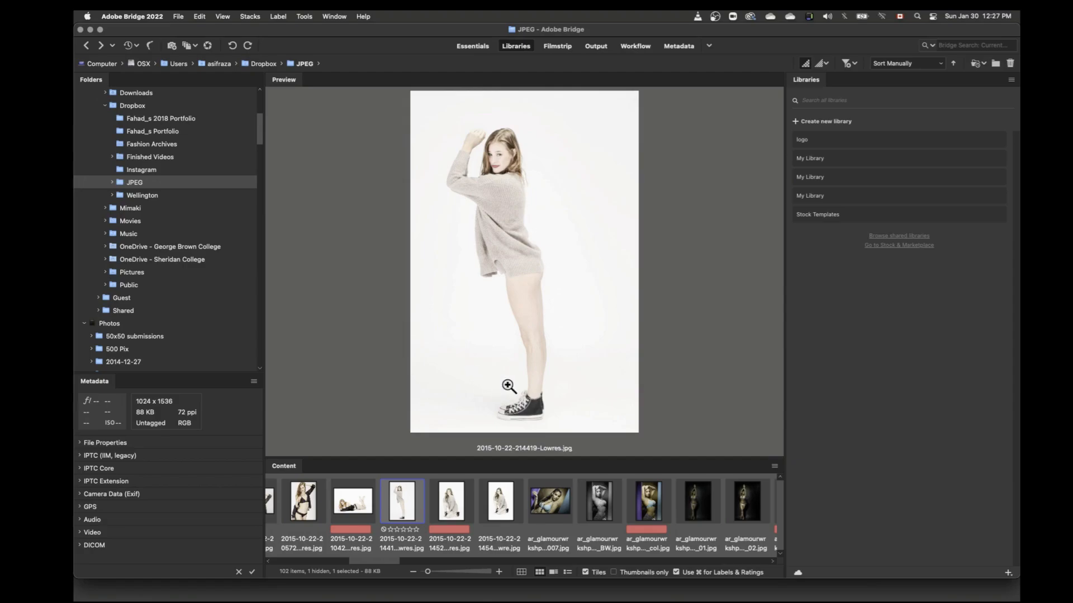
pyautogui.keyDown('super'); pyautogui.click(452, 501); pyautogui.keyUp('super')
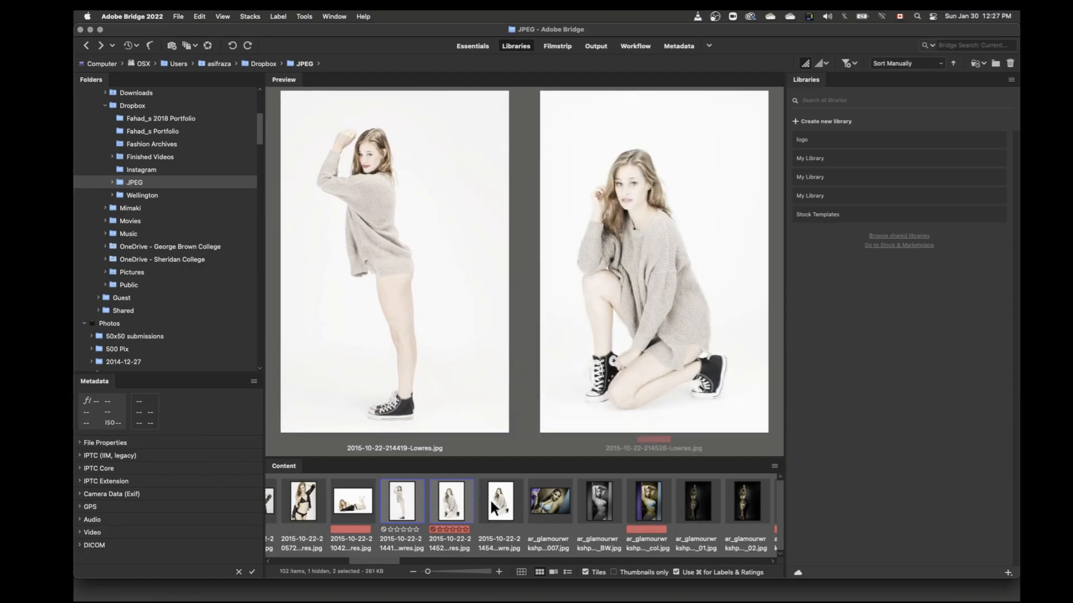
pyautogui.keyDown('super'); pyautogui.click(489, 498); pyautogui.keyUp('super')
pyautogui.keyDown('super'); pyautogui.click(550, 502); pyautogui.keyUp('super')
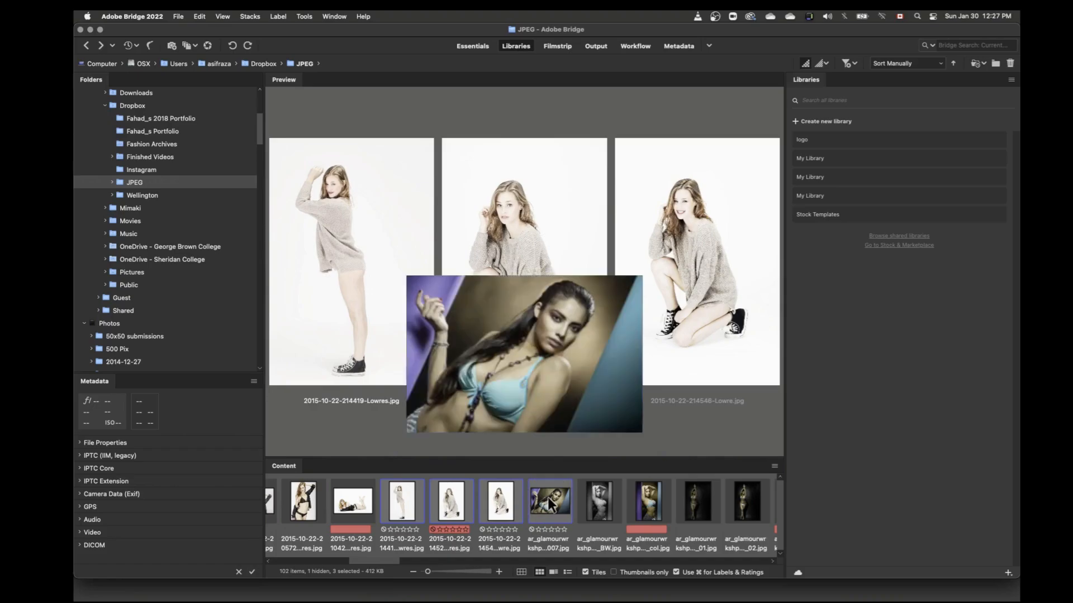
pyautogui.keyDown('super'); pyautogui.click(594, 498); pyautogui.keyUp('super')
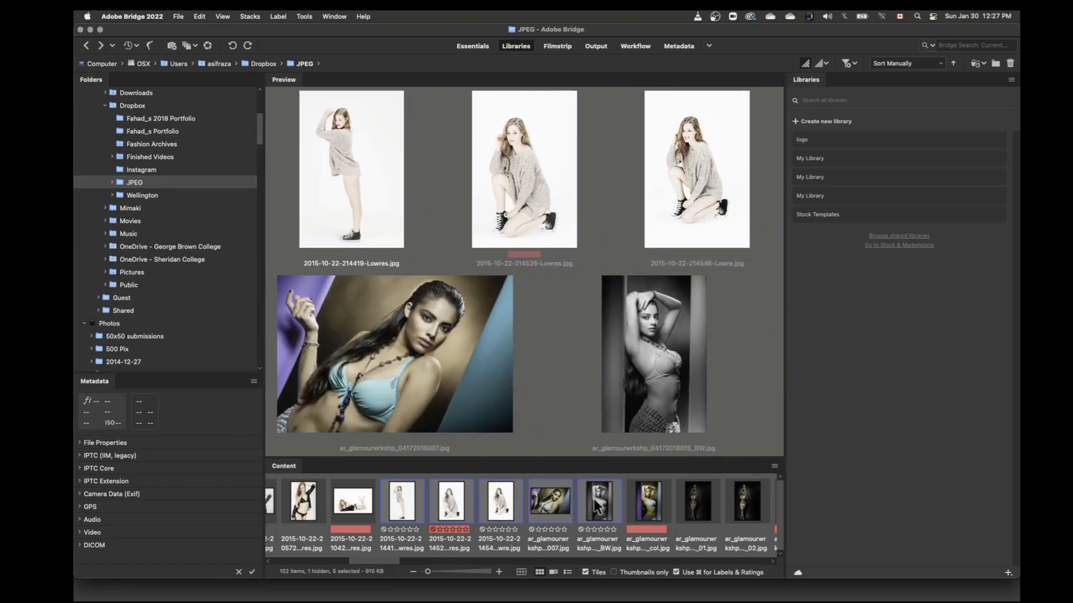
pyautogui.click(342, 506)
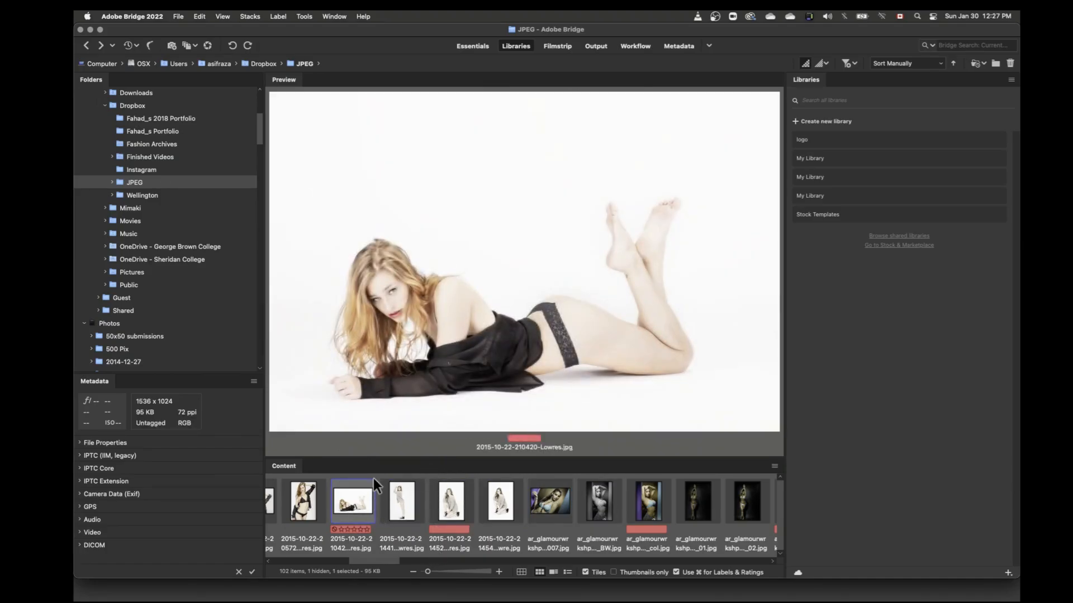
pyautogui.press('Left')
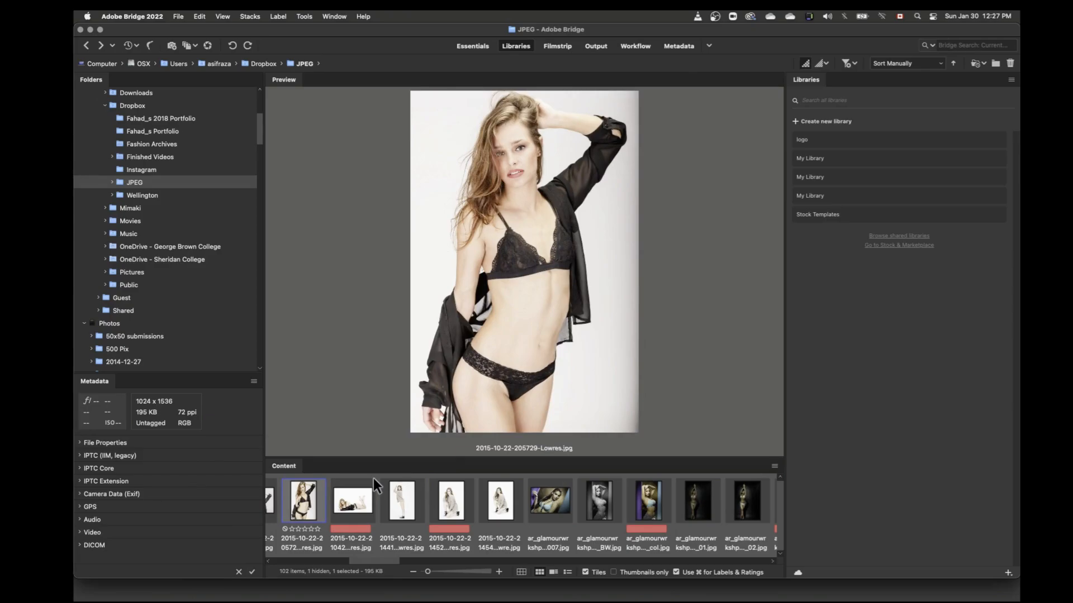
pyautogui.press('Left')
pyautogui.press('Left')
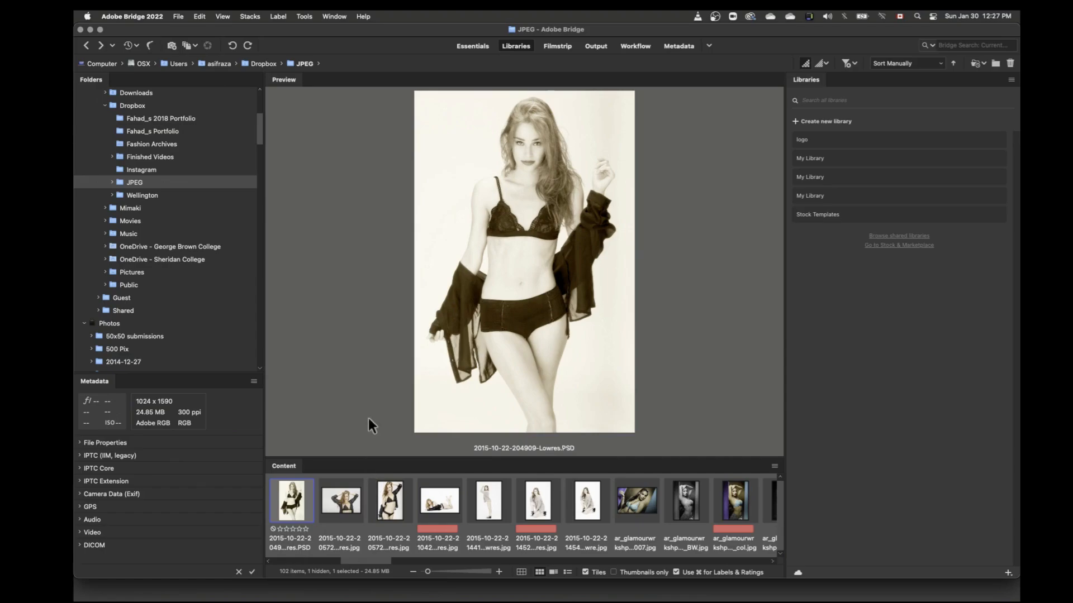
pyautogui.click(775, 466)
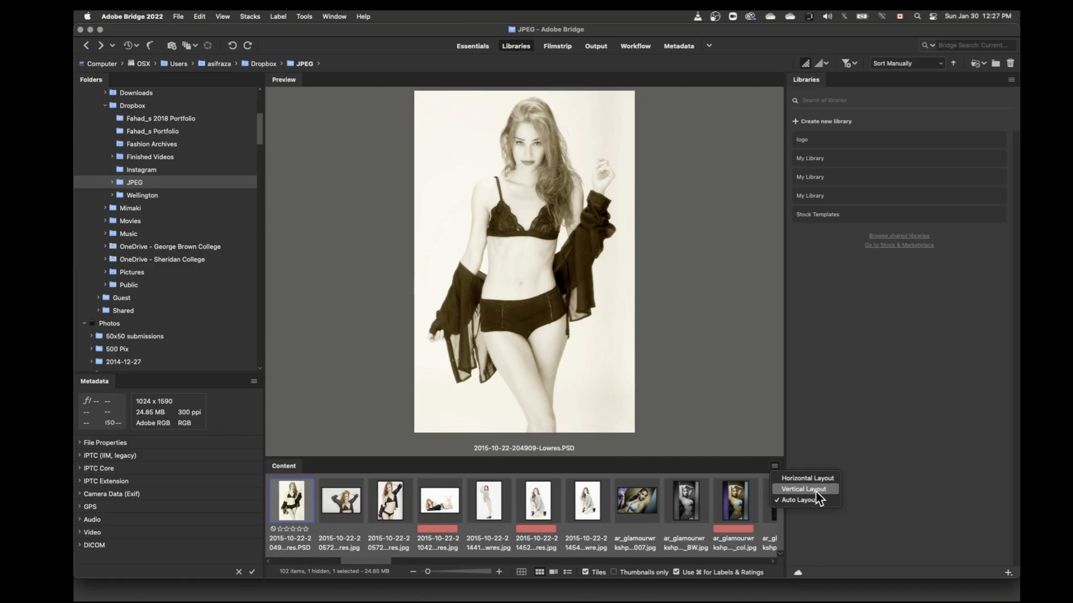
pyautogui.click(805, 479)
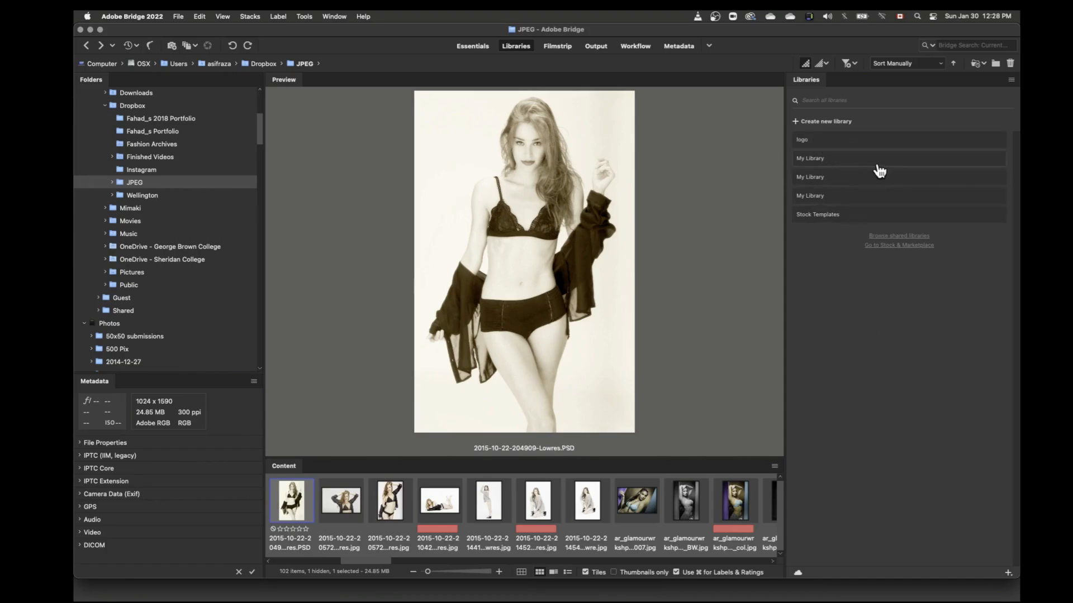
# Step: Look through the assets stored in the logo library and in each of the My Library collections
pyautogui.click(803, 141)
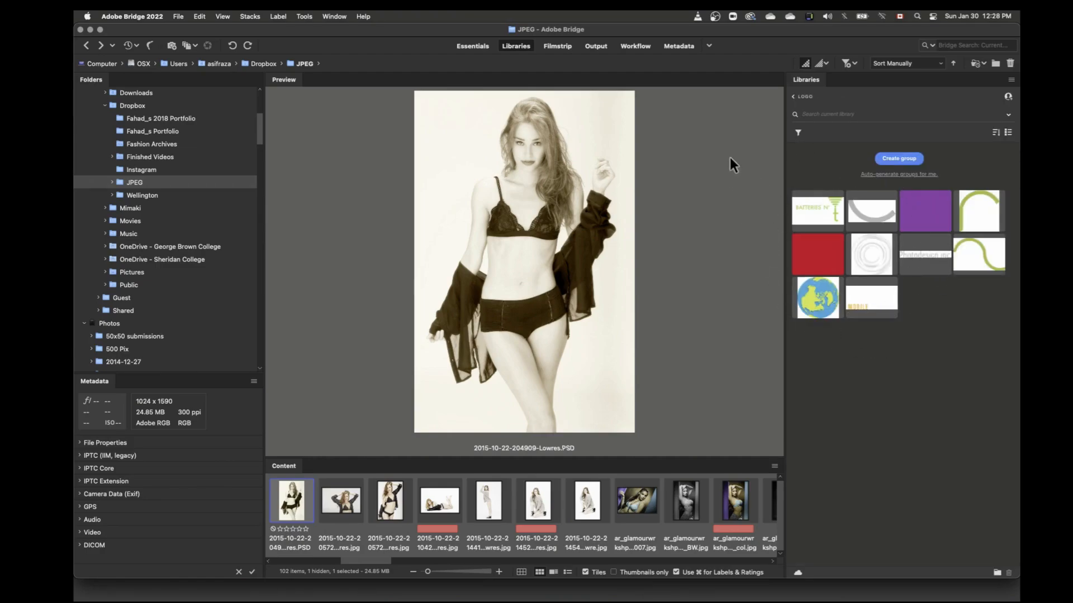
pyautogui.click(793, 97)
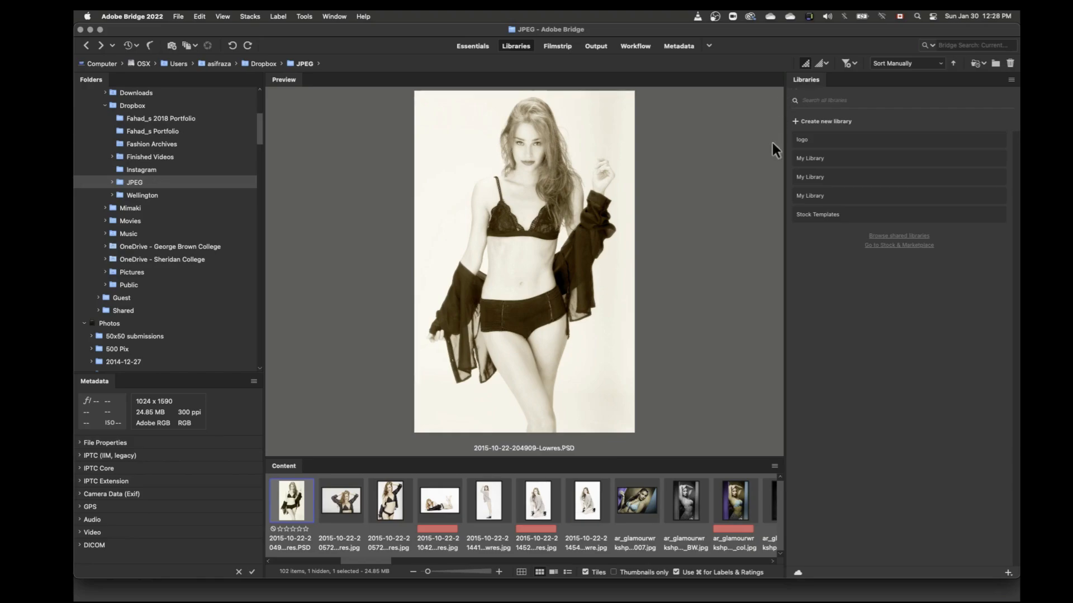
pyautogui.click(812, 160)
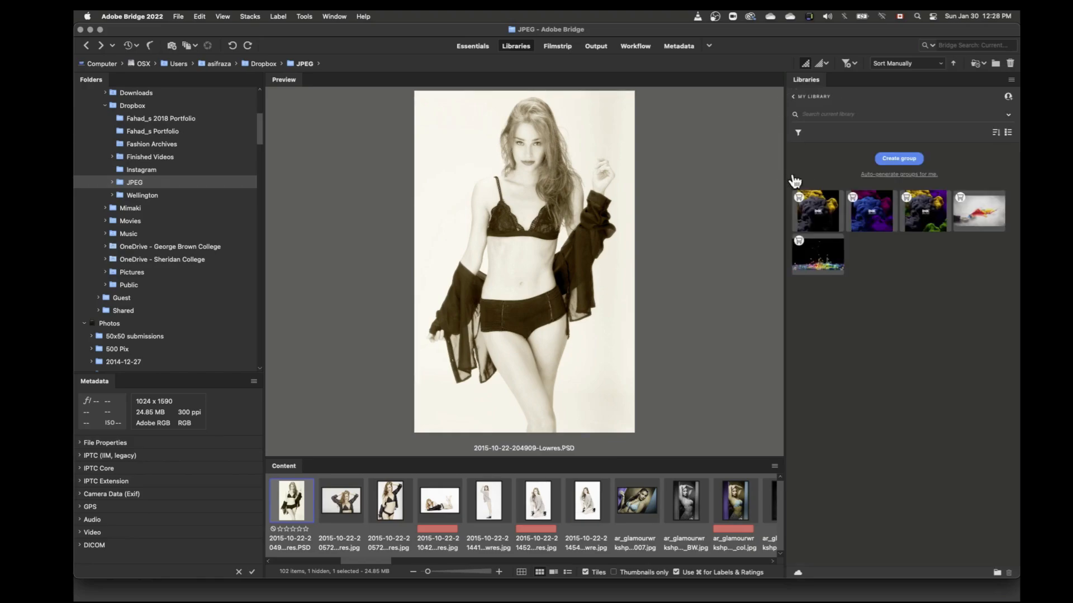
pyautogui.click(794, 98)
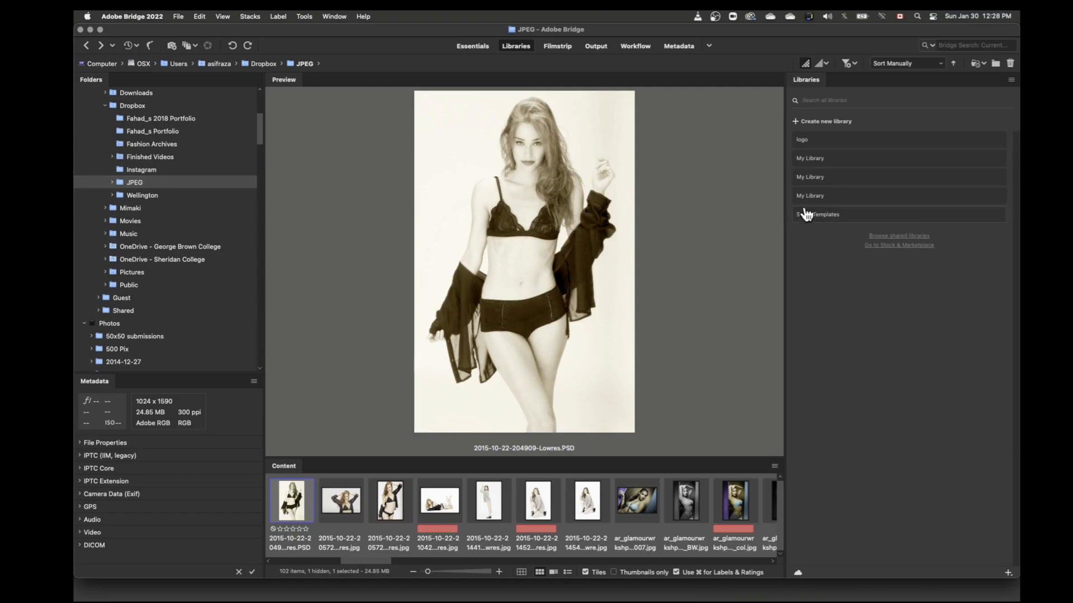
pyautogui.click(804, 180)
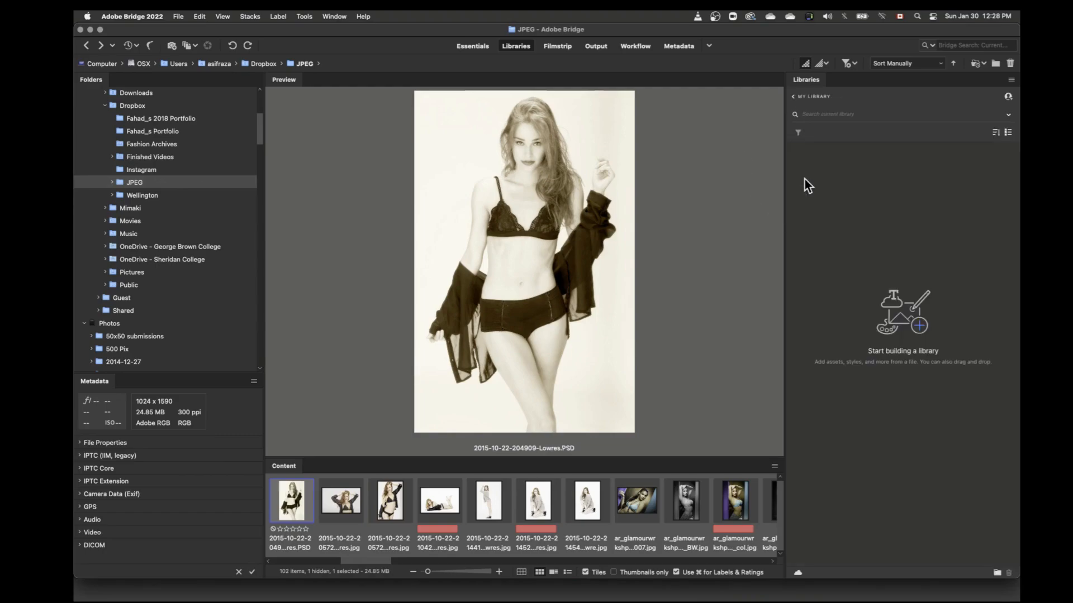
pyautogui.click(793, 97)
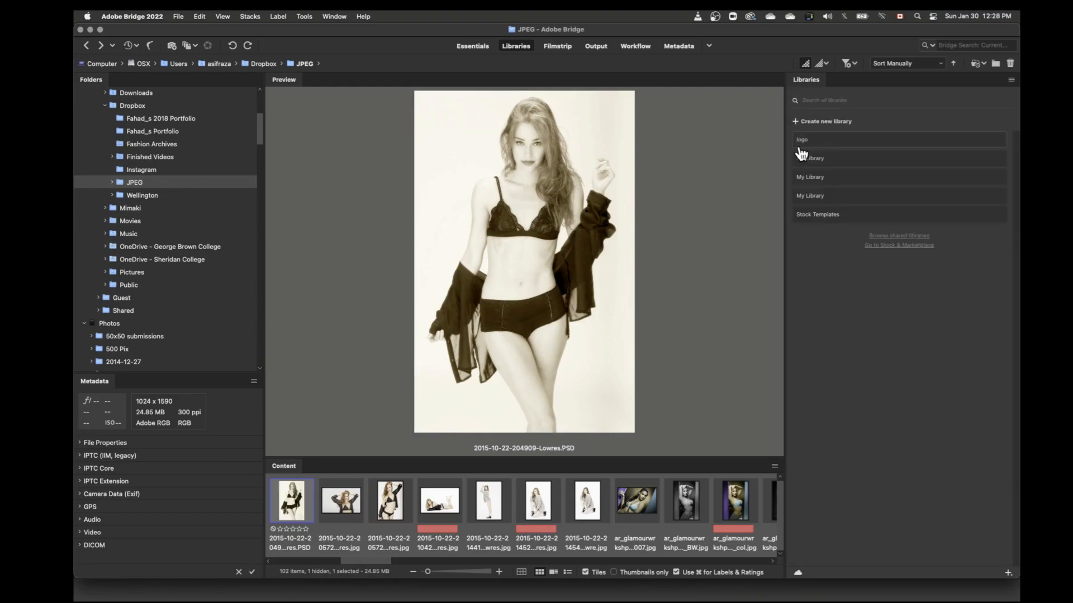
pyautogui.click(818, 181)
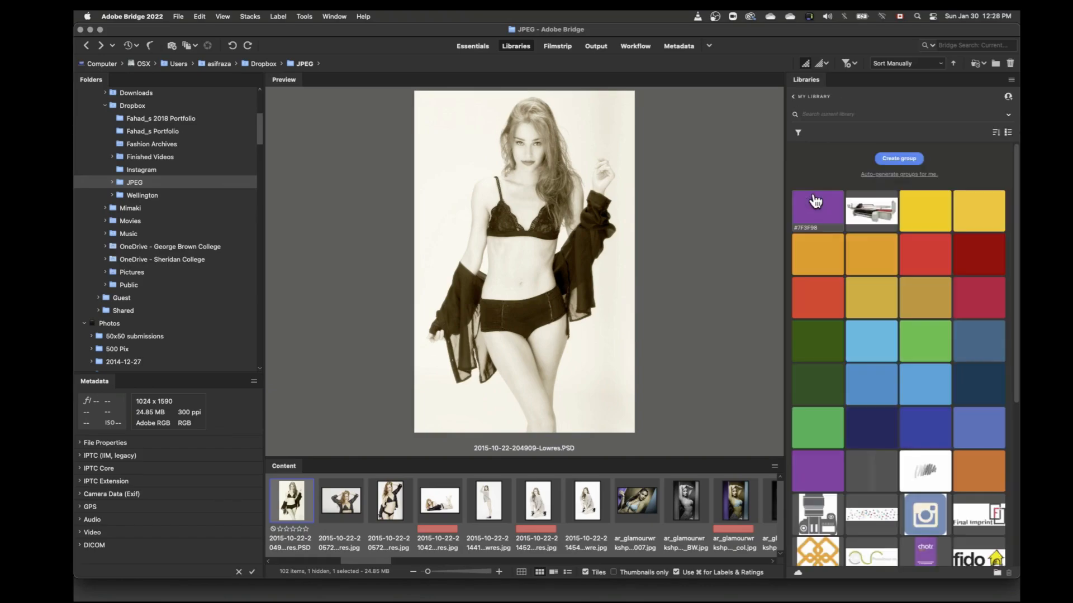
pyautogui.scroll(-2, 855, 366)
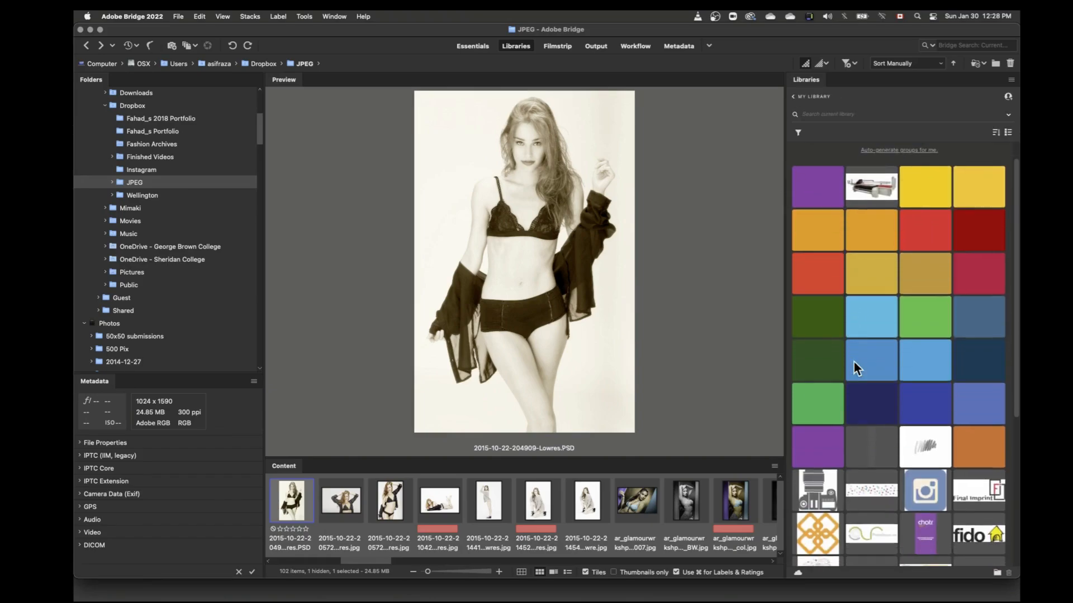
# Step: Look through the remaining assets in the open My Library collection and return to the list of libraries
pyautogui.scroll(-5, 854, 364)
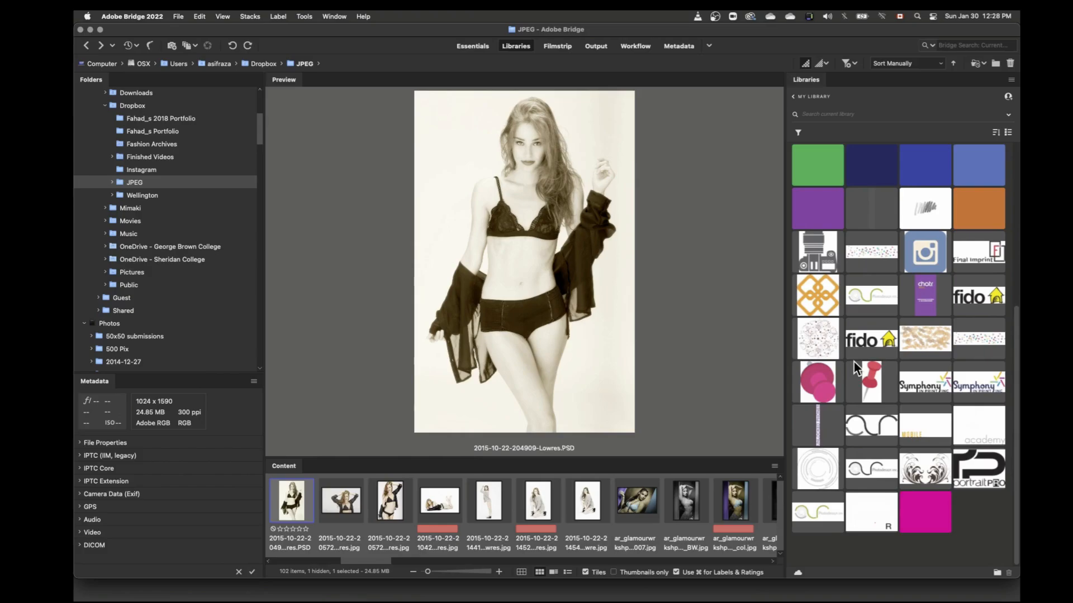
pyautogui.scroll(7, 853, 362)
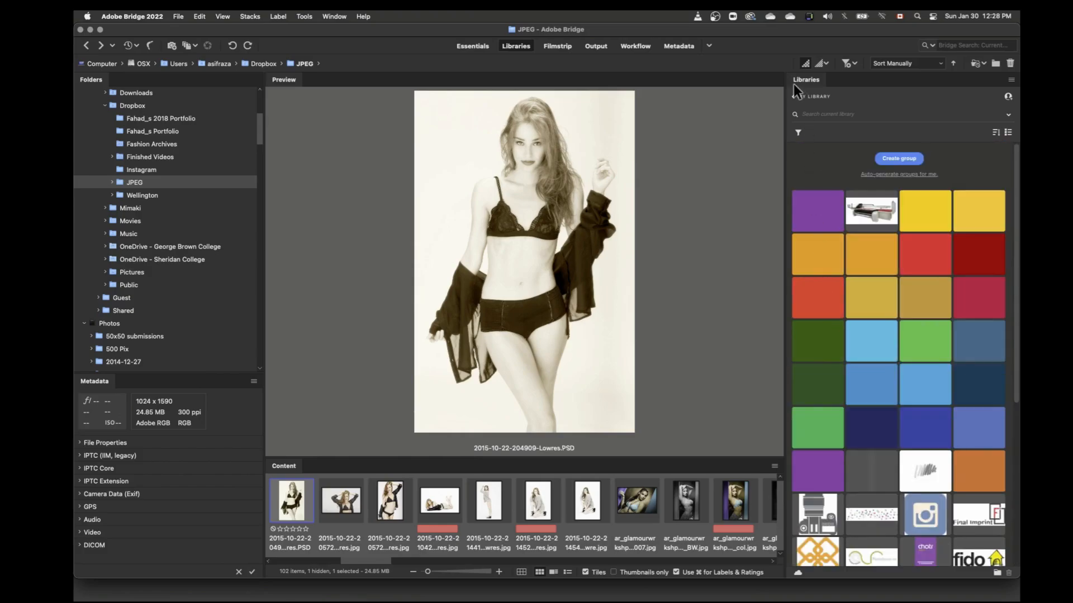
pyautogui.click(797, 96)
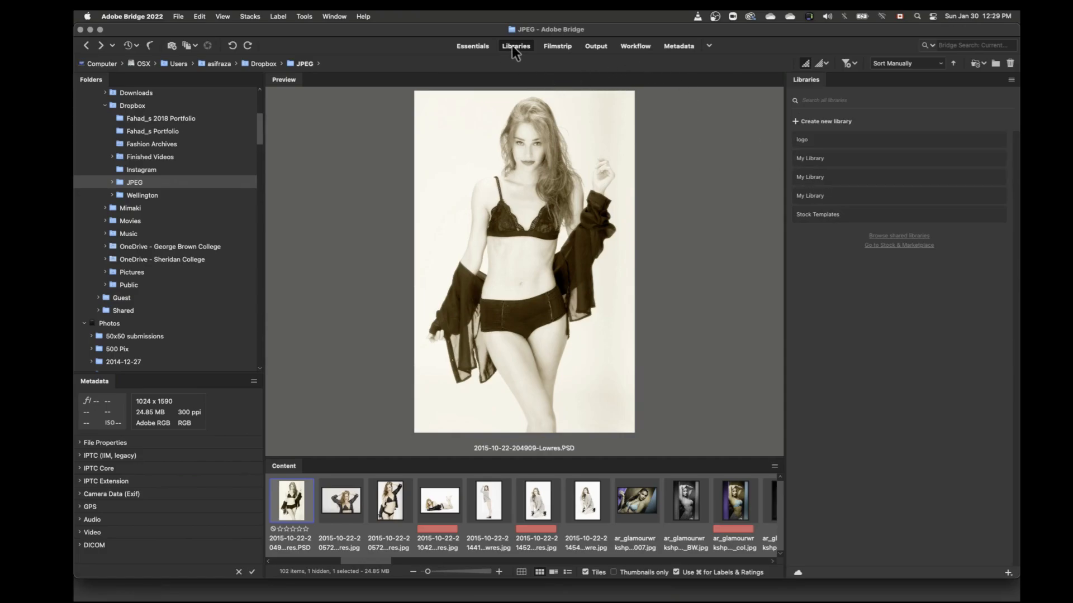
# Step: Switch to the Filmstrip workspace and shrink the content thumbnails to give the preview more room
pyautogui.click(558, 45)
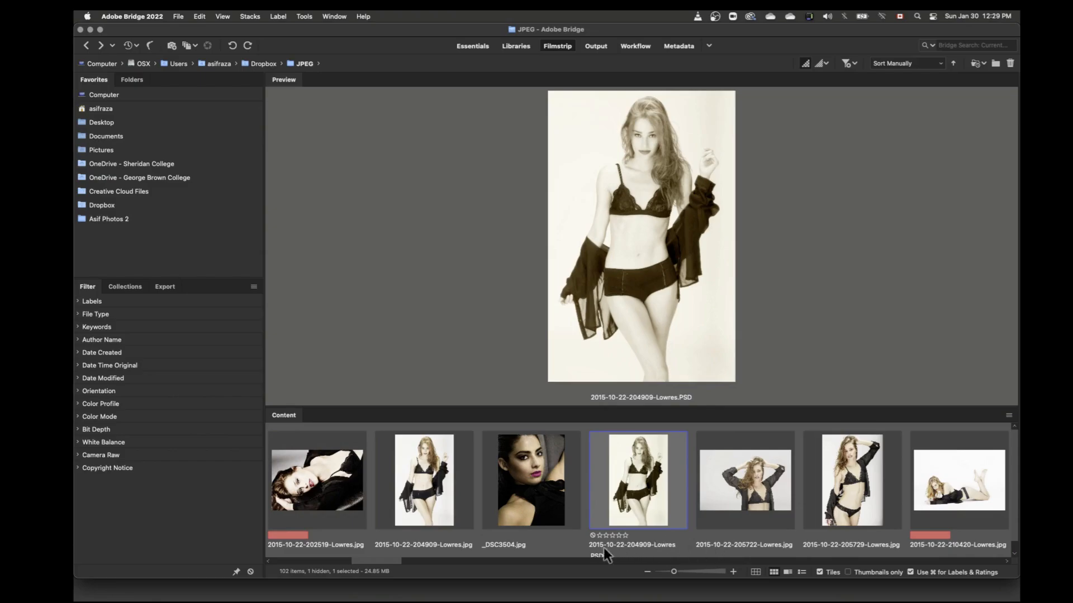
pyautogui.click(662, 571)
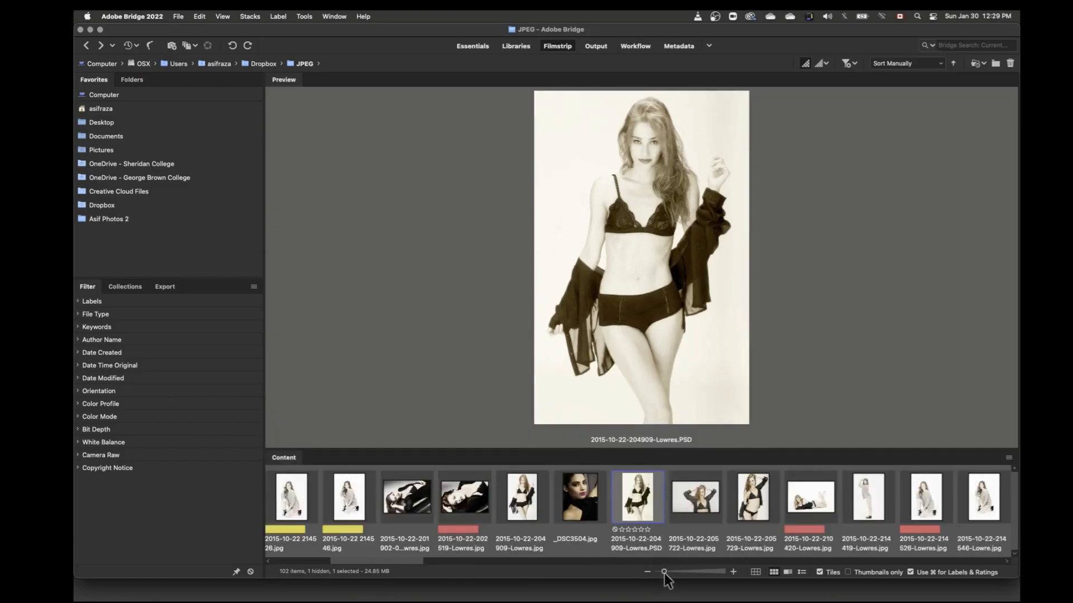
pyautogui.moveTo(665, 572); pyautogui.dragTo(660, 571)
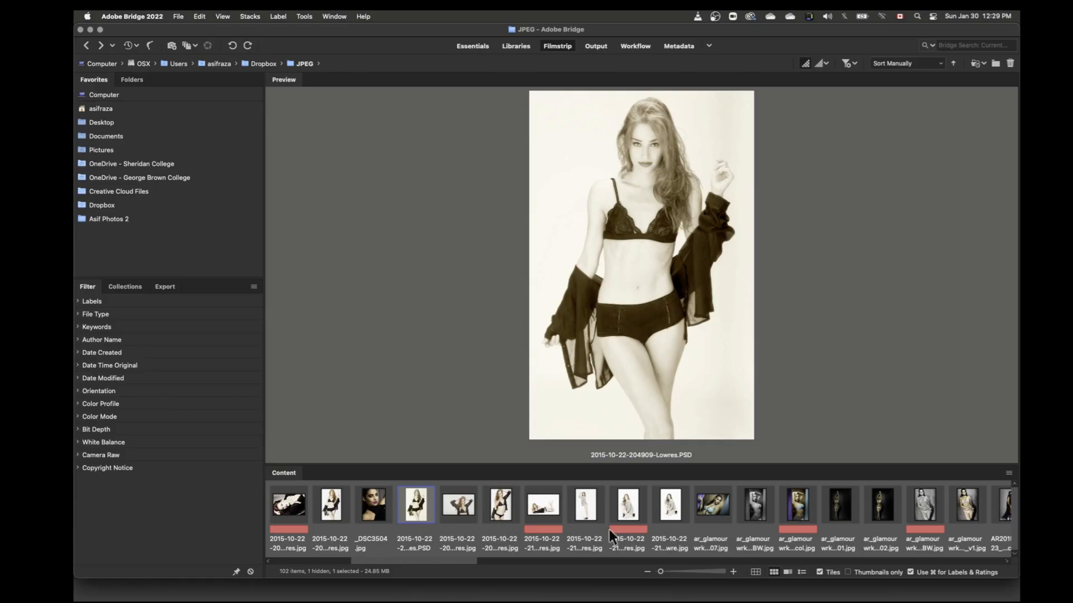
# Step: Try Vertical Layout for the content strip, and restore Auto Layout to browse the images sideways
pyautogui.click(1008, 471)
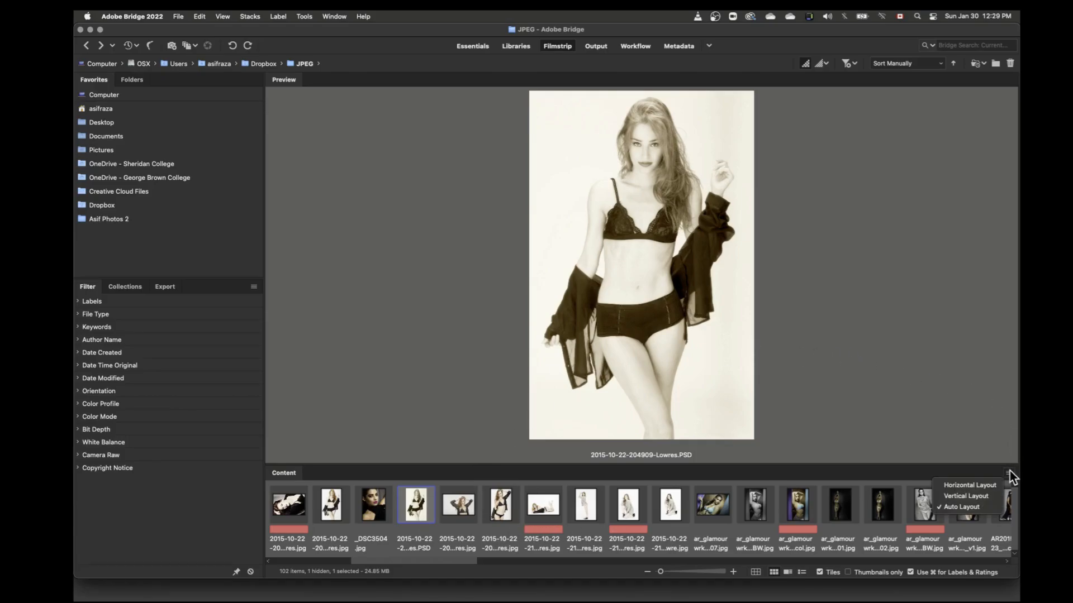
pyautogui.click(975, 501)
pyautogui.scroll(-5, 1016, 511)
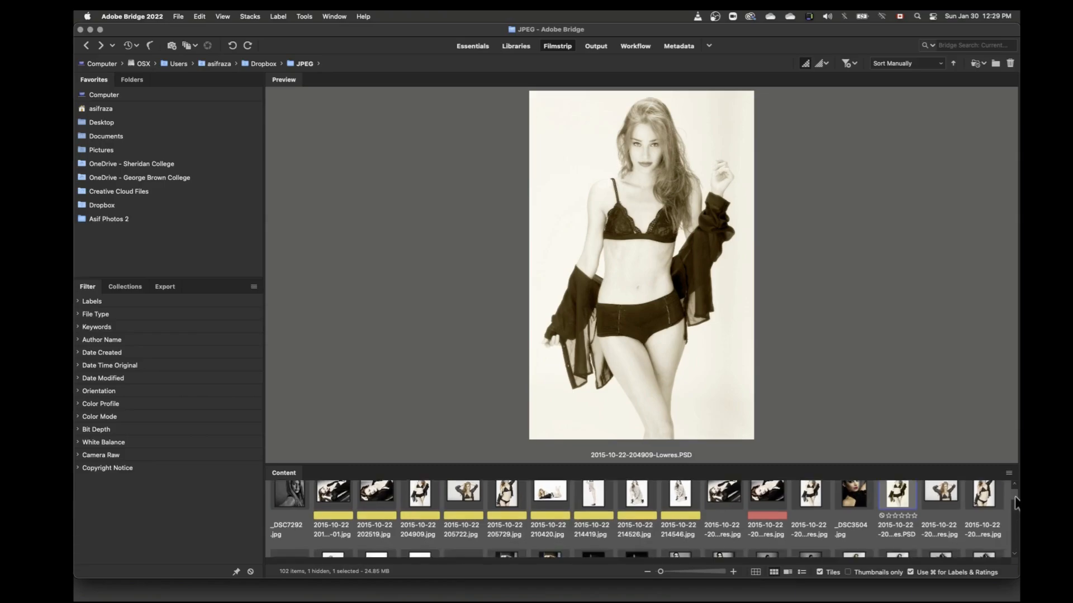
pyautogui.scroll(5, 1016, 519)
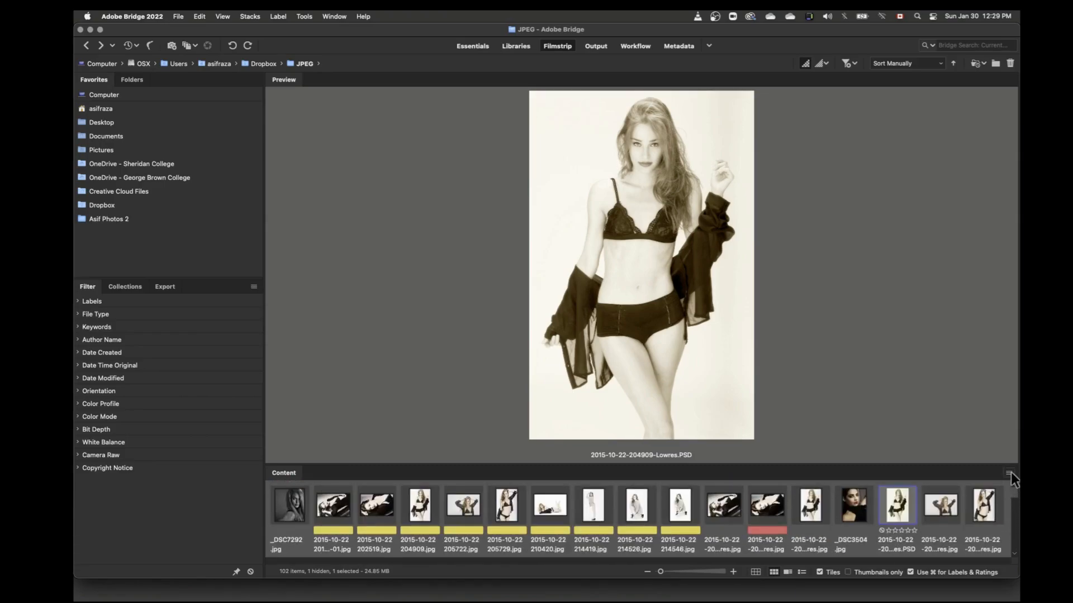
pyautogui.click(1008, 473)
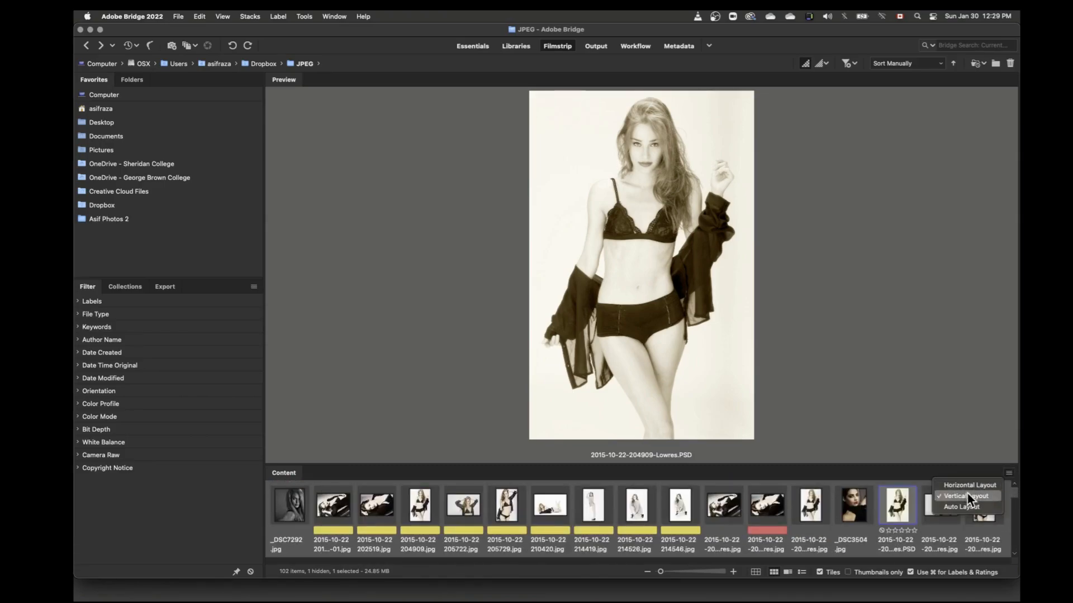
pyautogui.click(964, 507)
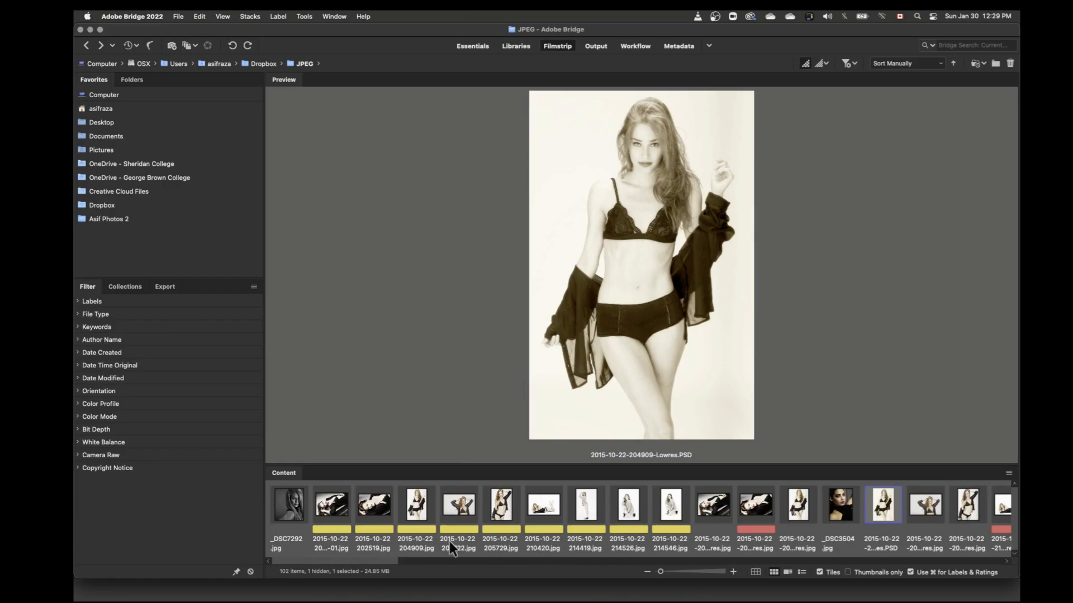
pyautogui.moveTo(365, 559)
pyautogui.mouseDown()
pyautogui.moveTo(460, 558)
pyautogui.moveTo(374, 561)
pyautogui.mouseUp()
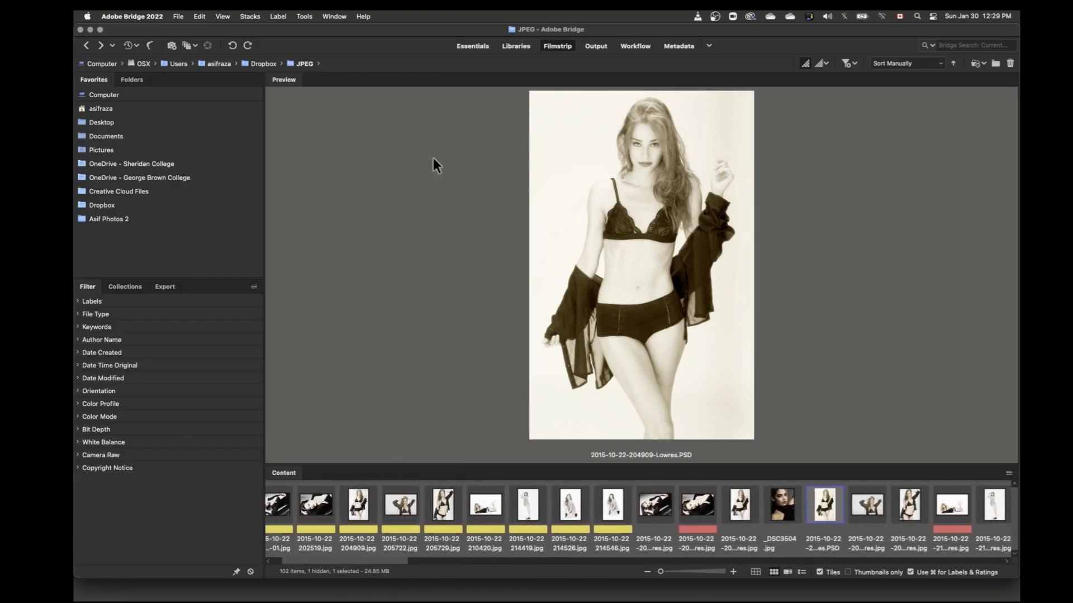
# Step: Switch to the Output workspace and review the template, page size, and Grid and Margins options, leaving the settings sections collapsed
pyautogui.click(590, 45)
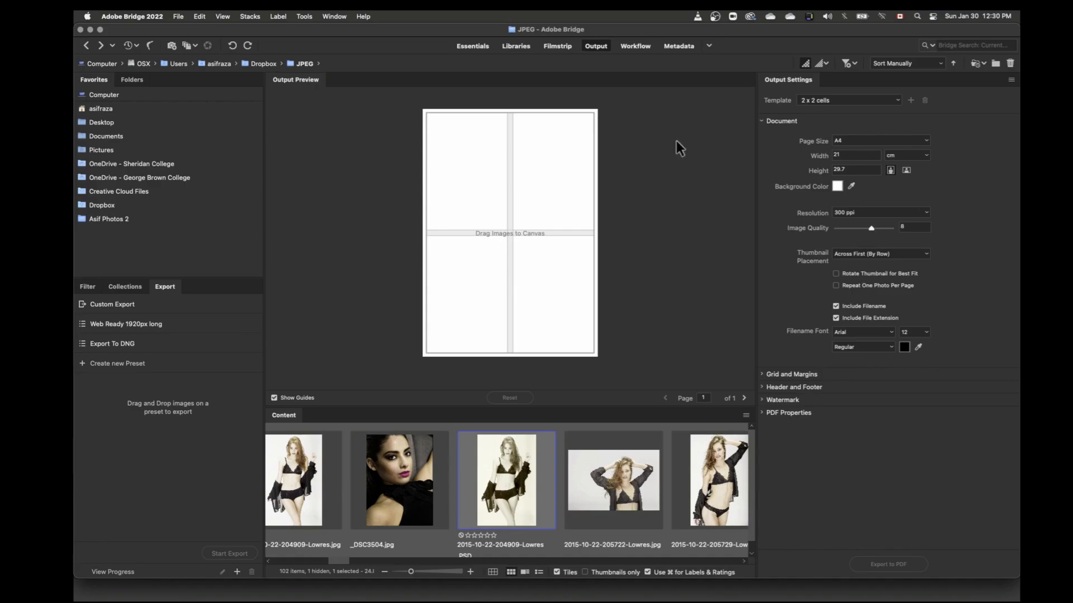
pyautogui.click(897, 99)
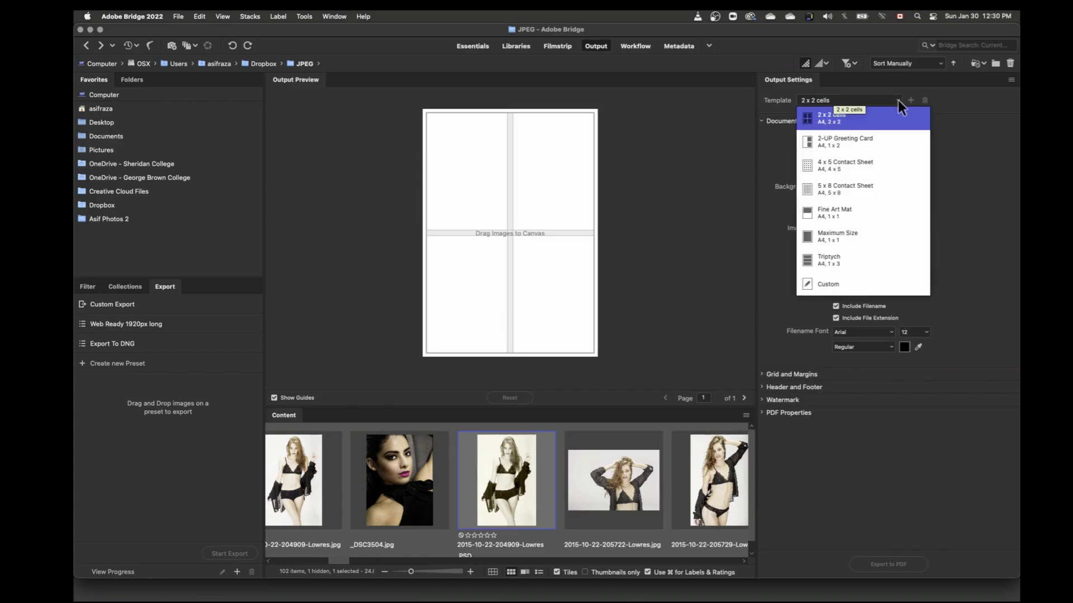
pyautogui.click(974, 190)
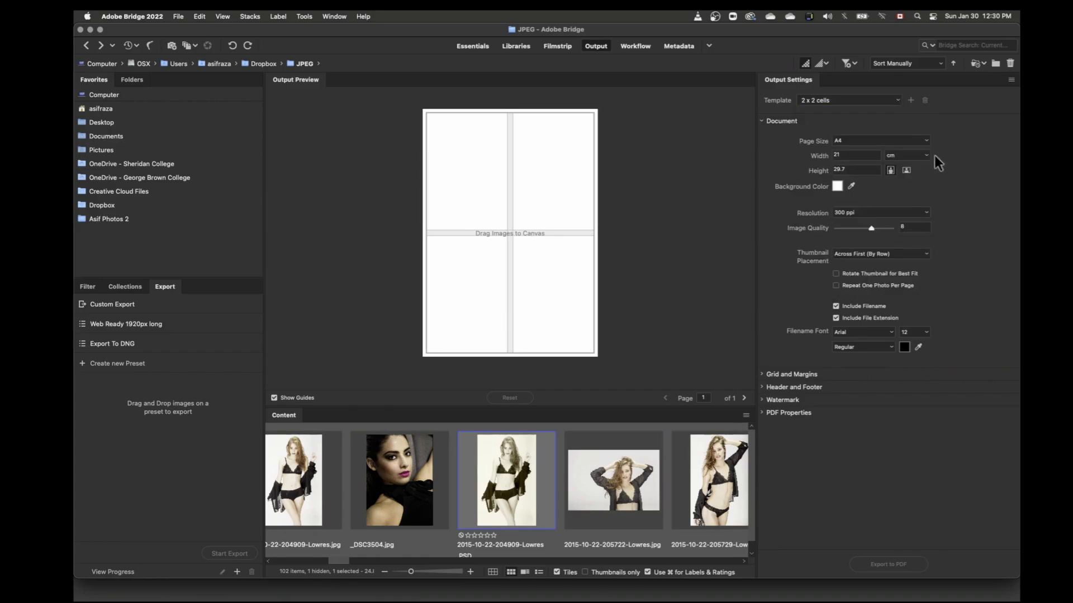
pyautogui.click(925, 140)
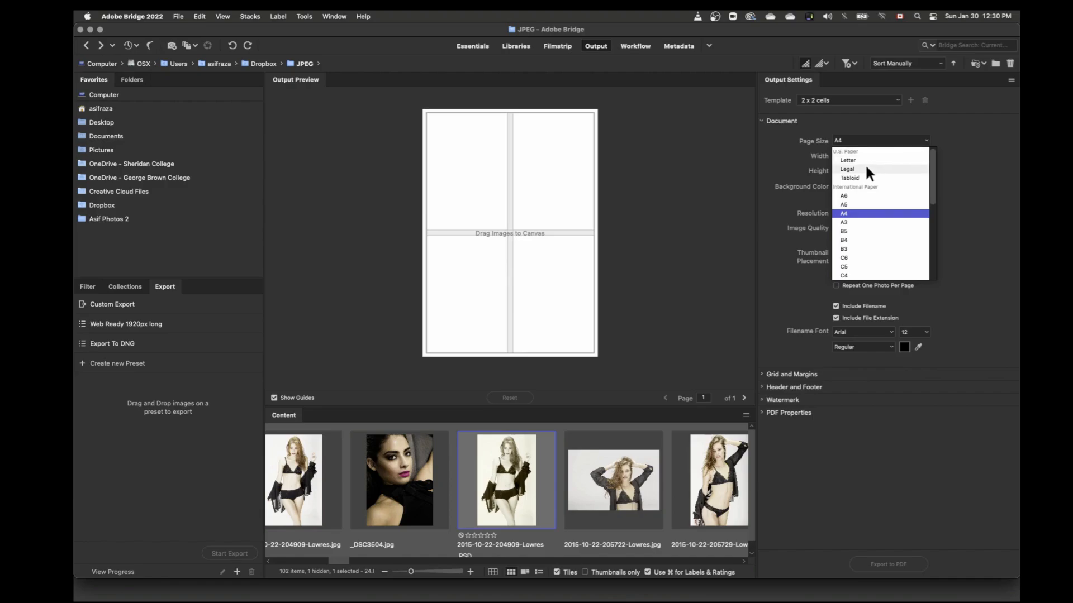
pyautogui.click(973, 180)
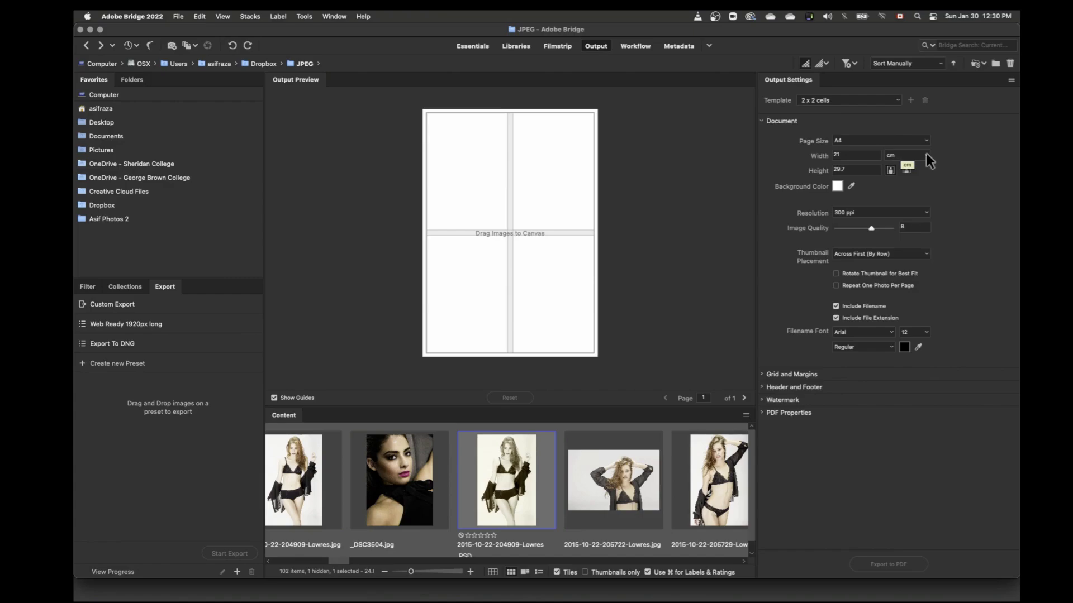
pyautogui.click(762, 374)
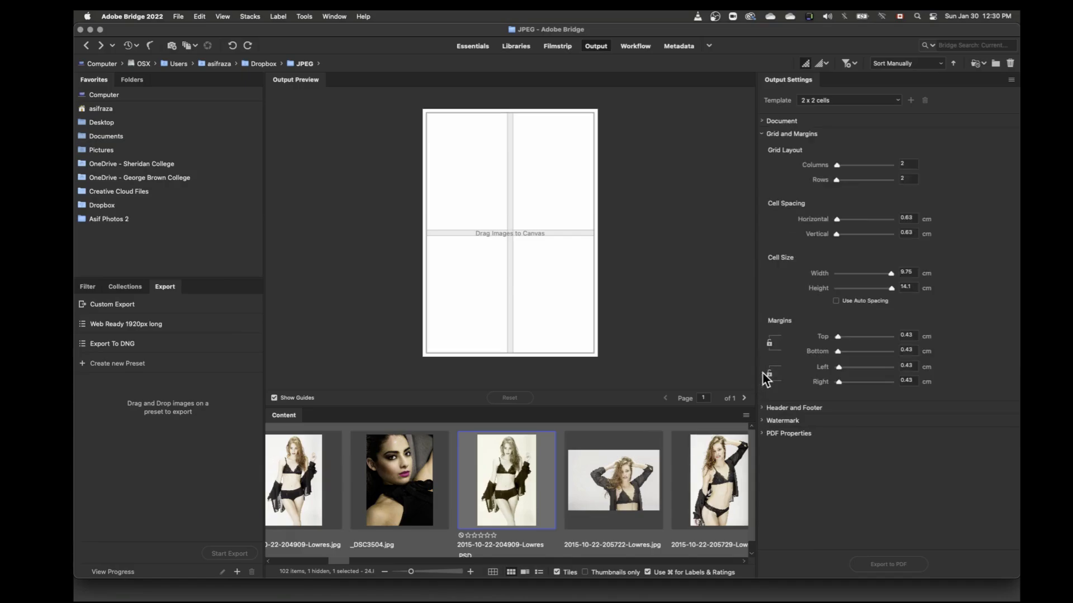
pyautogui.click(761, 134)
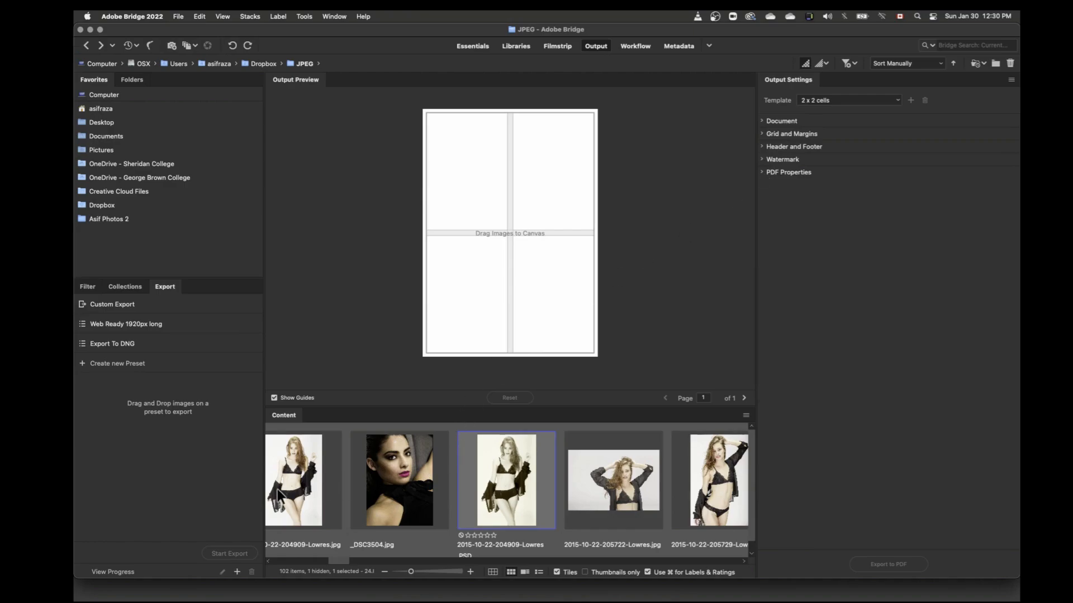
pyautogui.moveTo(298, 491); pyautogui.dragTo(467, 196)
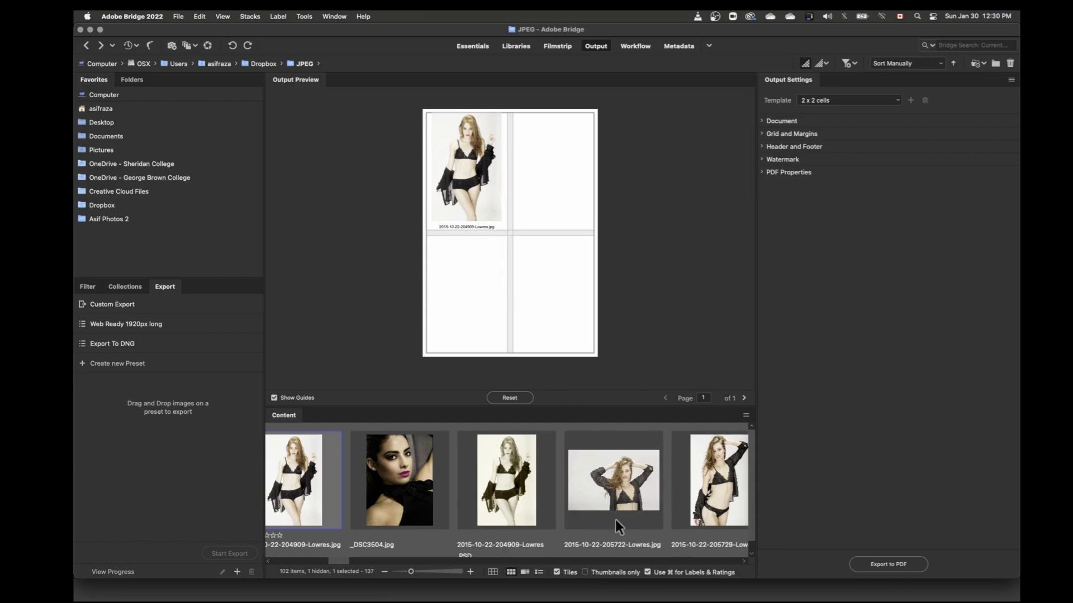
pyautogui.click(574, 561)
pyautogui.click(573, 561)
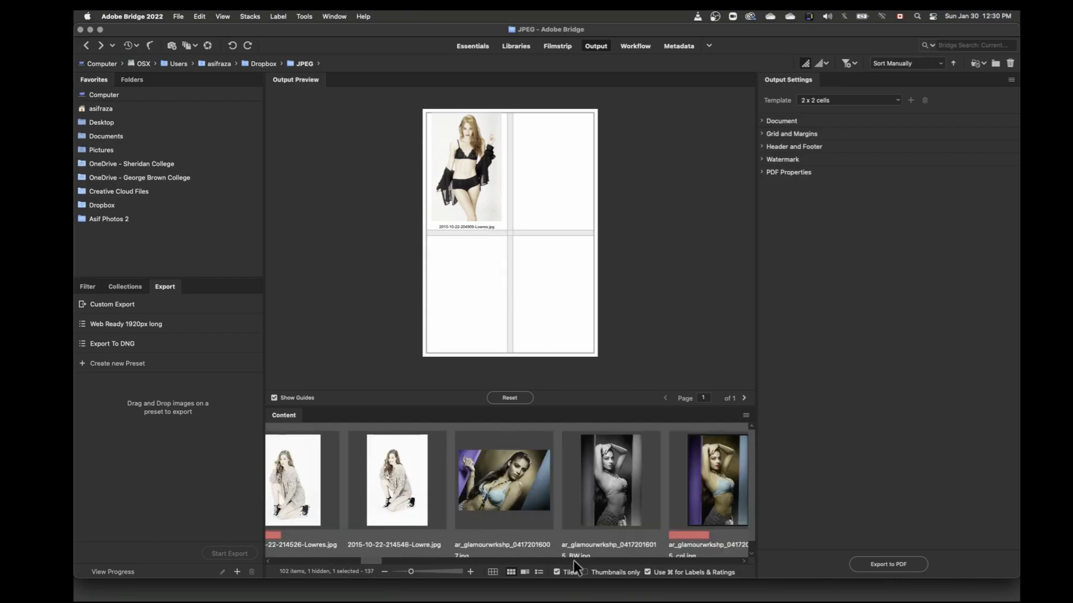
pyautogui.click(574, 561)
pyautogui.click(577, 559)
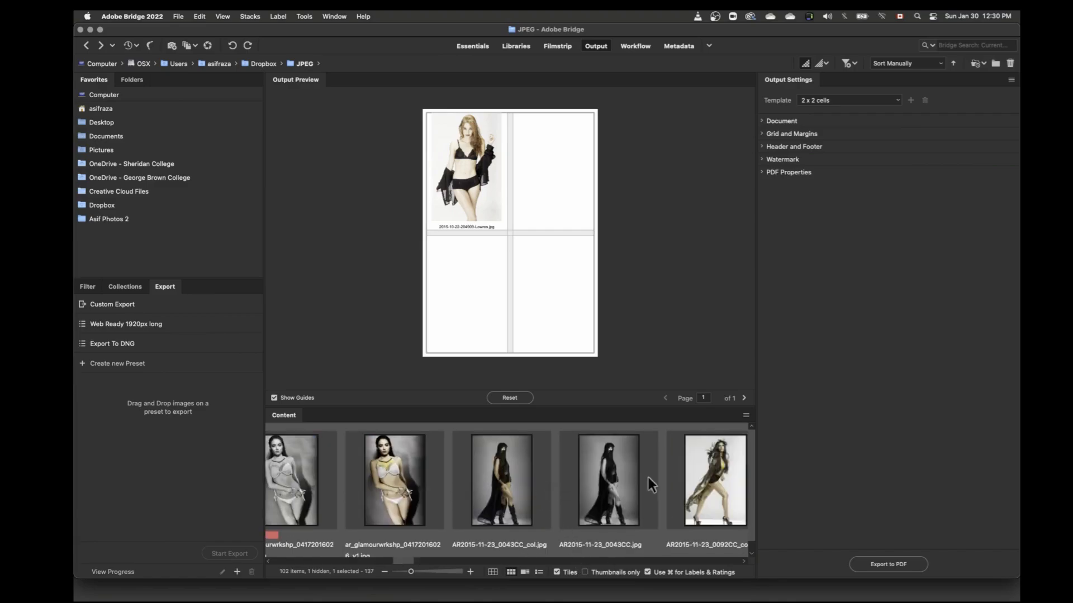
pyautogui.moveTo(717, 490); pyautogui.dragTo(564, 189)
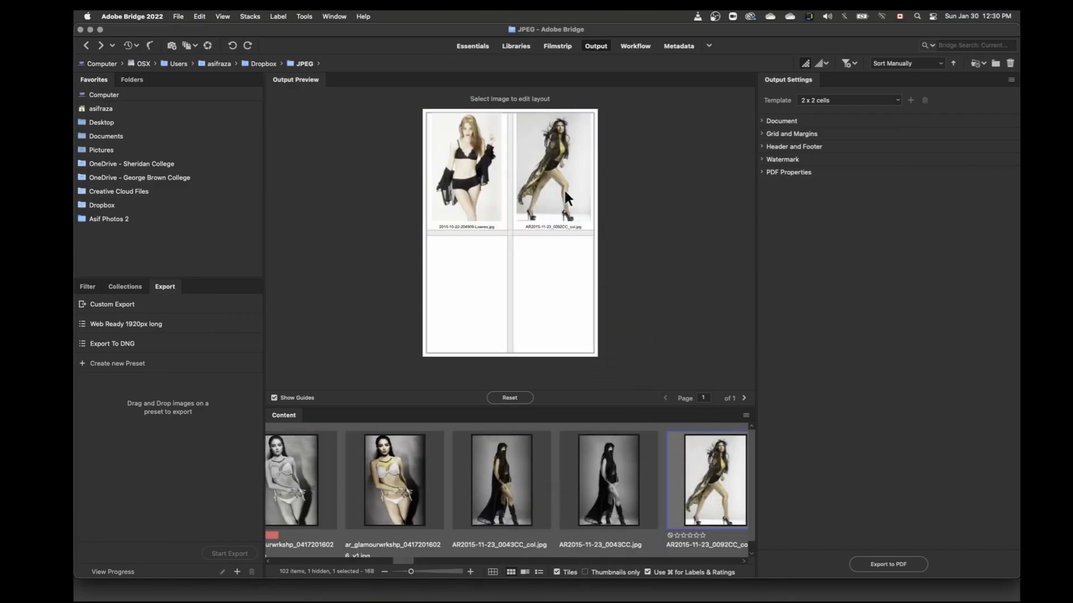
pyautogui.click(557, 559)
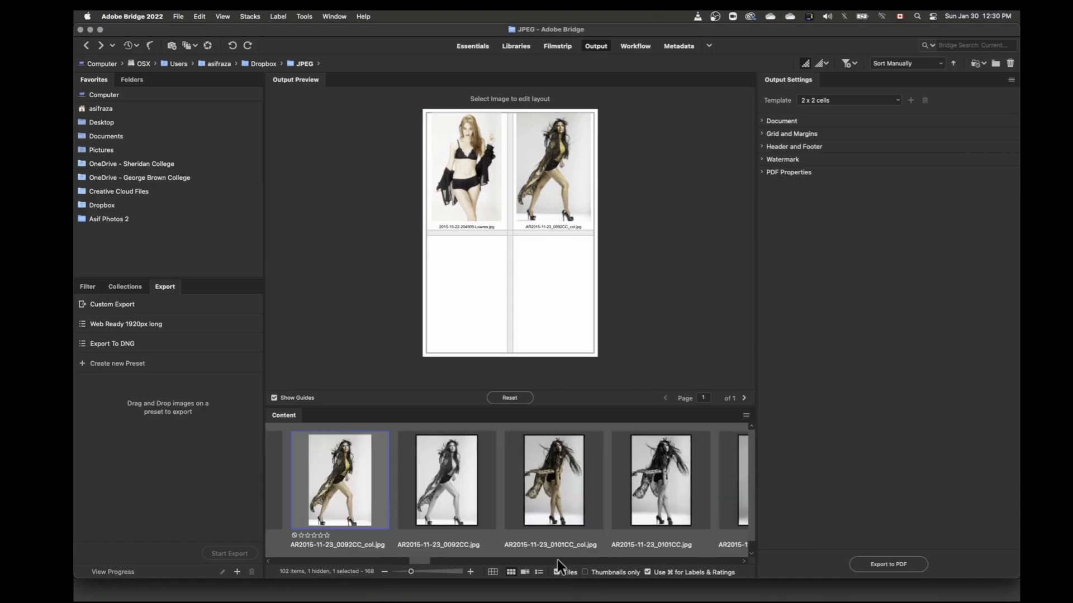
pyautogui.click(557, 558)
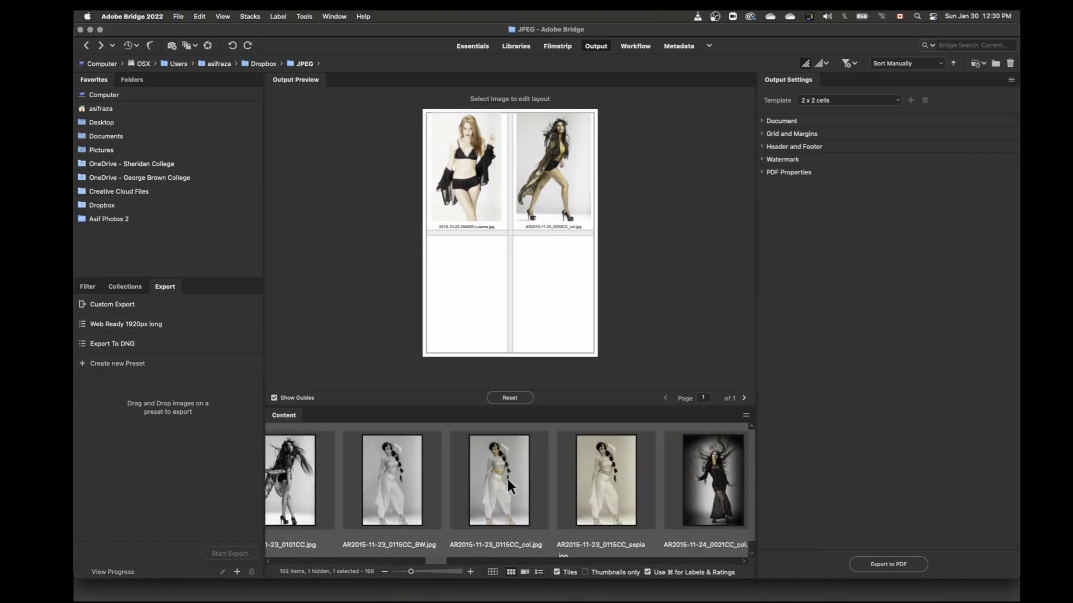
pyautogui.moveTo(718, 497); pyautogui.dragTo(564, 307)
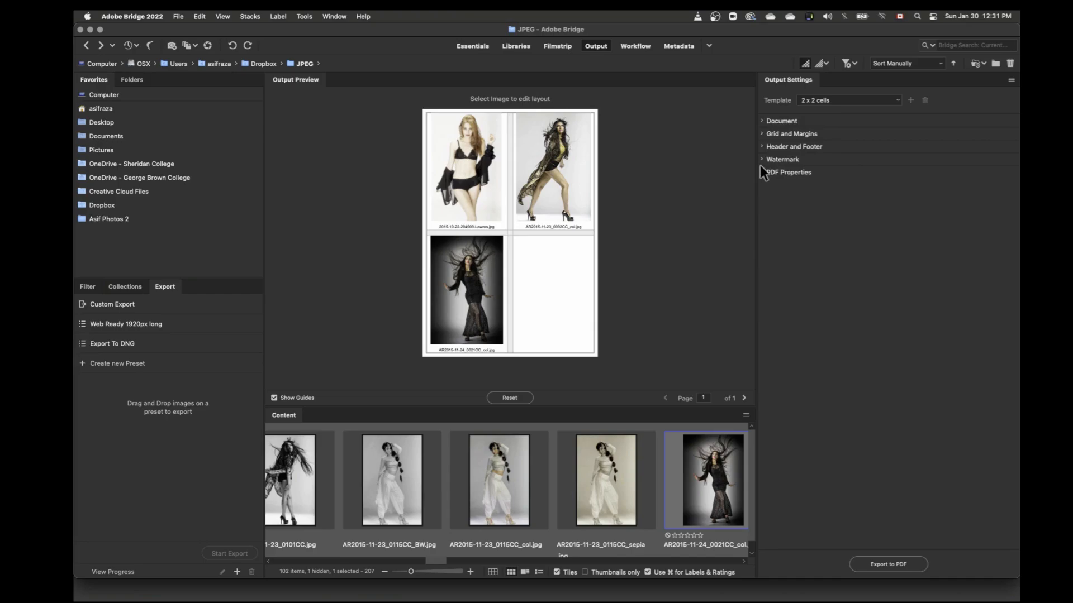
pyautogui.click(517, 398)
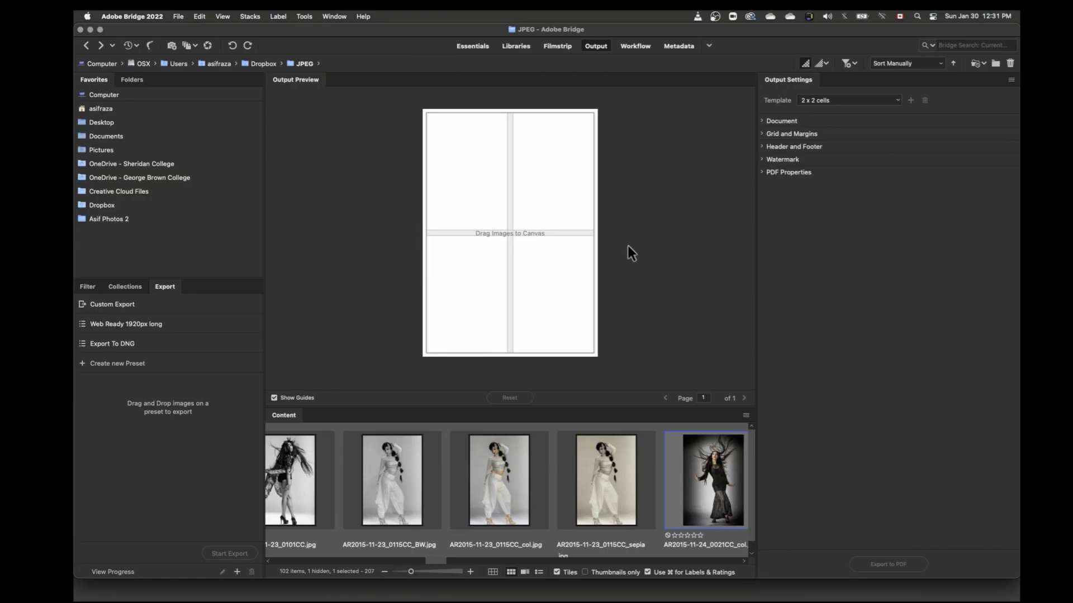
# Step: Switch to the Workflow workspace and show its list of workflow presets
pyautogui.click(635, 46)
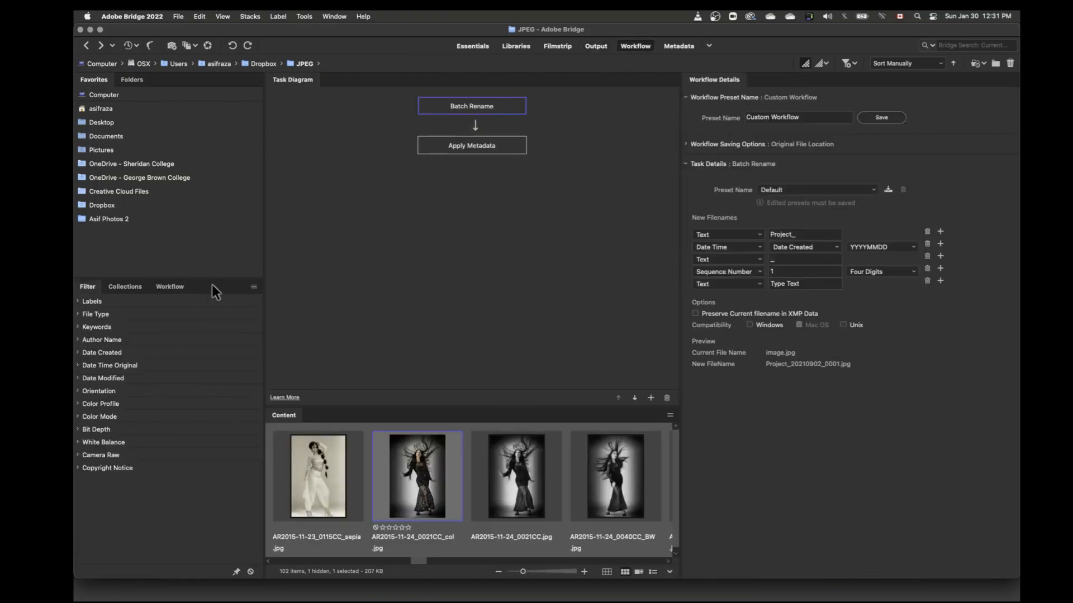
pyautogui.click(179, 287)
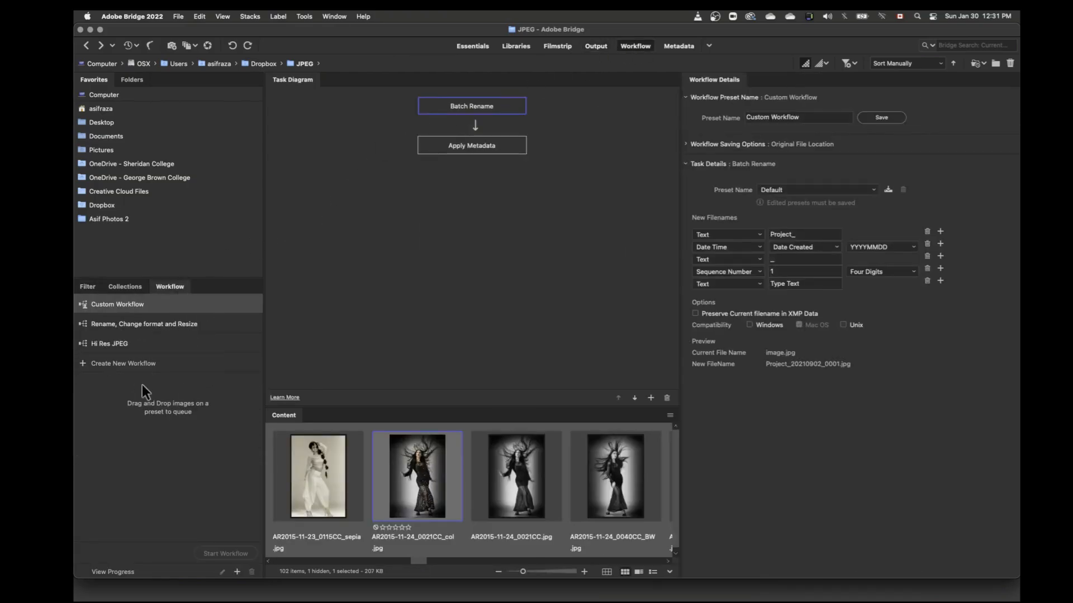
# Step: Switch to the Metadata workspace and look through the files' dates, sizes, types, labels and keywords
pyautogui.click(684, 45)
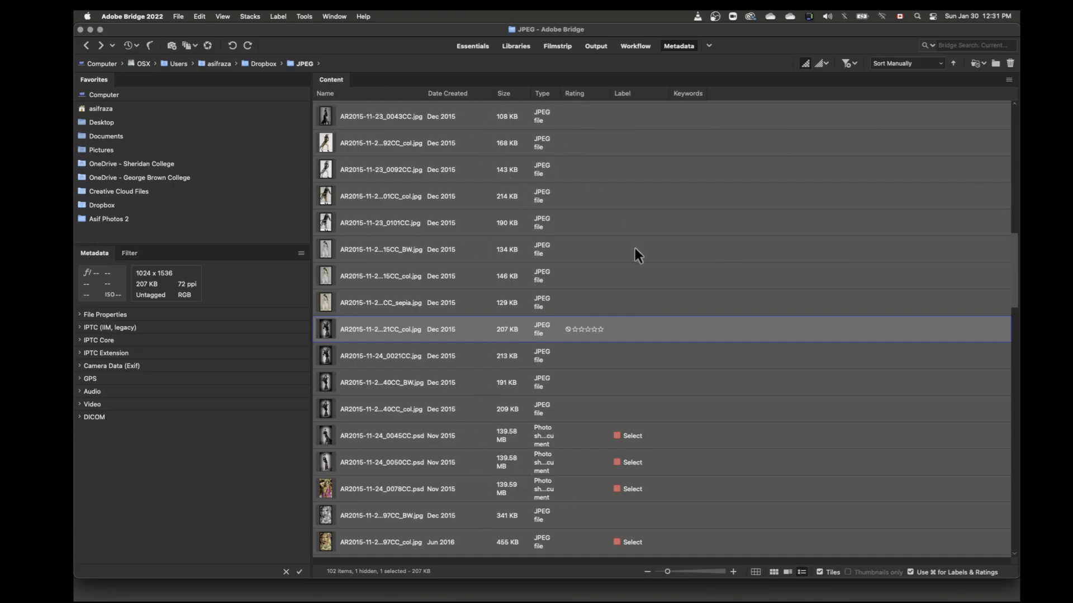
pyautogui.scroll(-10, 634, 251)
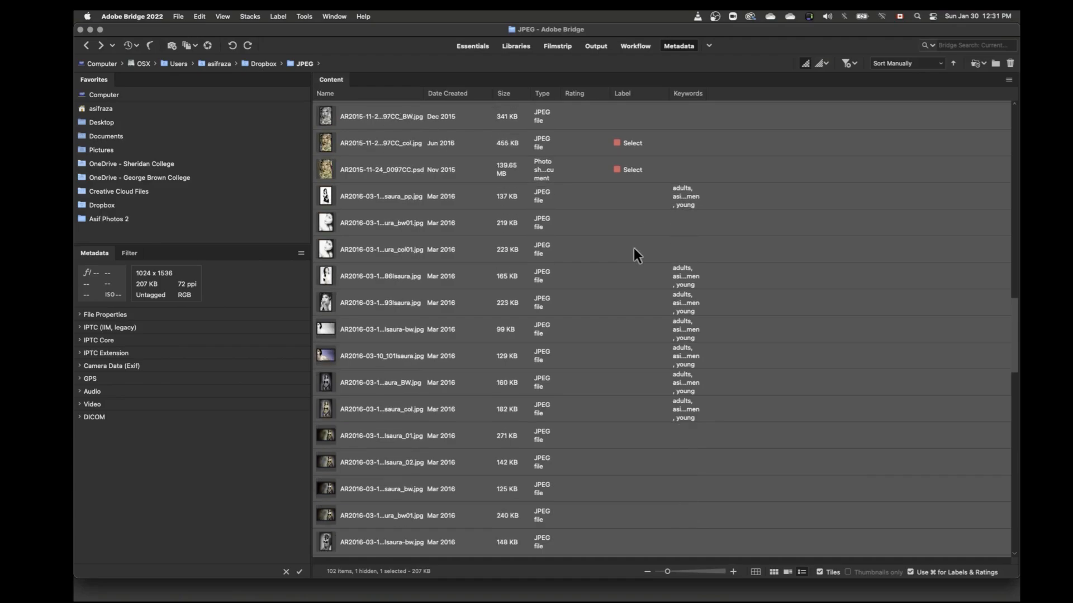
pyautogui.scroll(3, 635, 251)
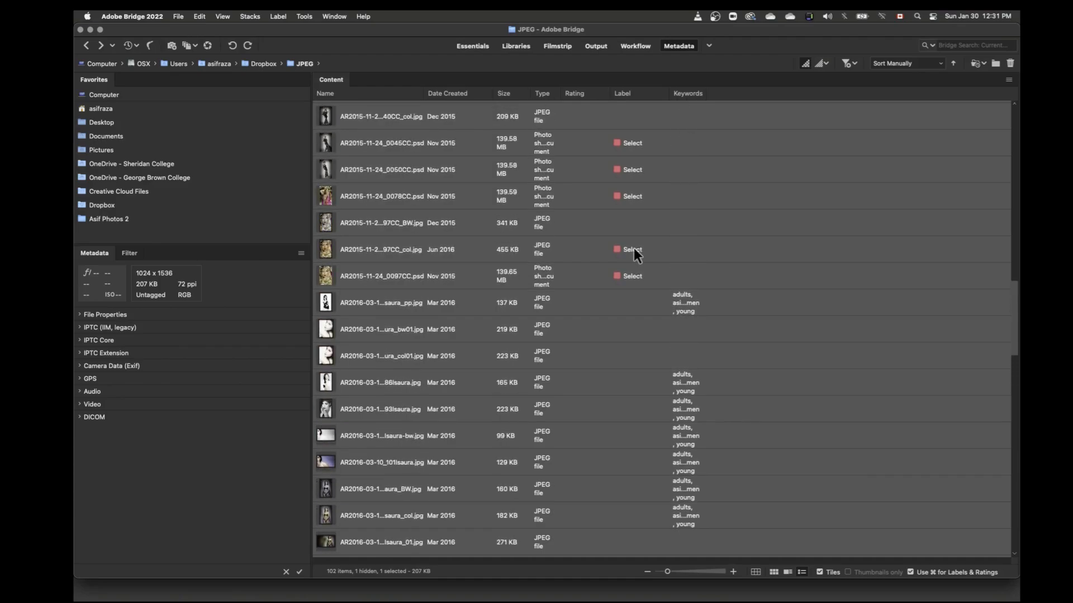
pyautogui.scroll(3, 634, 248)
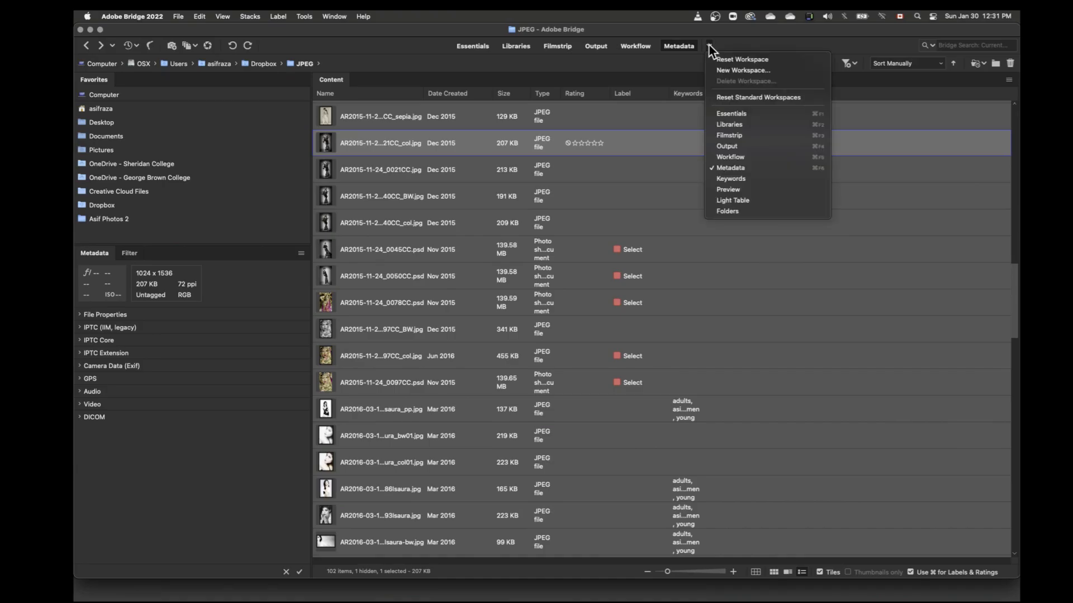
# Step: Switch to the Keywords workspace and look through the detailed file listing
pyautogui.click(717, 178)
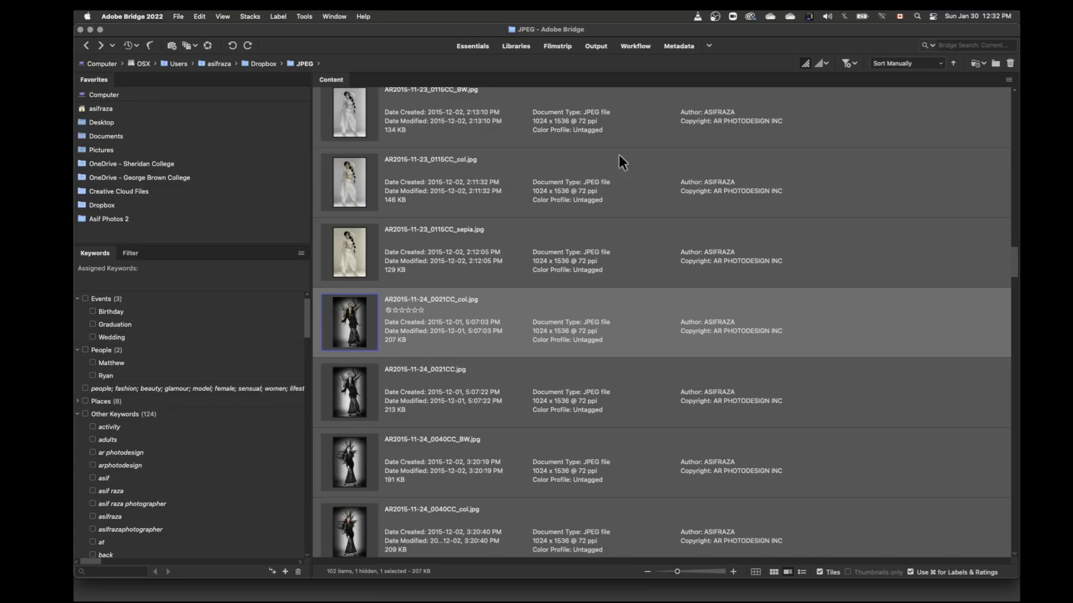
pyautogui.scroll(-1, 703, 359)
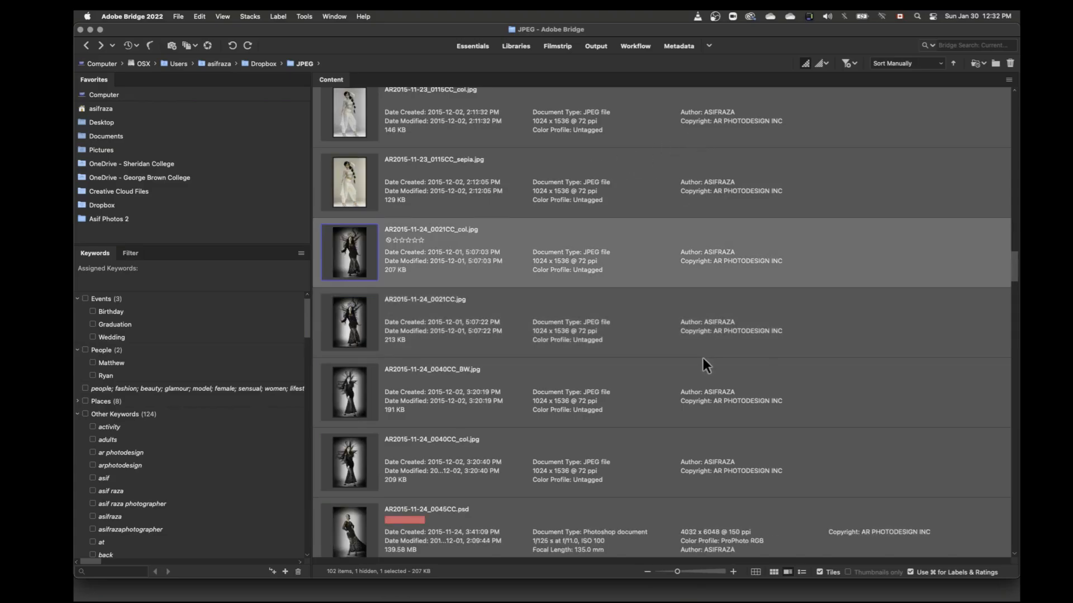
# Step: Look further through the detailed file listing, and switch to the Preview workspace to view AR2015-11-24_0021CC_col.jpg enlarged
pyautogui.scroll(-7, 703, 359)
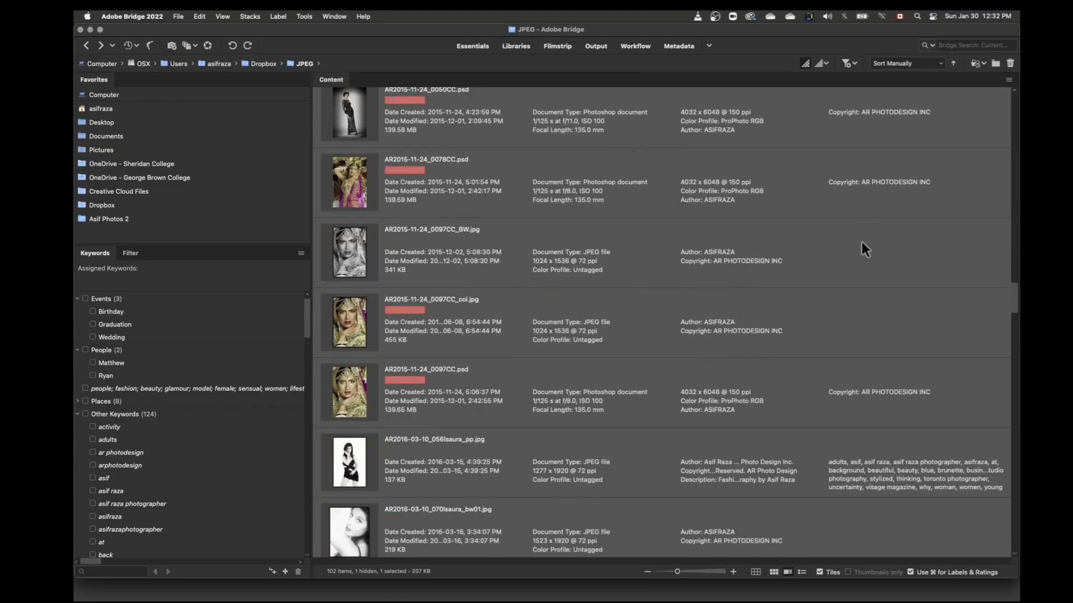
pyautogui.click(709, 46)
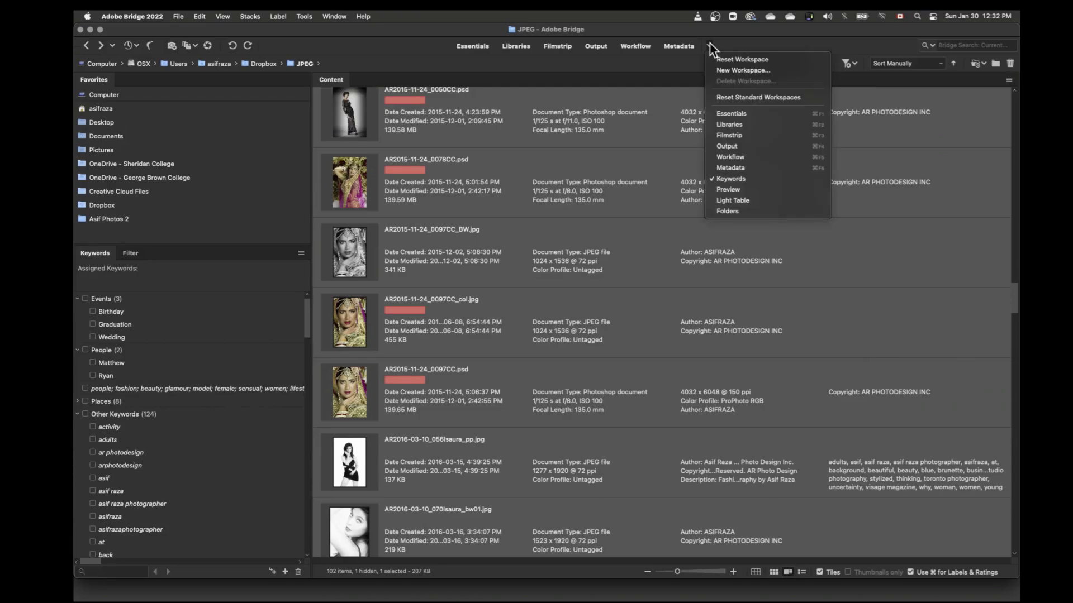
pyautogui.click(732, 189)
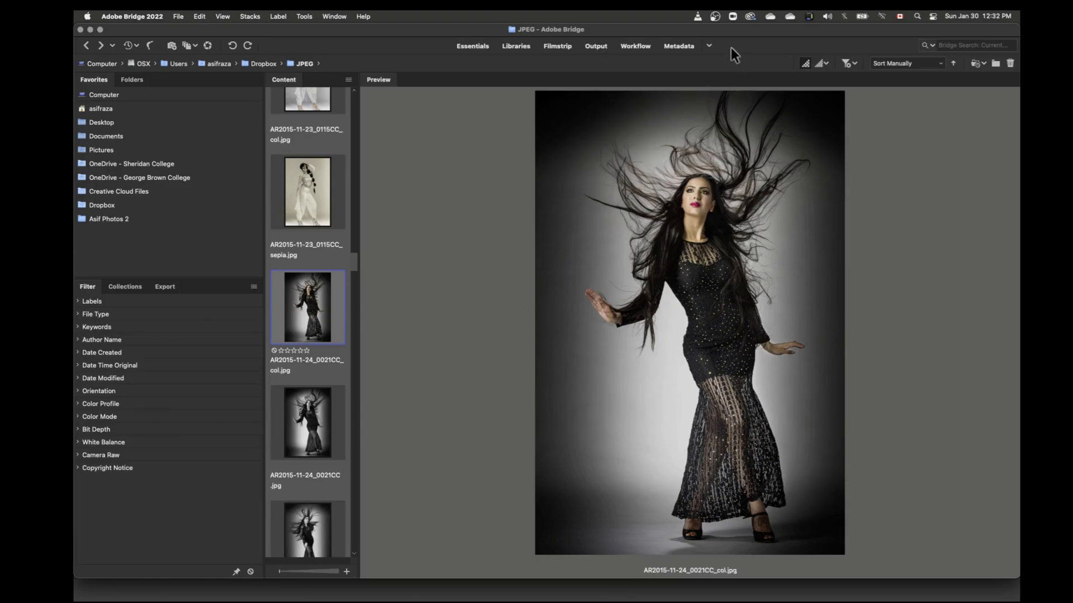
# Step: Switch to the Essentials workspace, inspect the face in the previewed photo with the loupe, and close the loupe
pyautogui.click(468, 47)
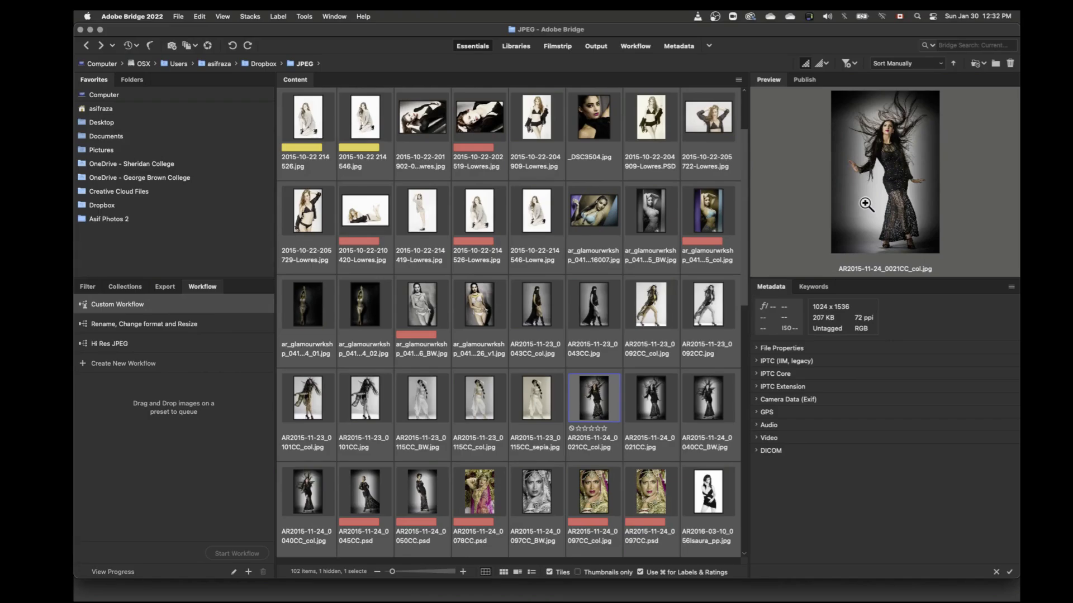
pyautogui.click(881, 144)
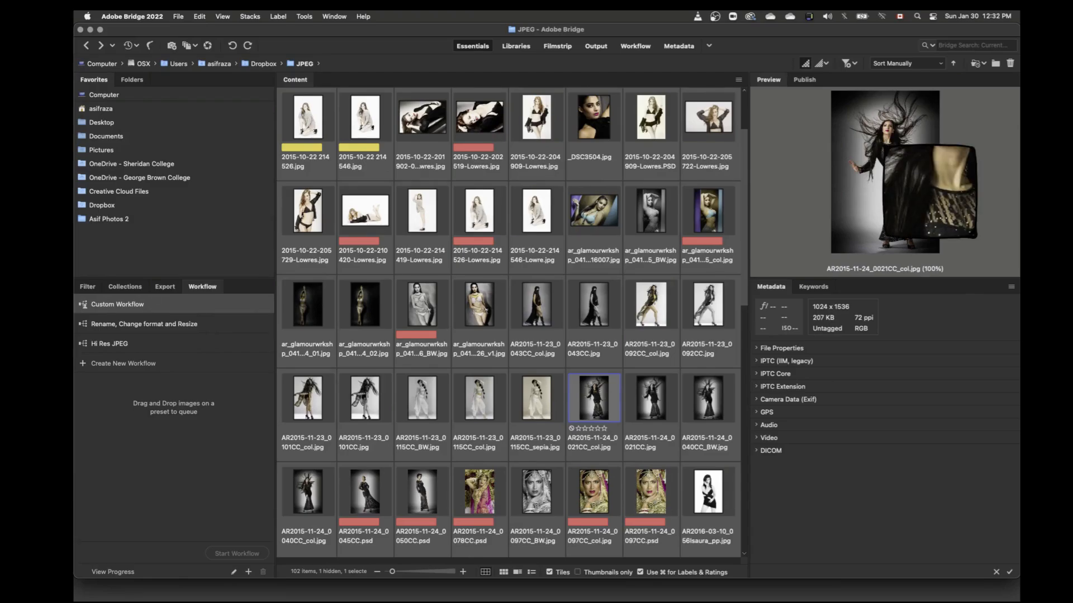
pyautogui.moveTo(881, 142); pyautogui.dragTo(917, 175)
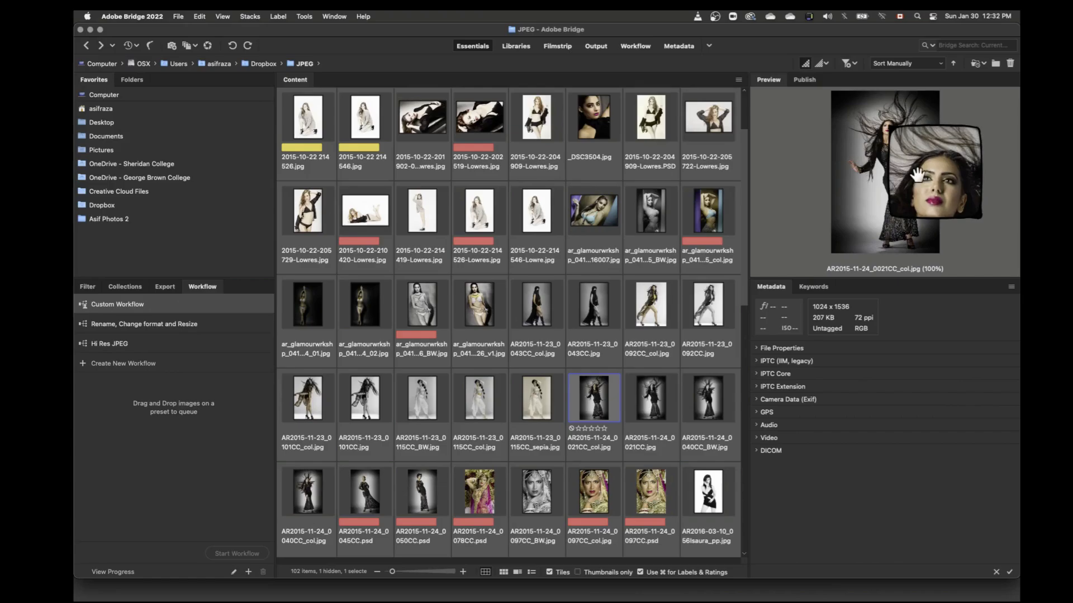
pyautogui.click(942, 169)
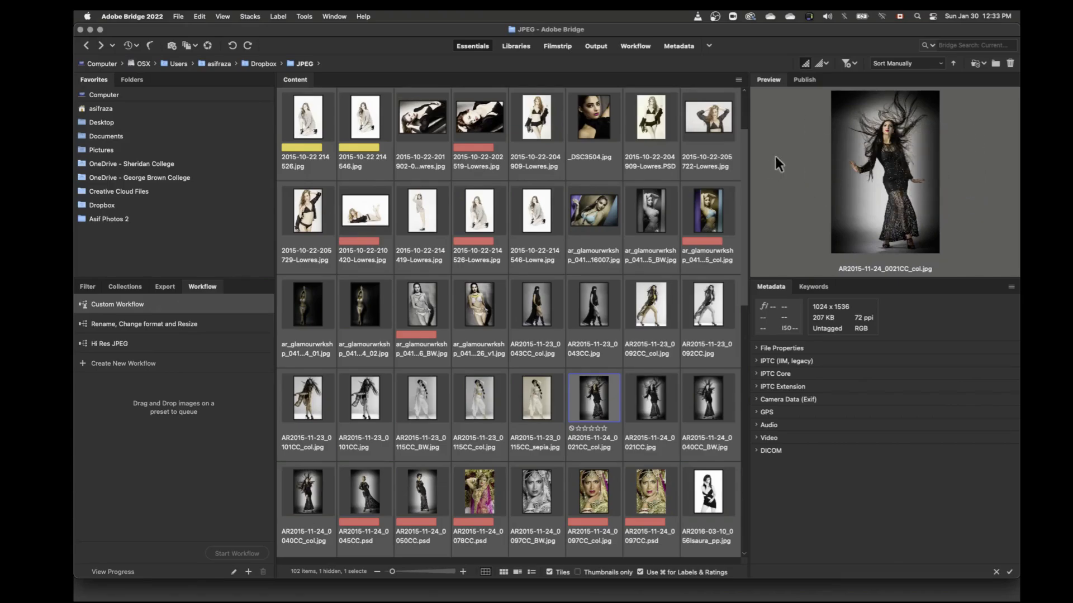
# Step: Return to the Preview workspace, magnify part of the large photo with the loupe, and close the loupe
pyautogui.click(709, 46)
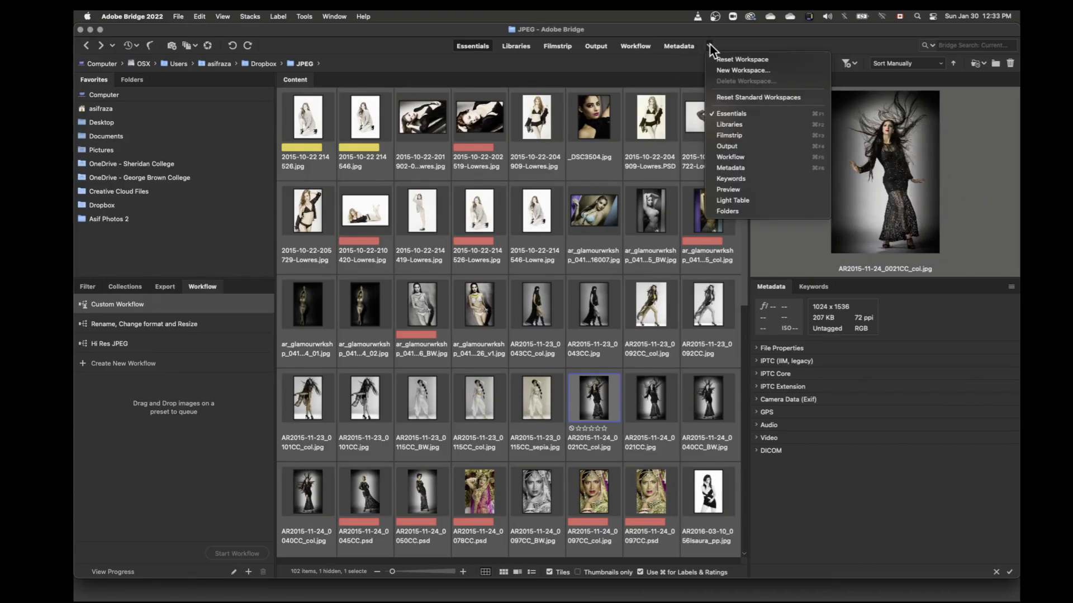
pyautogui.click(736, 189)
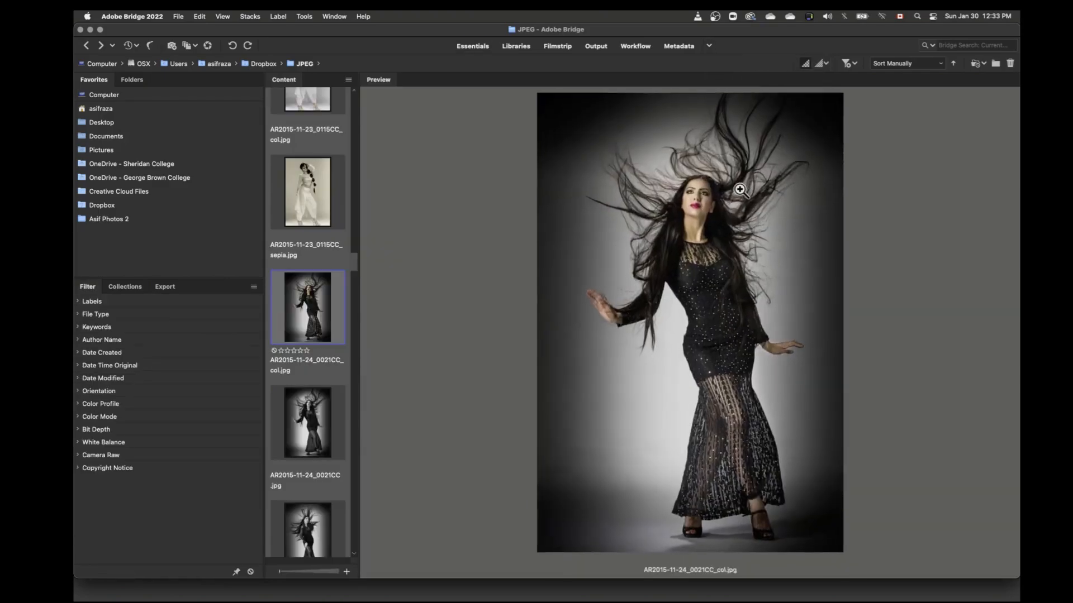
pyautogui.click(699, 201)
pyautogui.moveTo(701, 203); pyautogui.dragTo(663, 168)
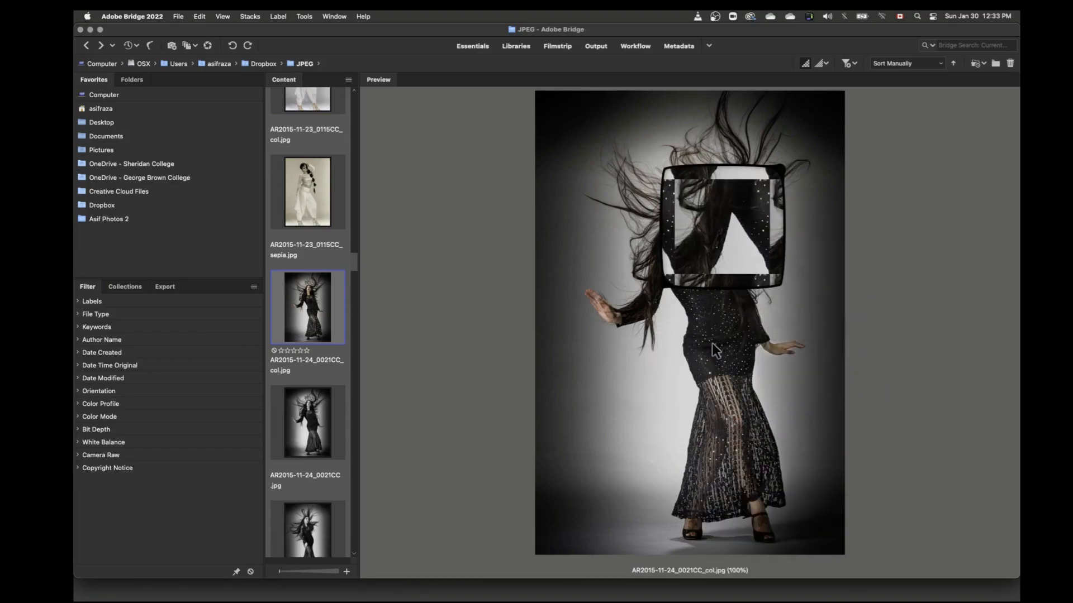
pyautogui.click(704, 243)
# Step: Switch to the Light Table workspace and look through all the thumbnails in the JPEG folder
pyautogui.click(710, 45)
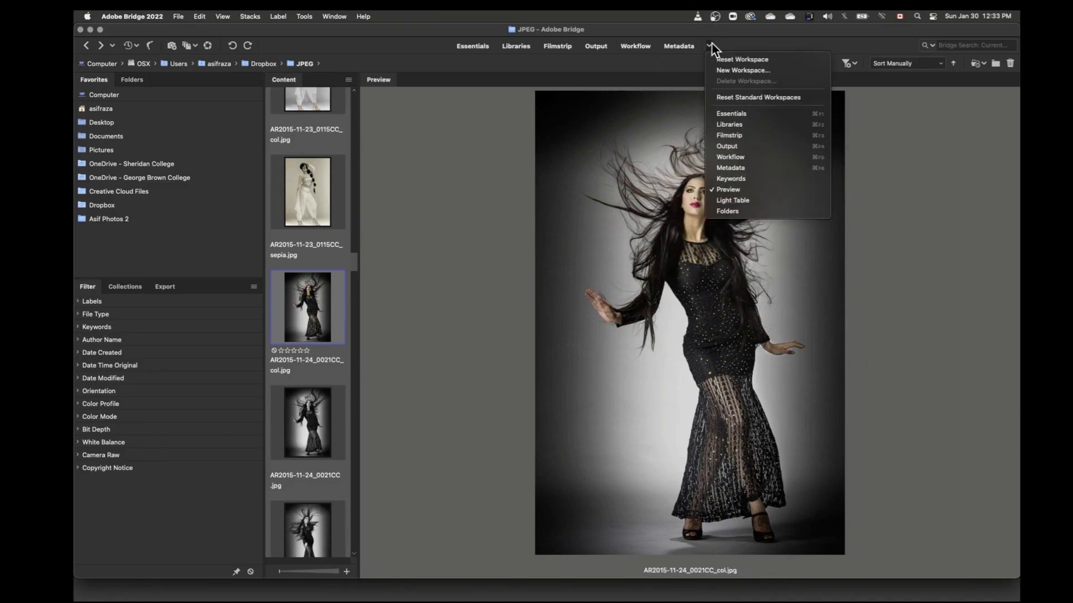
pyautogui.click(738, 200)
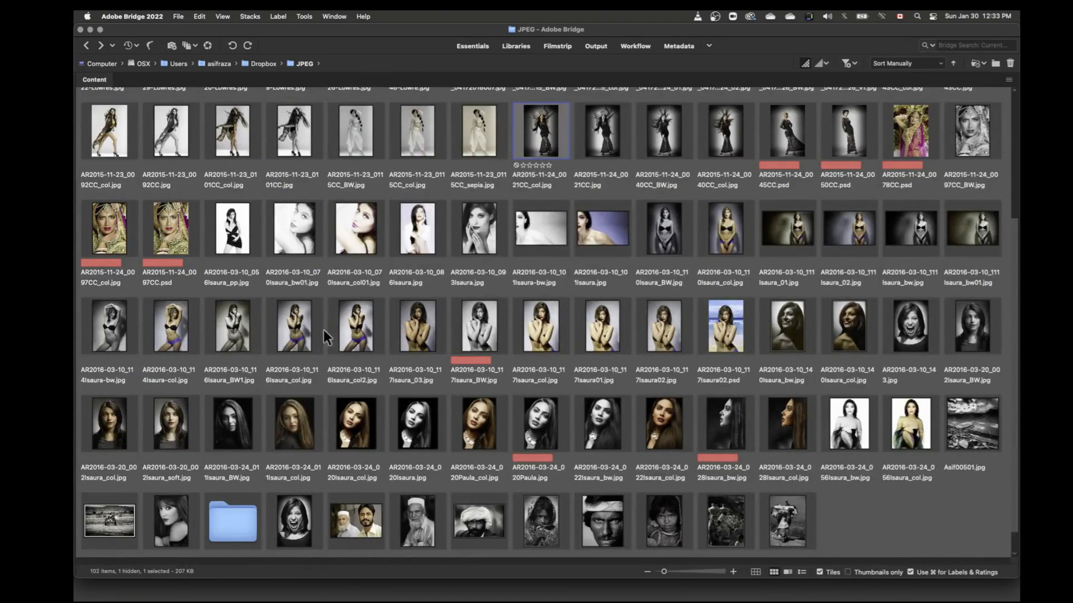
pyautogui.scroll(4, 468, 311)
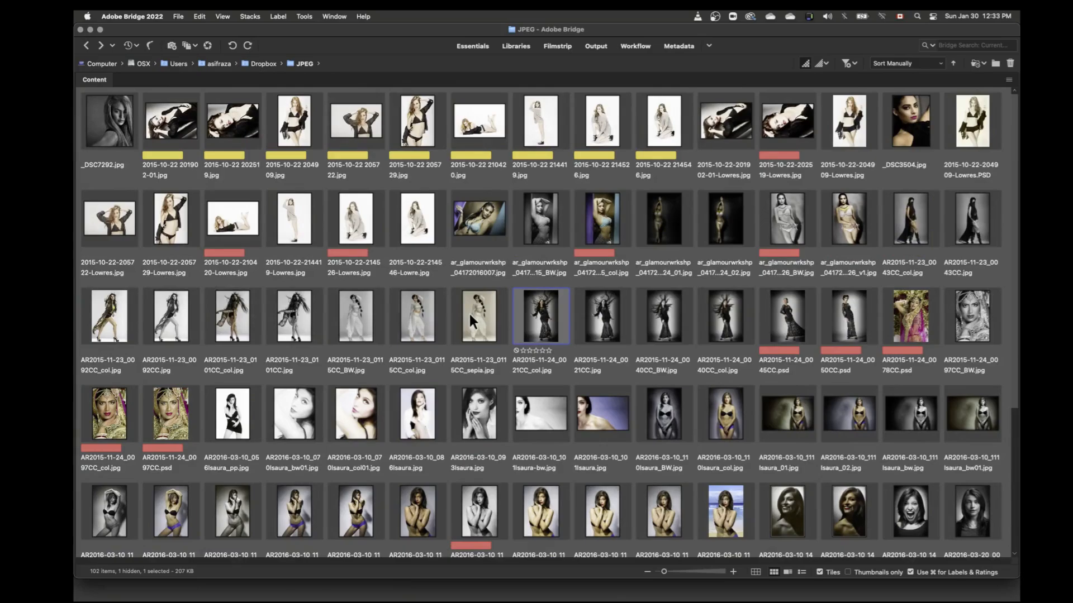
pyautogui.scroll(-5, 468, 310)
pyautogui.scroll(5, 469, 314)
# Step: Set the Content panel to Auto Layout and reduce the thumbnail size slightly to fit more images per row
pyautogui.click(1008, 80)
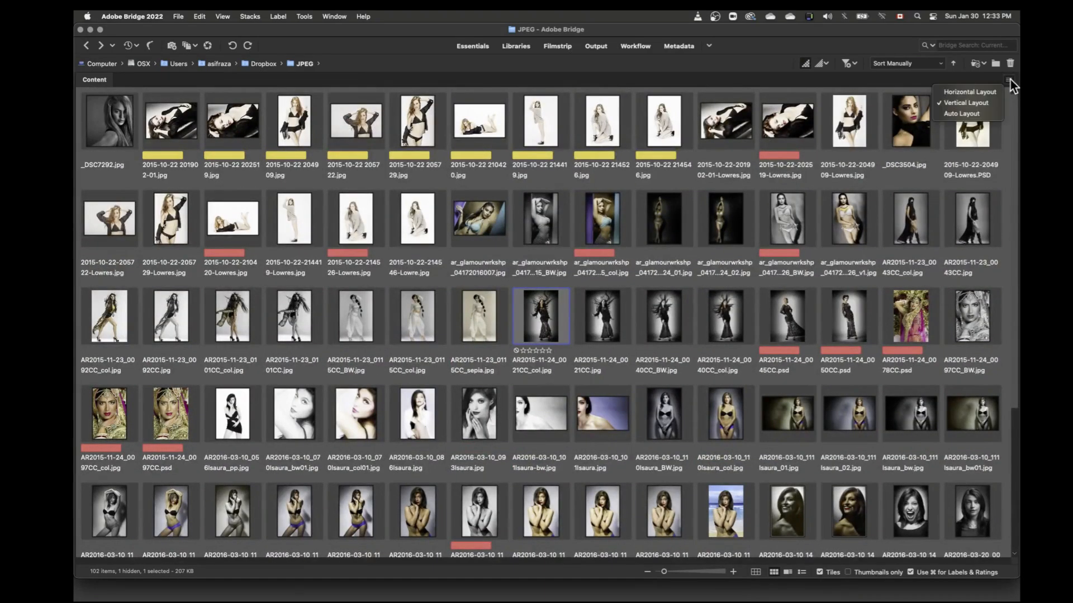
pyautogui.click(966, 114)
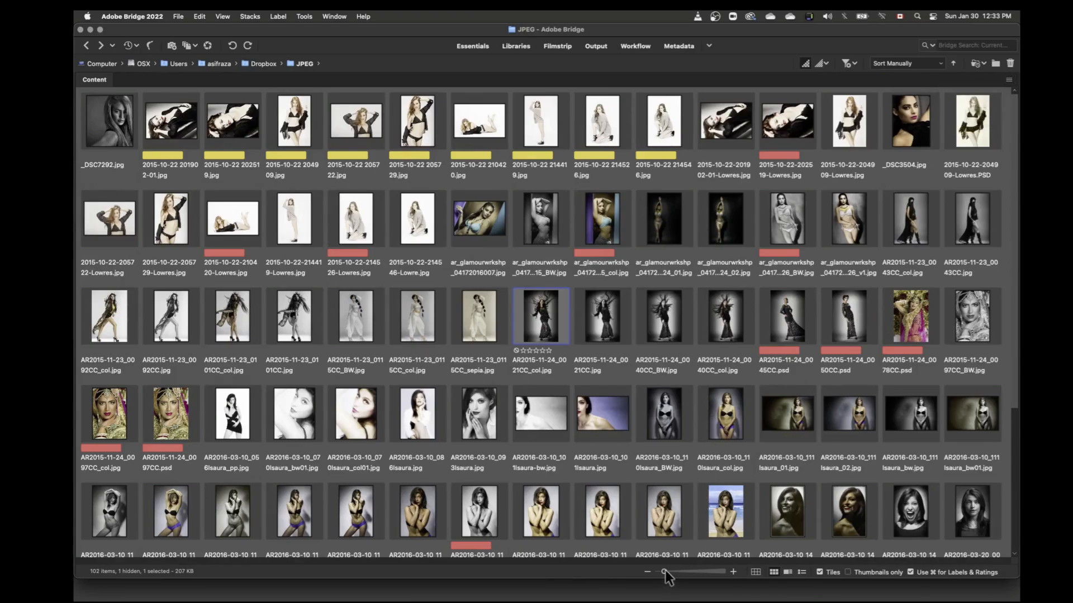
pyautogui.moveTo(665, 572)
pyautogui.mouseDown()
pyautogui.moveTo(677, 572)
pyautogui.moveTo(662, 571)
pyautogui.mouseUp()
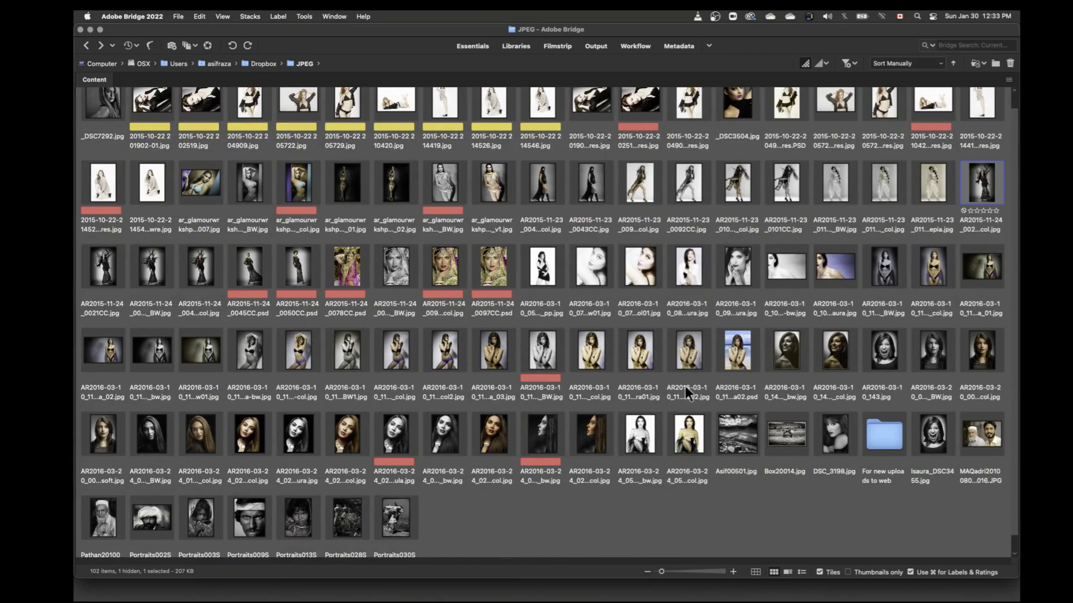
# Step: Switch to the Folders workspace and look through the folder tree above the Dropbox folder
pyautogui.click(709, 47)
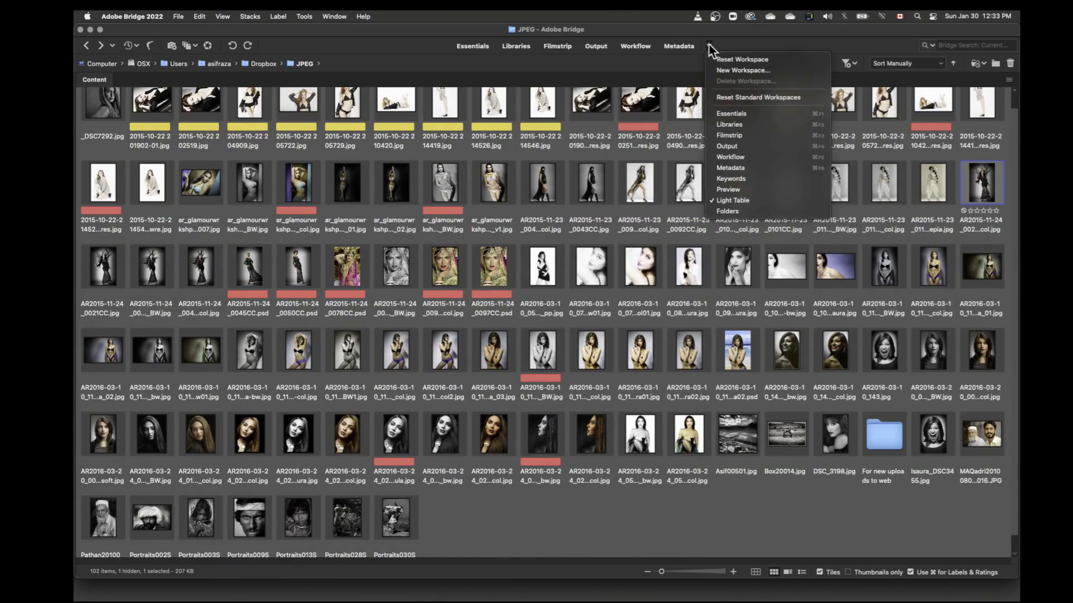
pyautogui.click(726, 211)
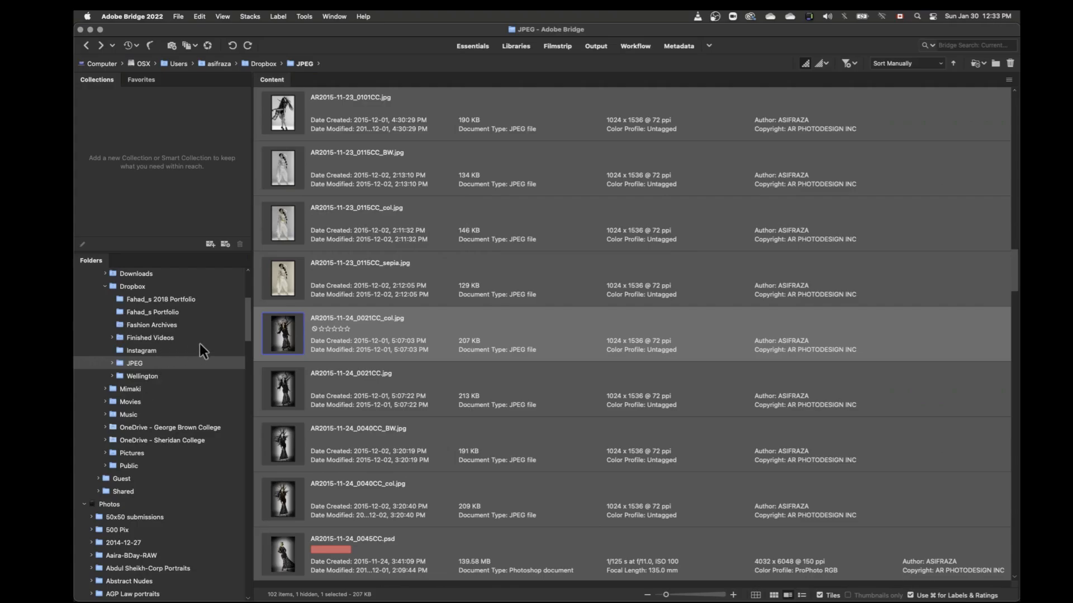
pyautogui.moveTo(247, 317); pyautogui.dragTo(247, 303)
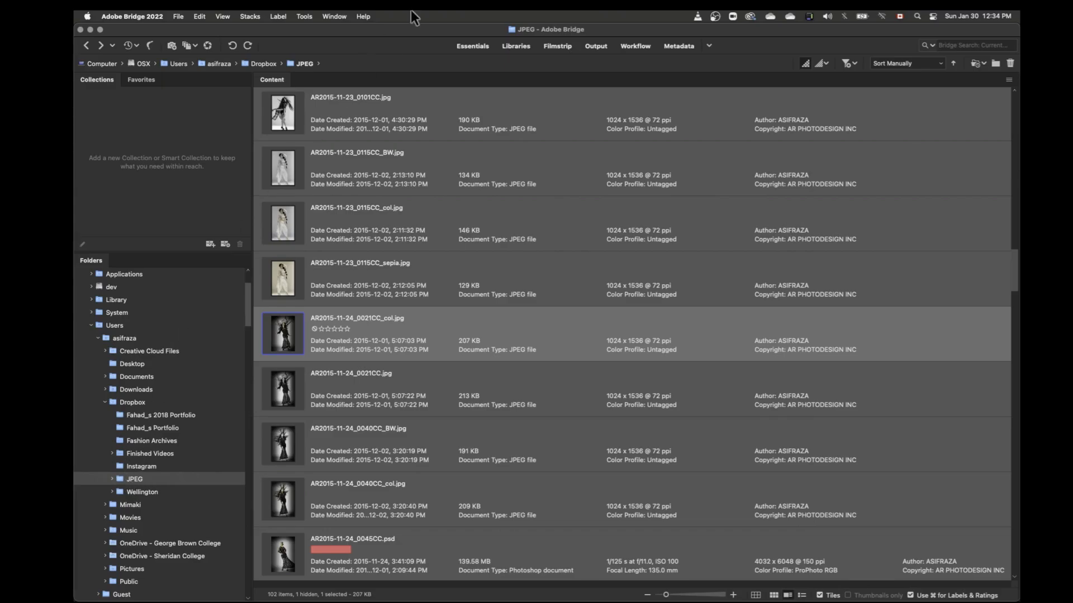
# Step: Return to the Essentials workspace and move the Filter panel into the group with Metadata and Keywords
pyautogui.click(710, 45)
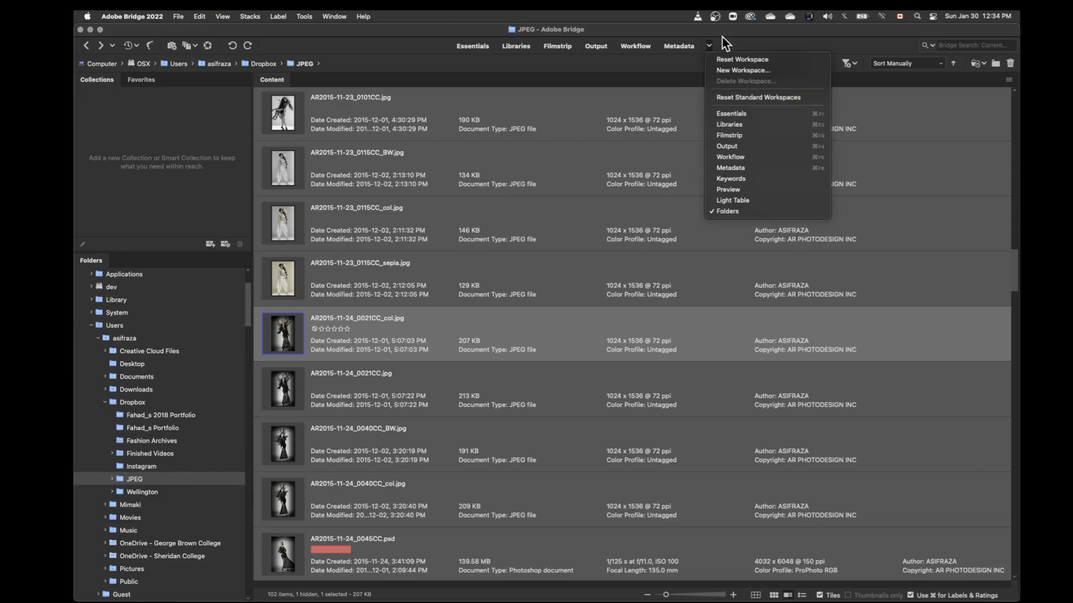
pyautogui.click(484, 48)
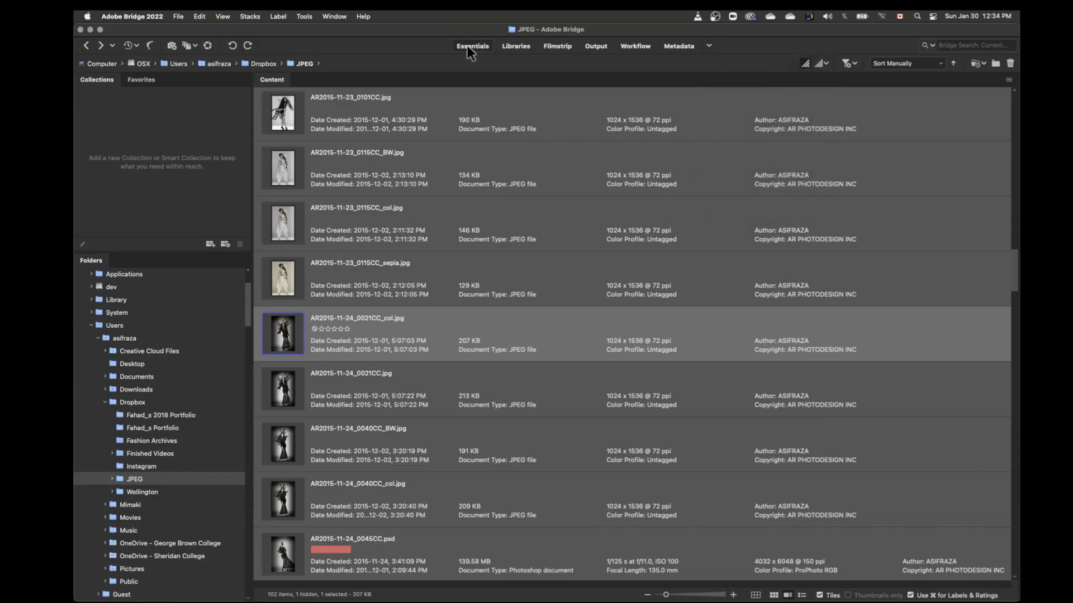
pyautogui.click(467, 46)
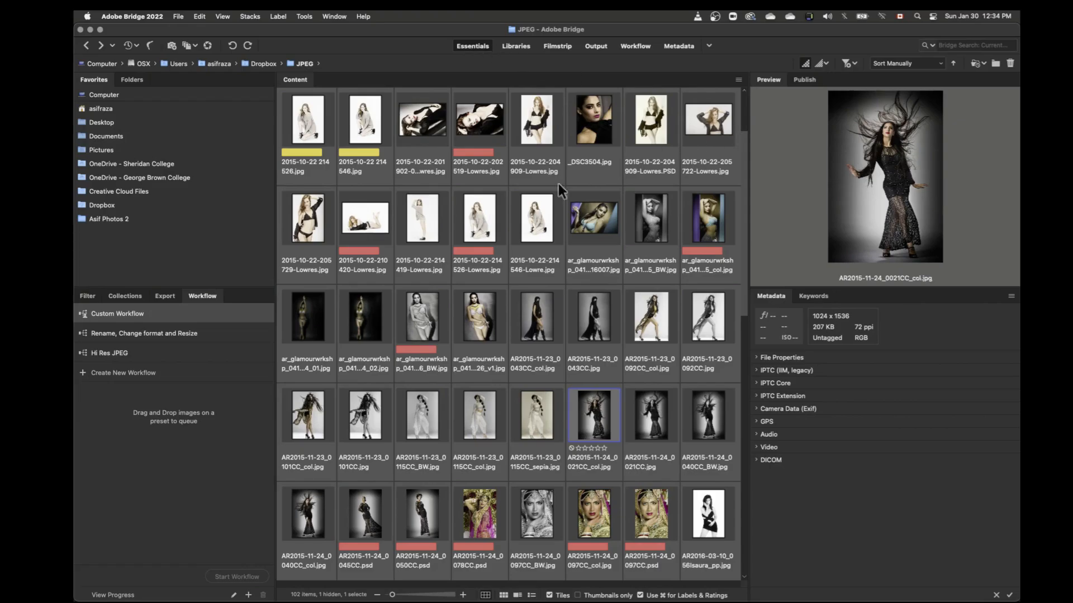
pyautogui.click(88, 296)
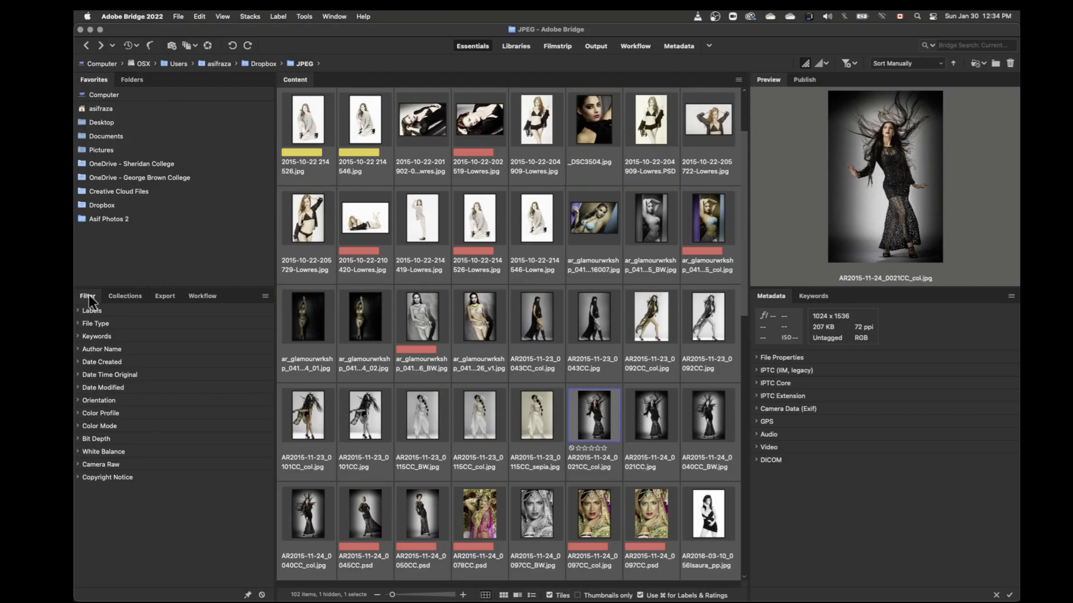
pyautogui.moveTo(88, 300); pyautogui.dragTo(877, 305)
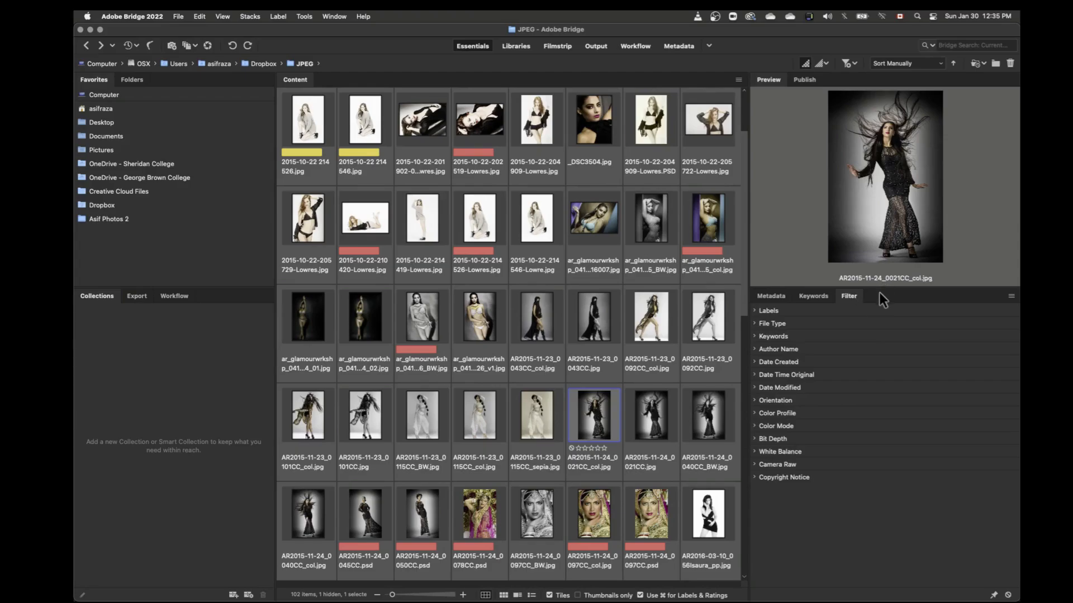
# Step: Try docking the Publish panel beside Content, return it beside Preview, and cancel moving the selected image to the Trash
pyautogui.click(804, 81)
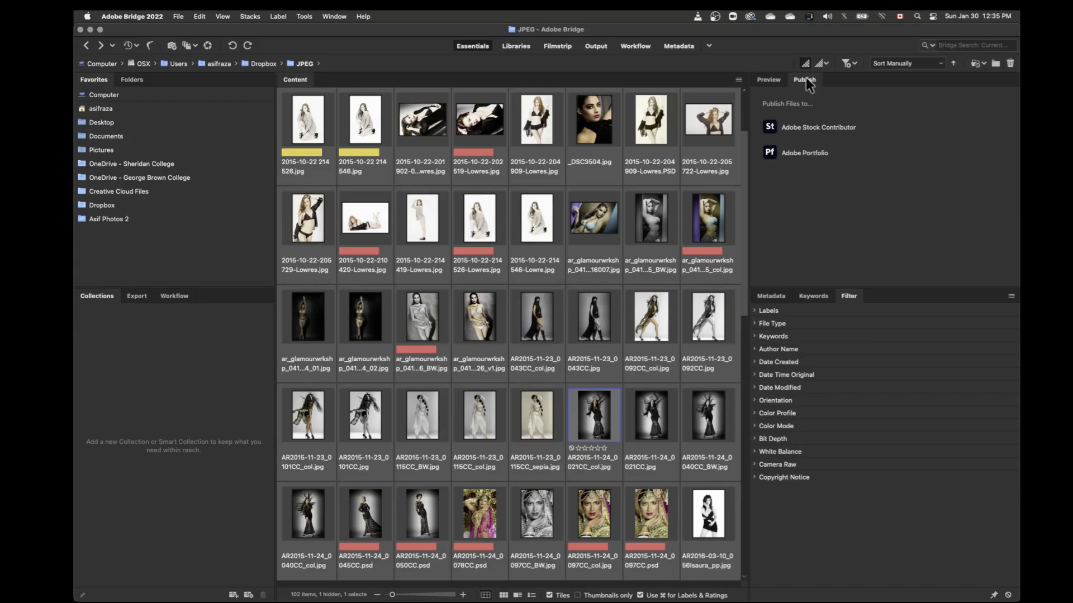
pyautogui.moveTo(804, 80); pyautogui.dragTo(659, 85)
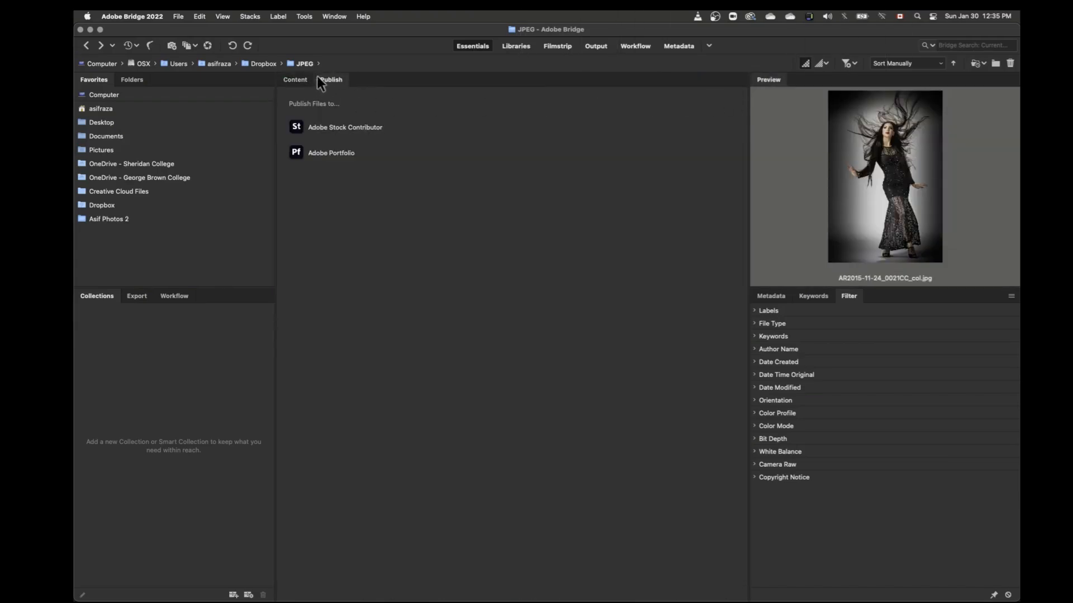
pyautogui.click(292, 79)
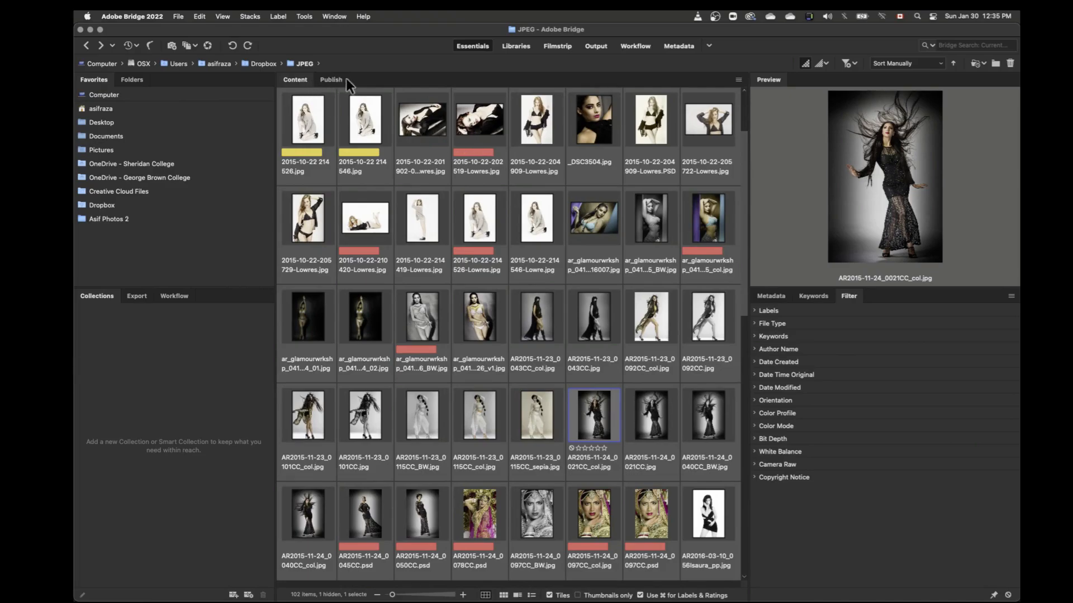
pyautogui.moveTo(346, 79); pyautogui.dragTo(816, 86)
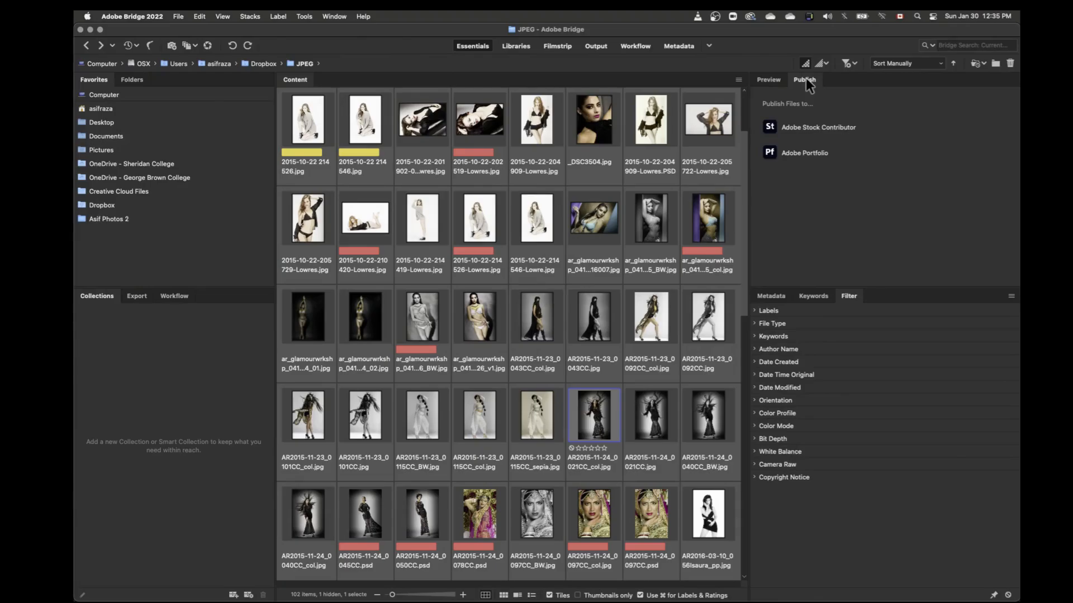
pyautogui.press('Delete')
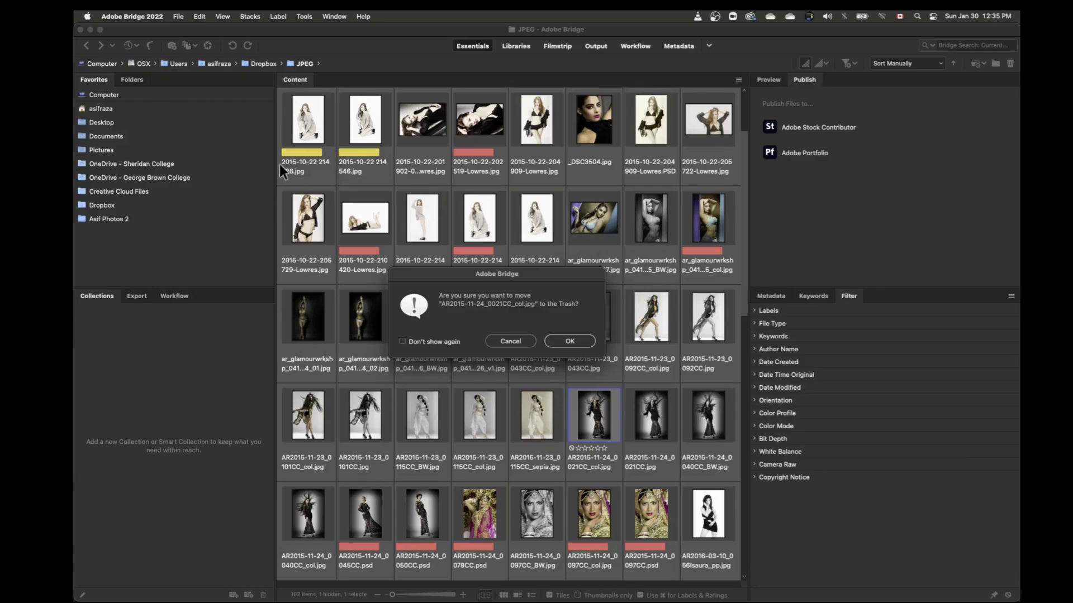
pyautogui.click(510, 341)
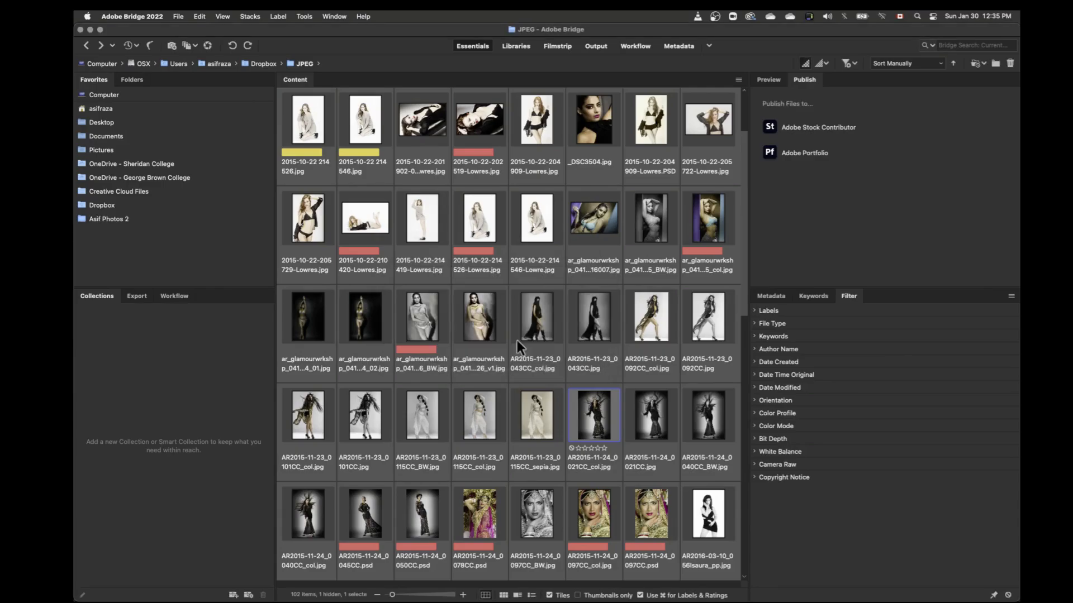
# Step: Move the Workflow panel into the group with Favorites and Folders, and bring Favorites back to the front
pyautogui.click(178, 297)
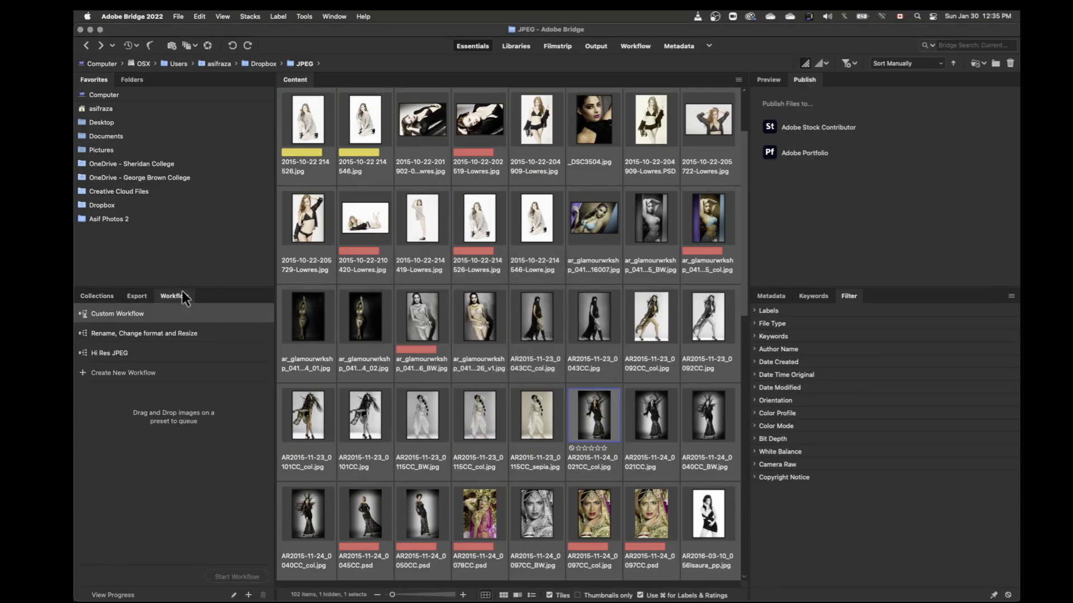
pyautogui.moveTo(178, 294); pyautogui.dragTo(175, 88)
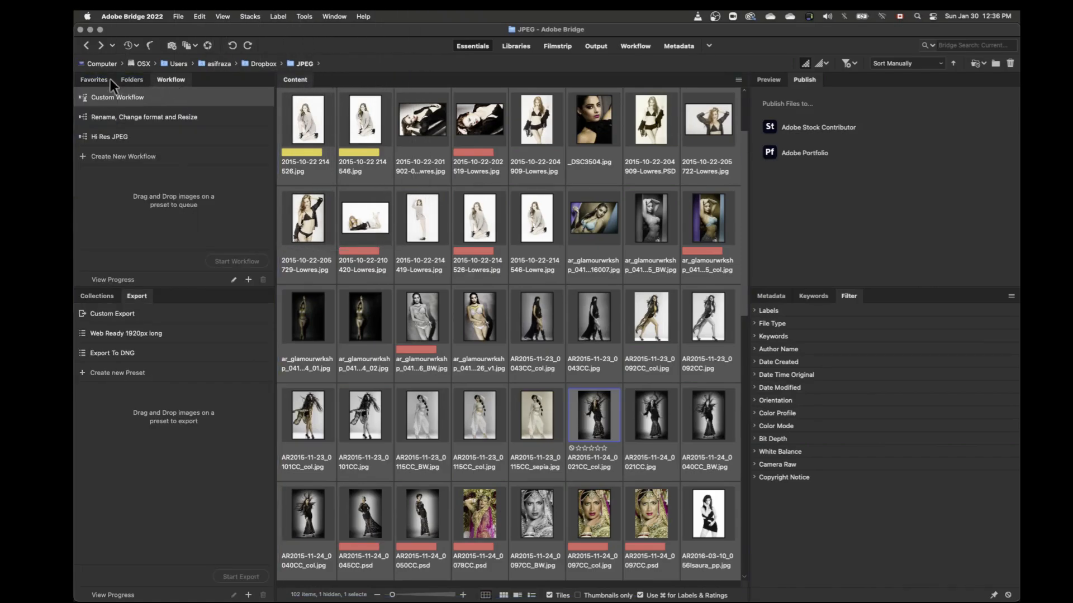
pyautogui.click(87, 78)
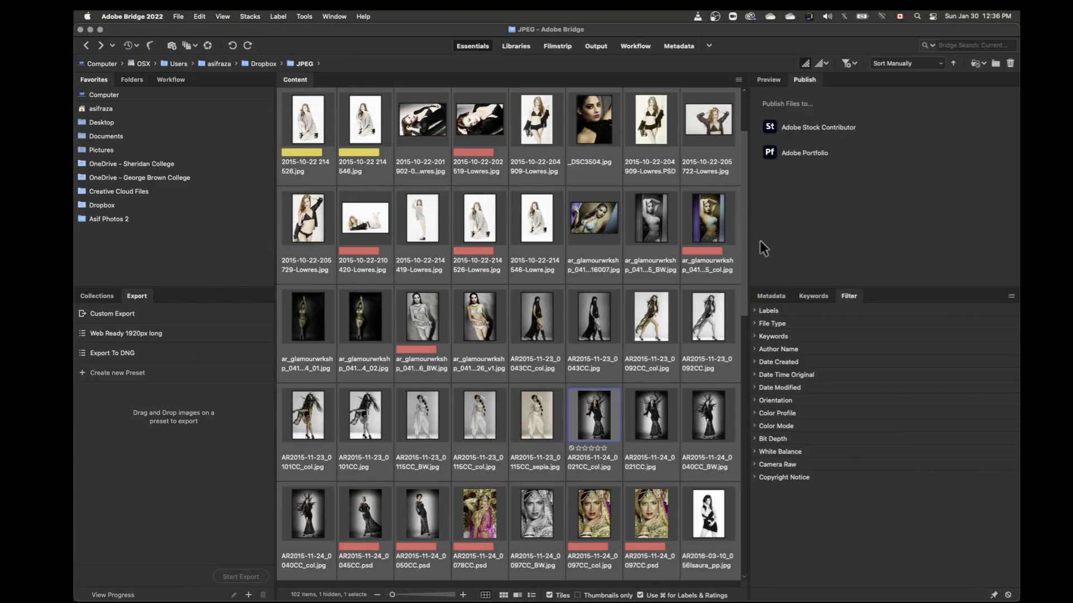
# Step: Move the Filter panel into the group with Collections and Export, and check the layout options of the Content panel
pyautogui.moveTo(851, 295); pyautogui.dragTo(217, 294)
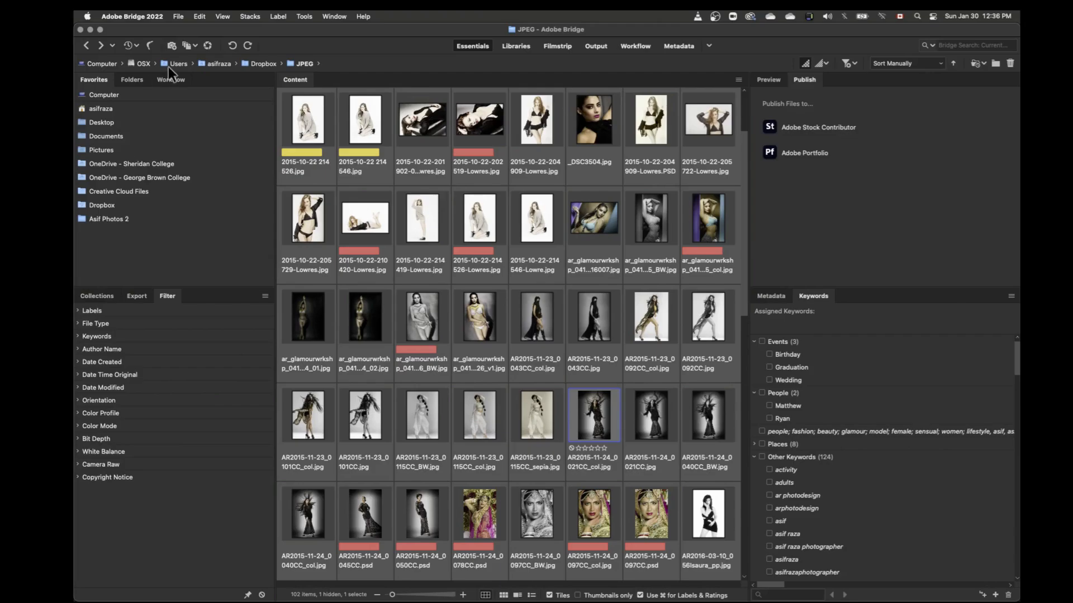
pyautogui.click(738, 80)
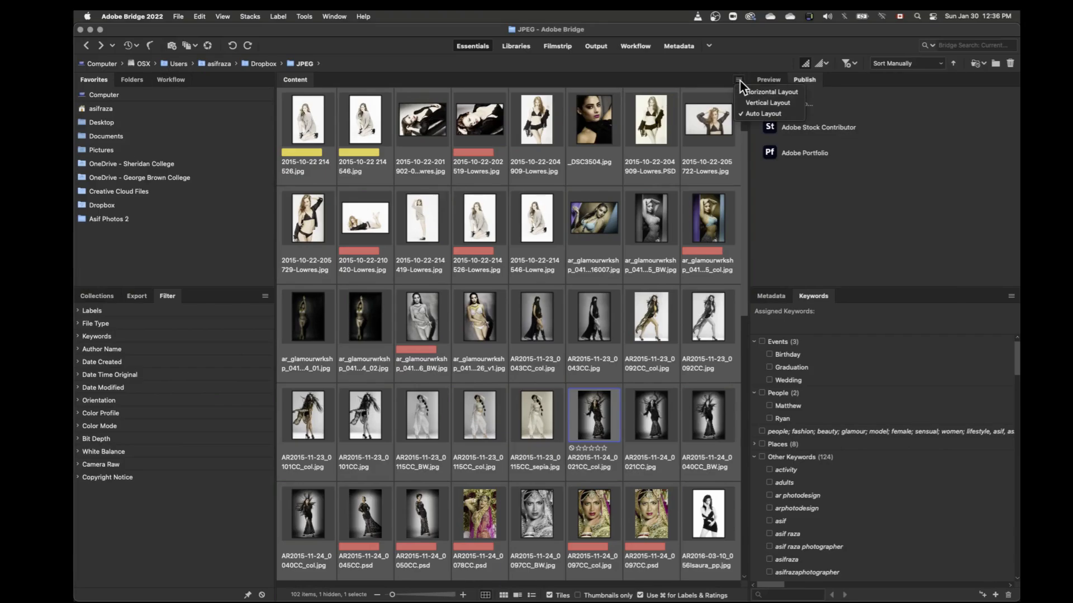
pyautogui.click(737, 30)
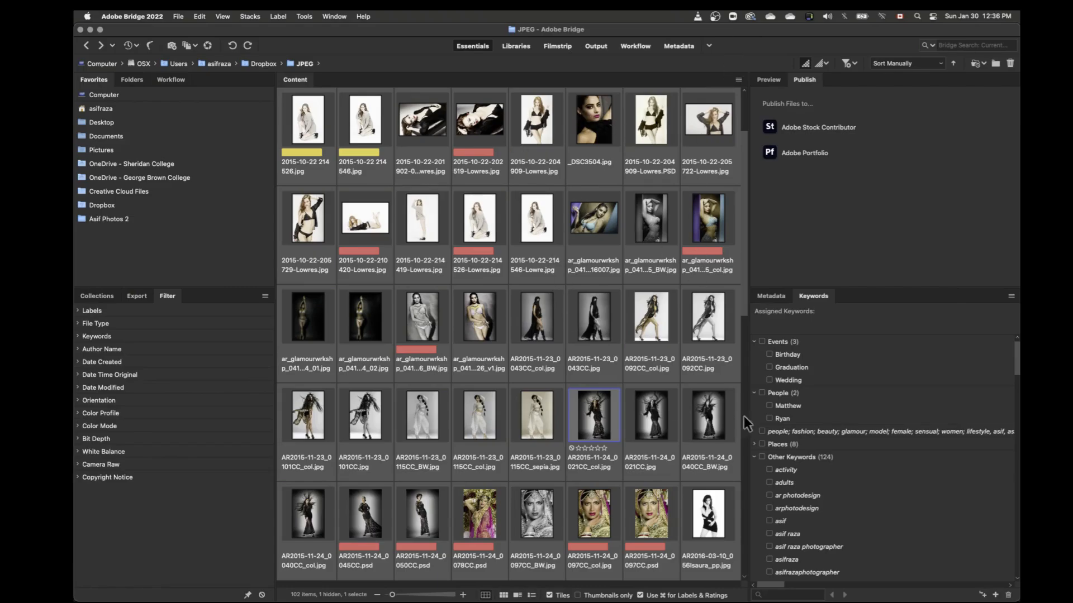
# Step: Collapse the Other Keywords, People and Events groups in the Keywords panel, and bring the Preview panel to the front
pyautogui.click(754, 457)
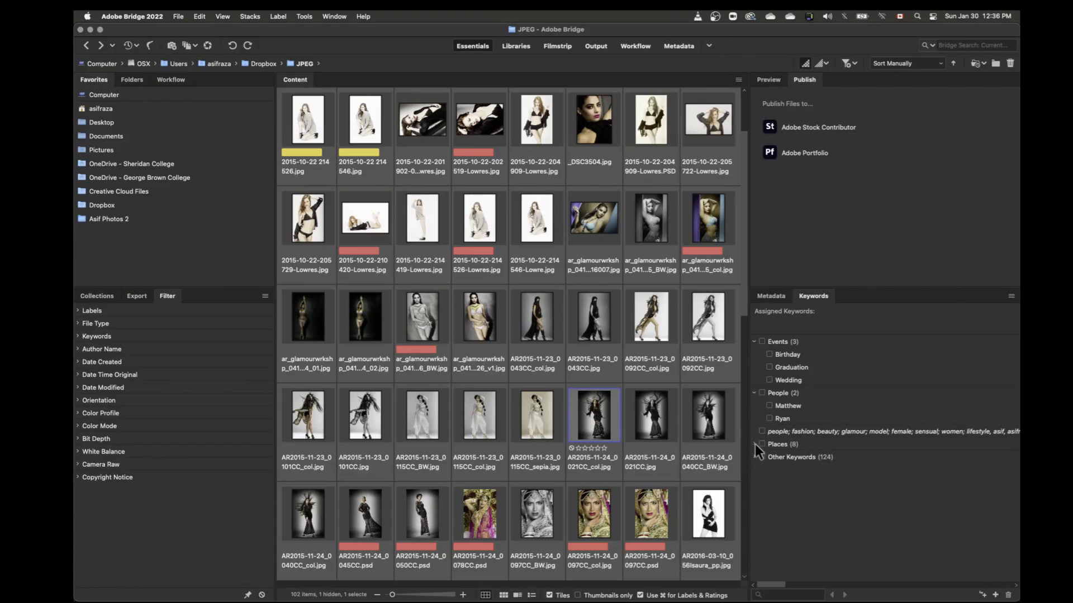
pyautogui.click(754, 394)
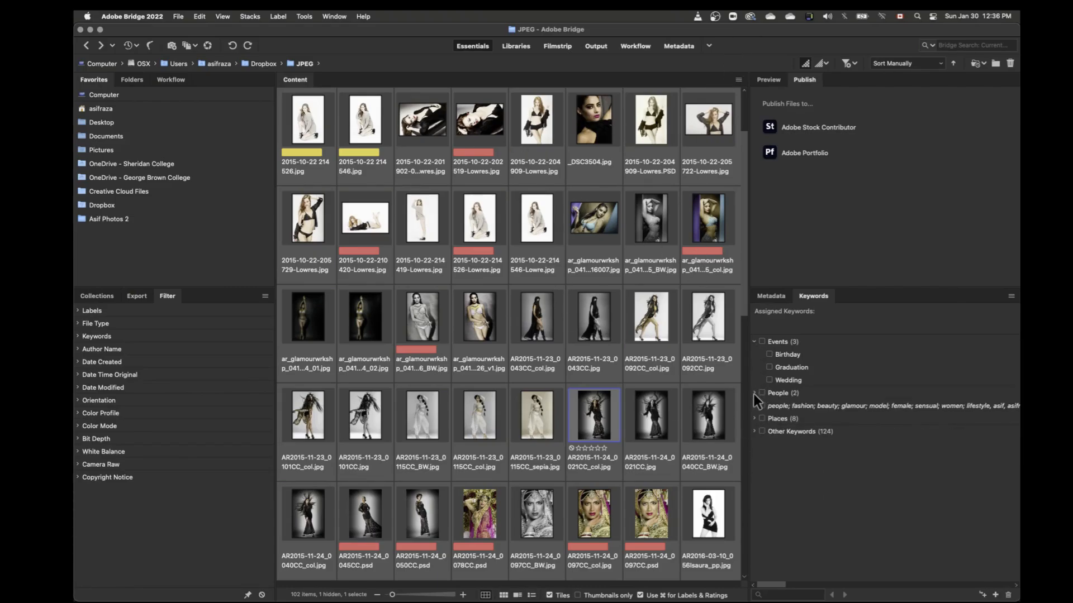
pyautogui.click(753, 342)
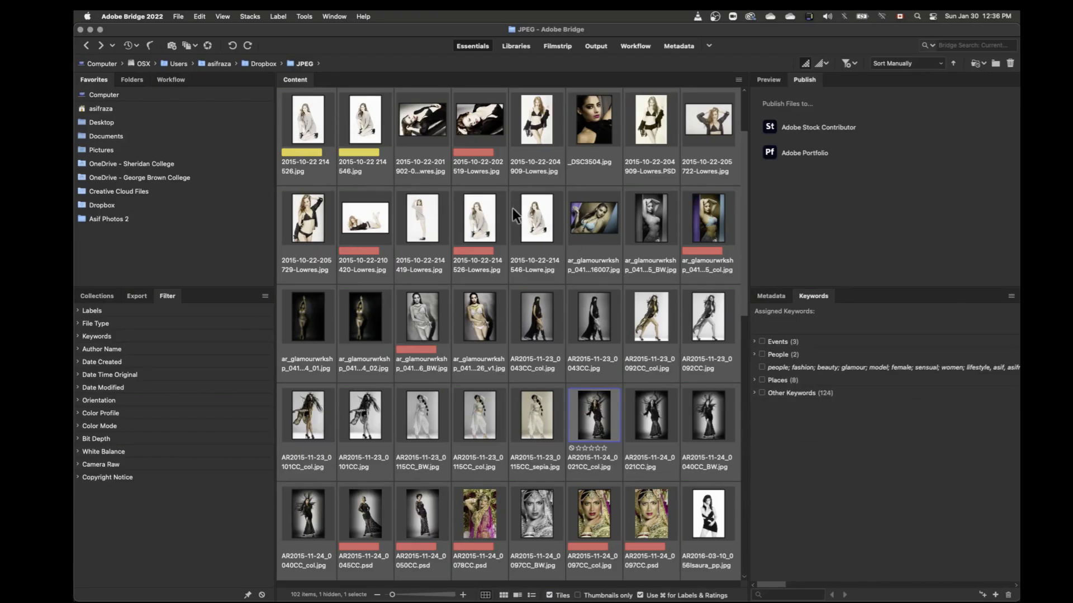
pyautogui.click(767, 79)
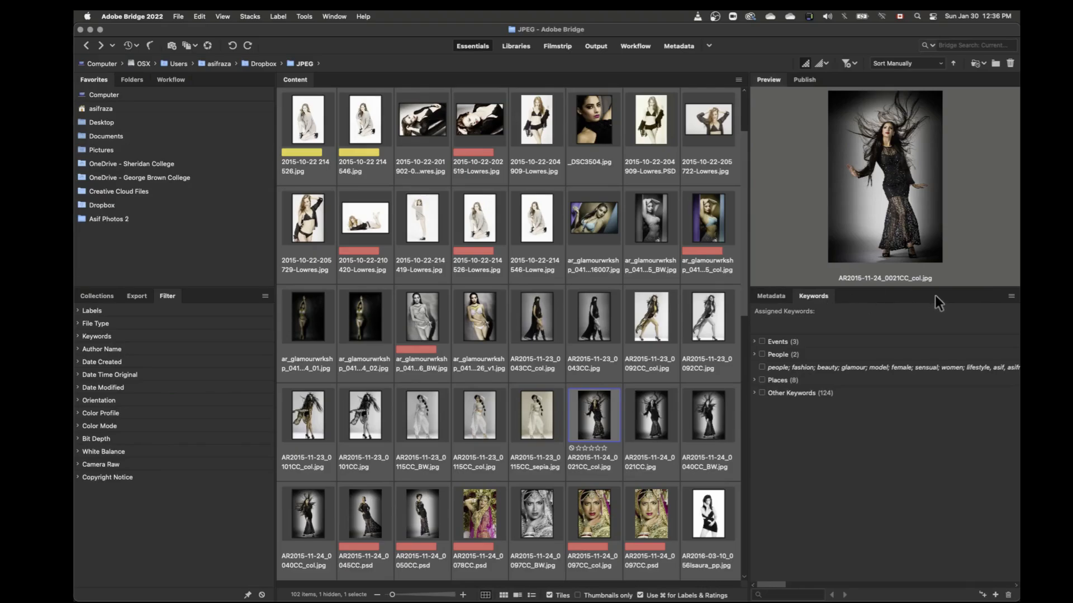
# Step: Review the Keywords panel's options before and after selecting the Places keyword, expanding its sub-keywords and collapsing them again
pyautogui.click(1011, 298)
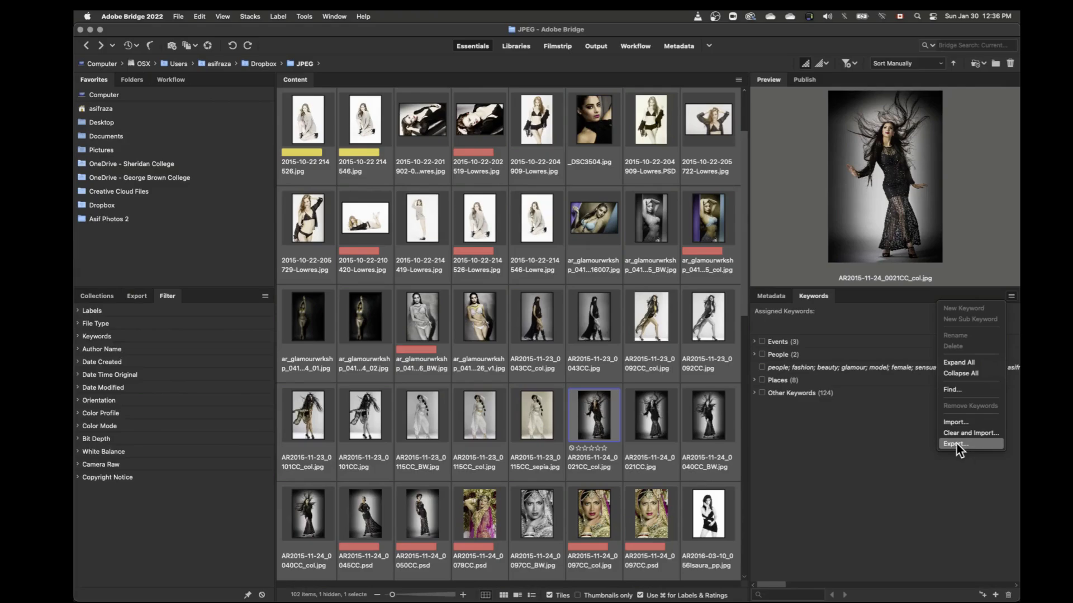
pyautogui.click(844, 340)
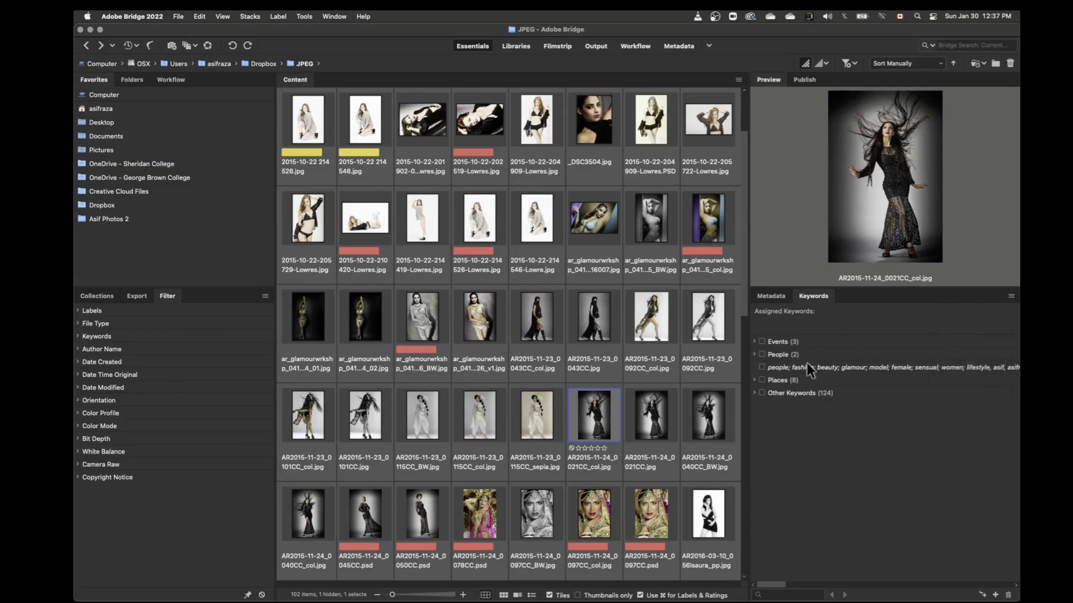
pyautogui.click(780, 380)
pyautogui.click(754, 380)
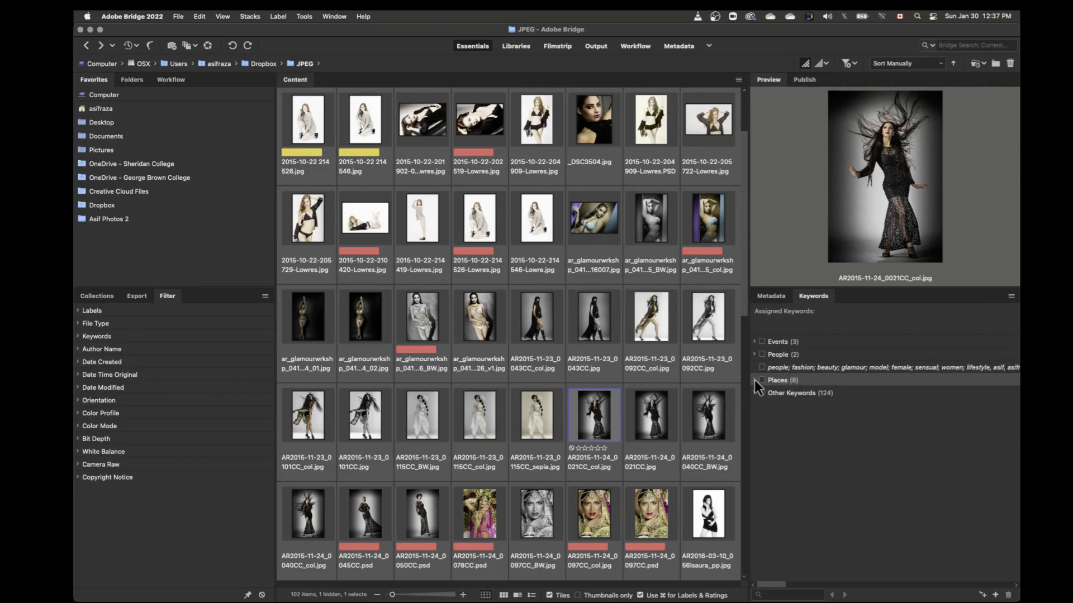
pyautogui.click(1011, 296)
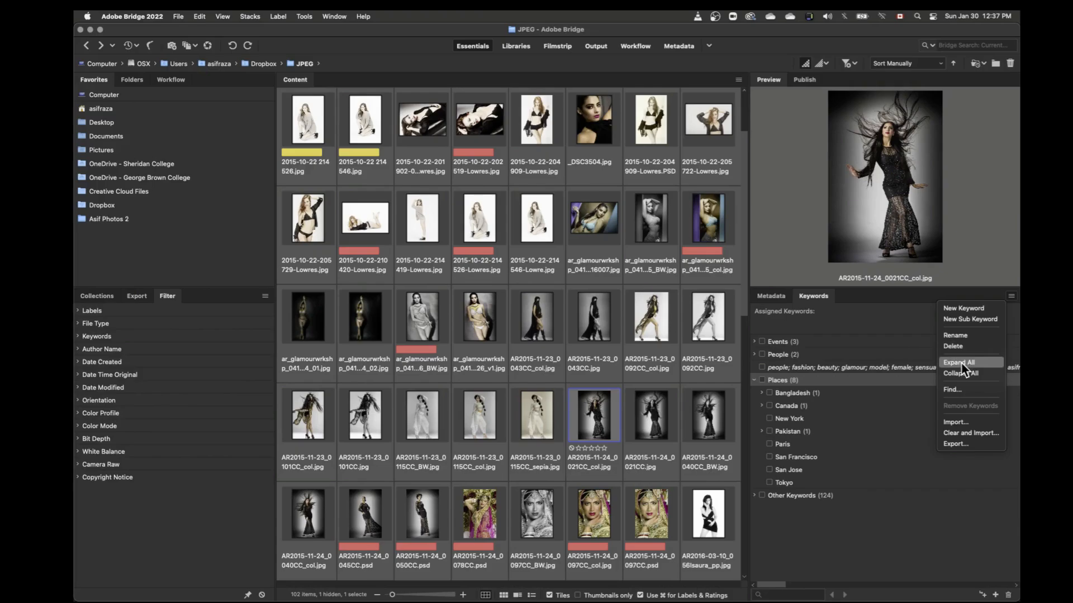
pyautogui.click(750, 380)
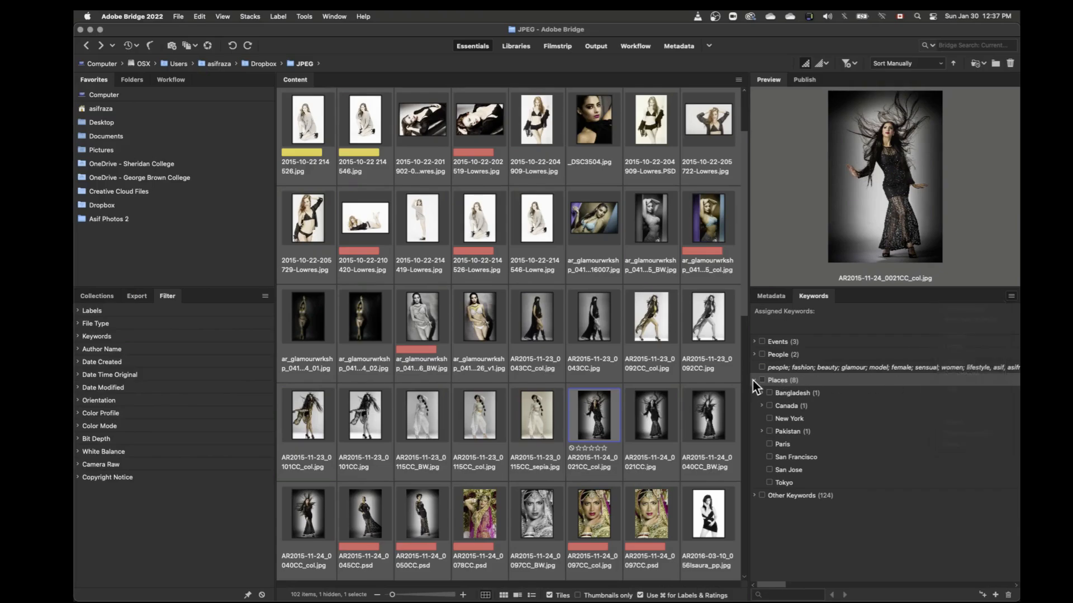
pyautogui.click(757, 380)
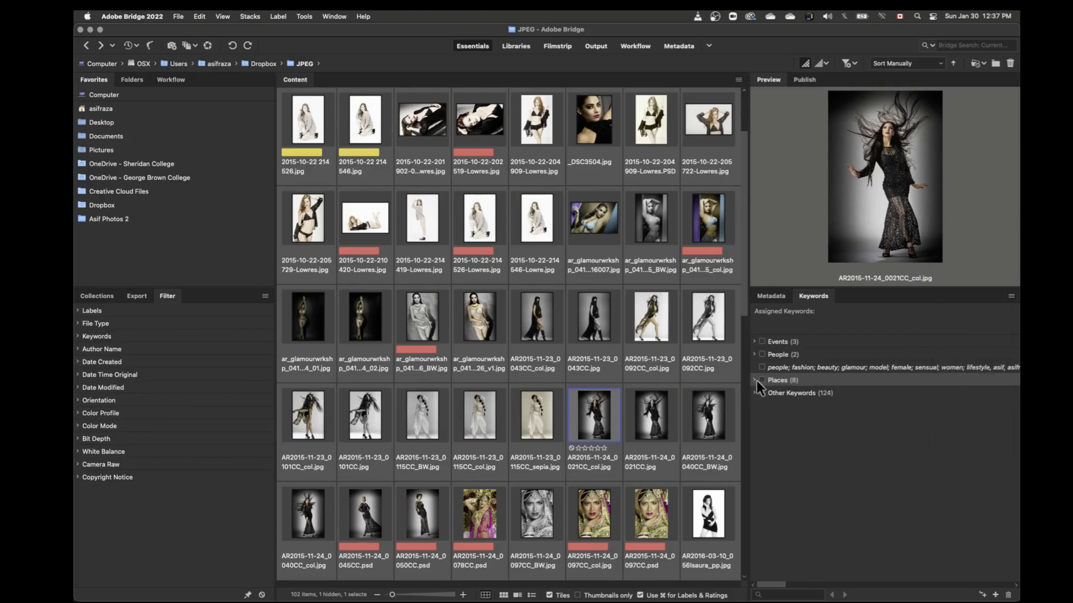
# Step: Expand all keyword groups at once, collapse Places on its own, and collapse all the remaining groups together
pyautogui.click(1011, 296)
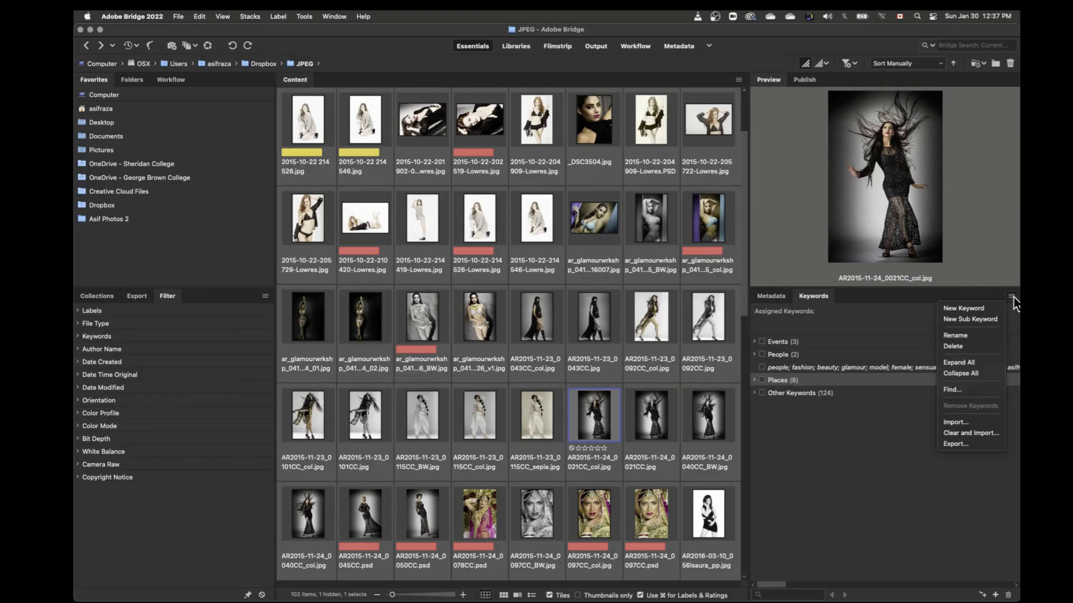
pyautogui.click(969, 361)
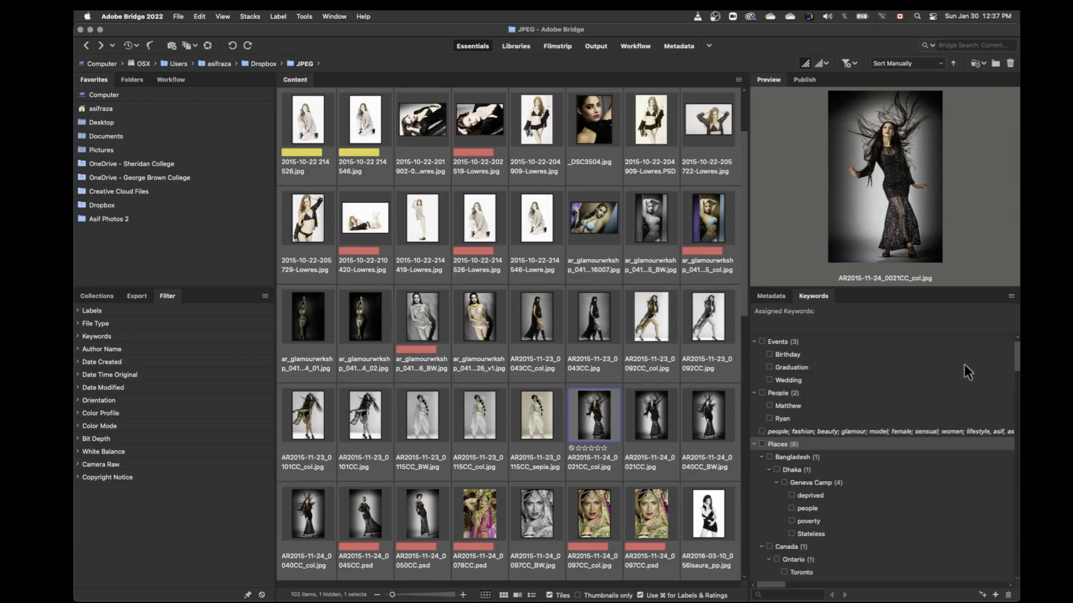
pyautogui.click(753, 444)
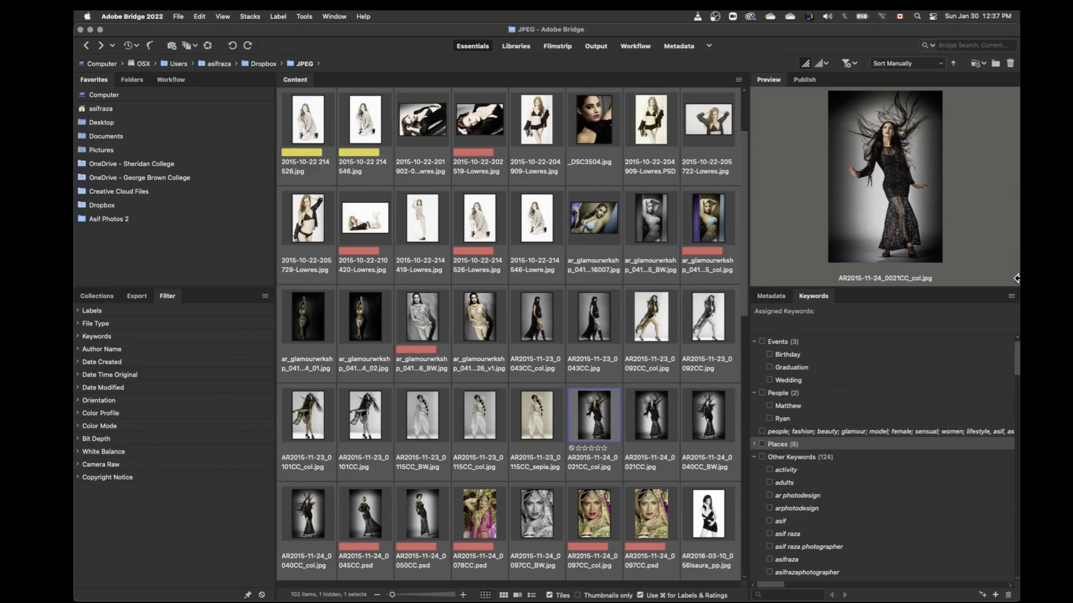
pyautogui.click(1011, 297)
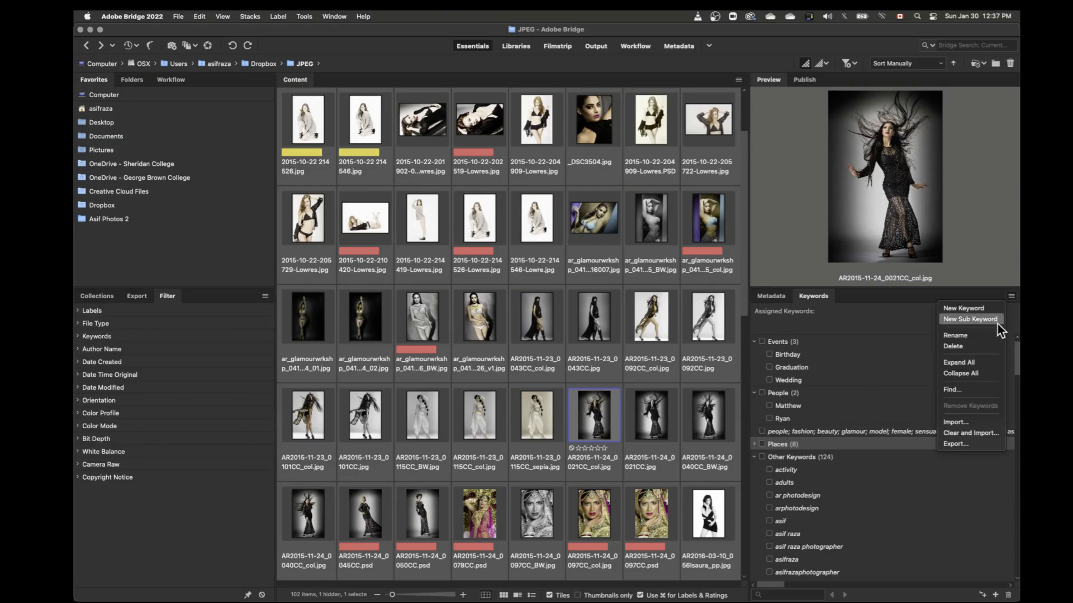
pyautogui.click(966, 372)
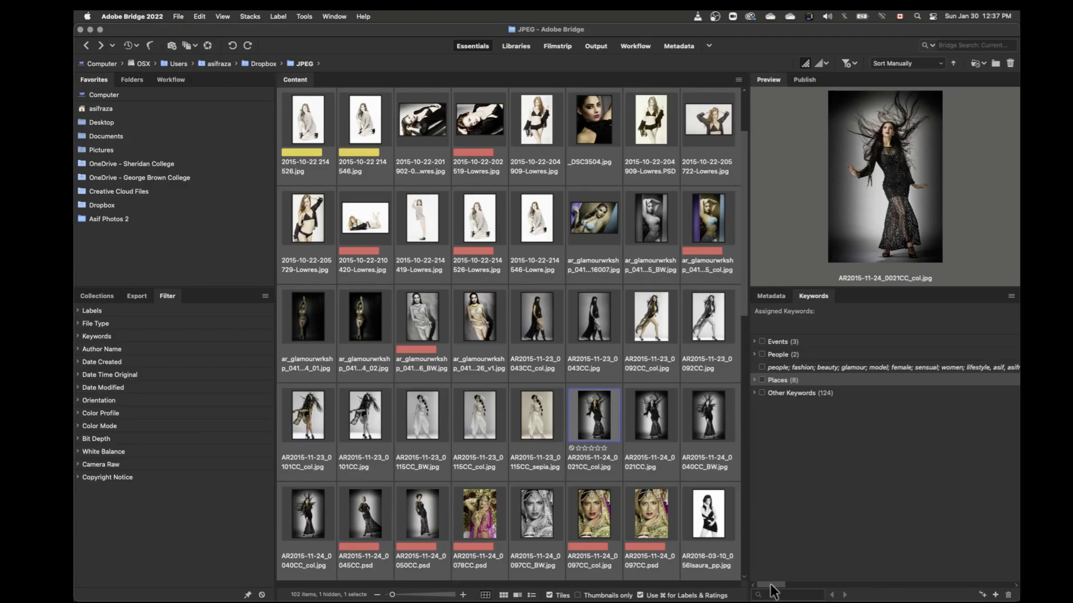
pyautogui.moveTo(773, 586); pyautogui.dragTo(734, 564)
pyautogui.click(773, 294)
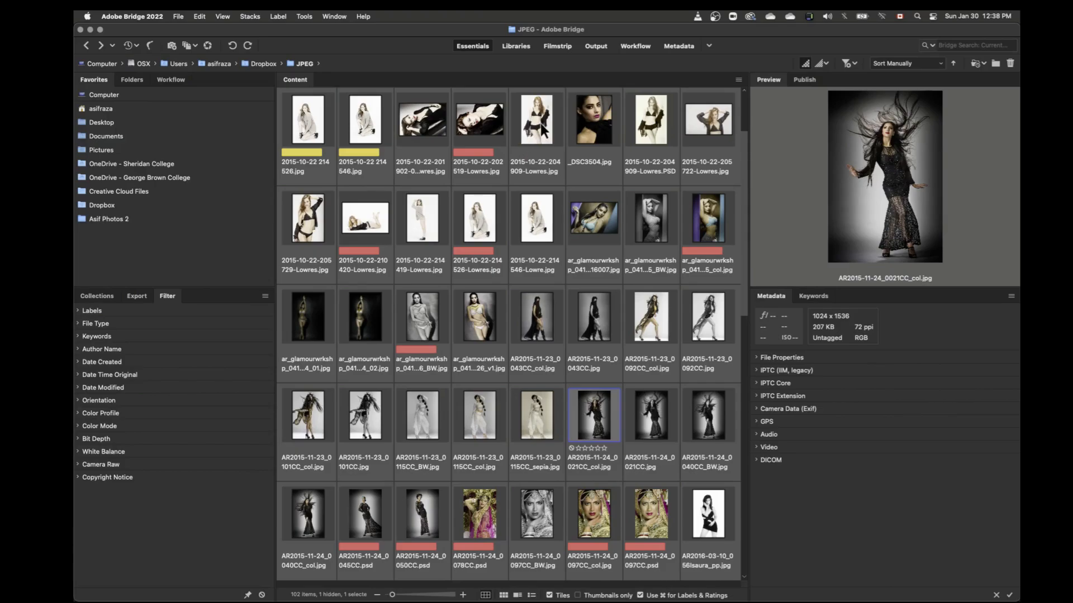
pyautogui.click(541, 130)
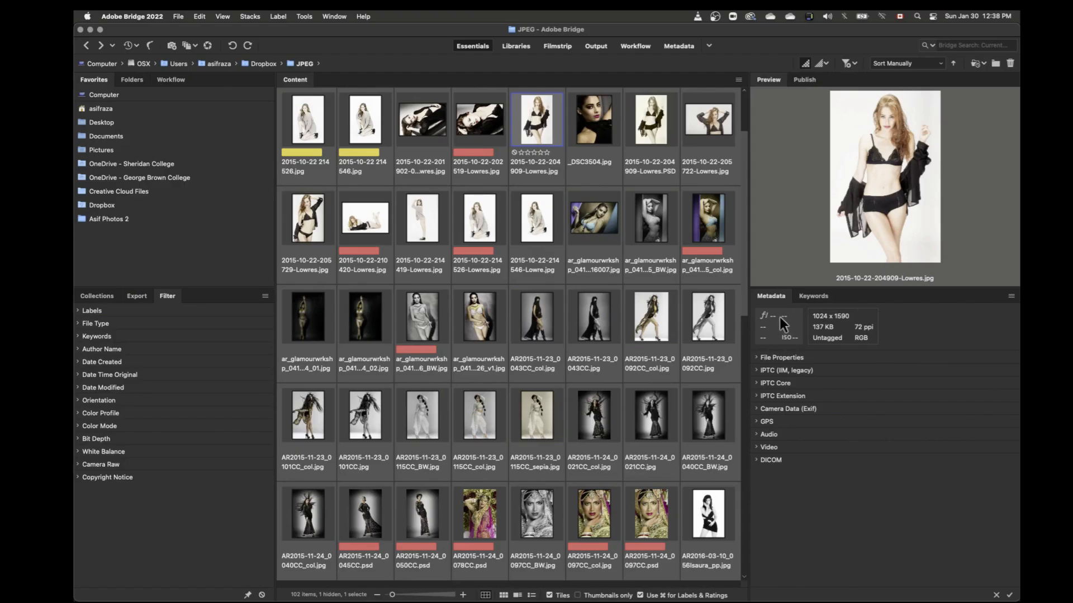
pyautogui.click(756, 357)
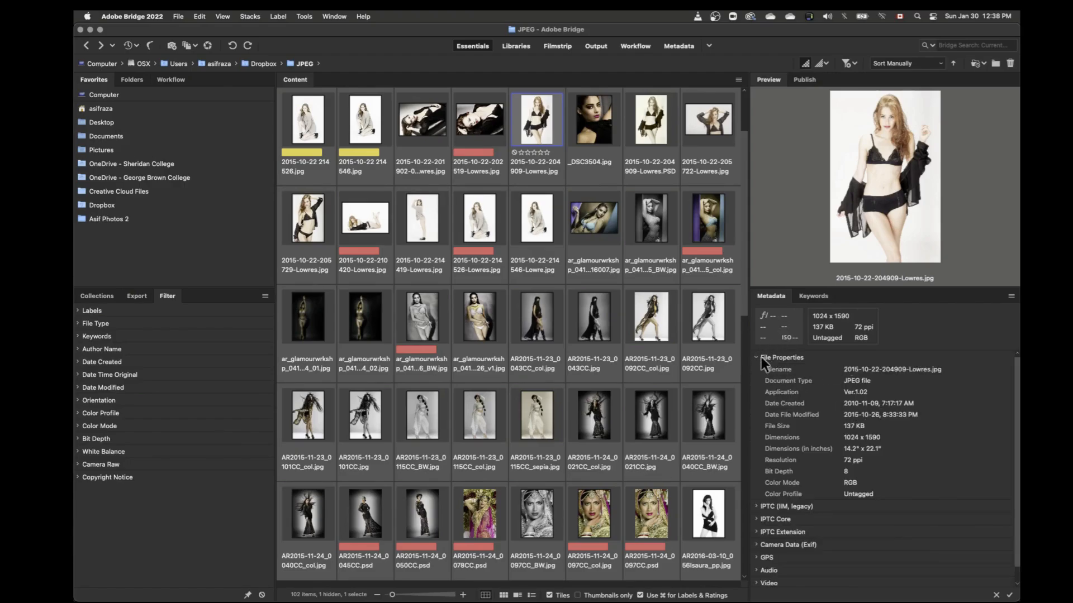
pyautogui.click(756, 358)
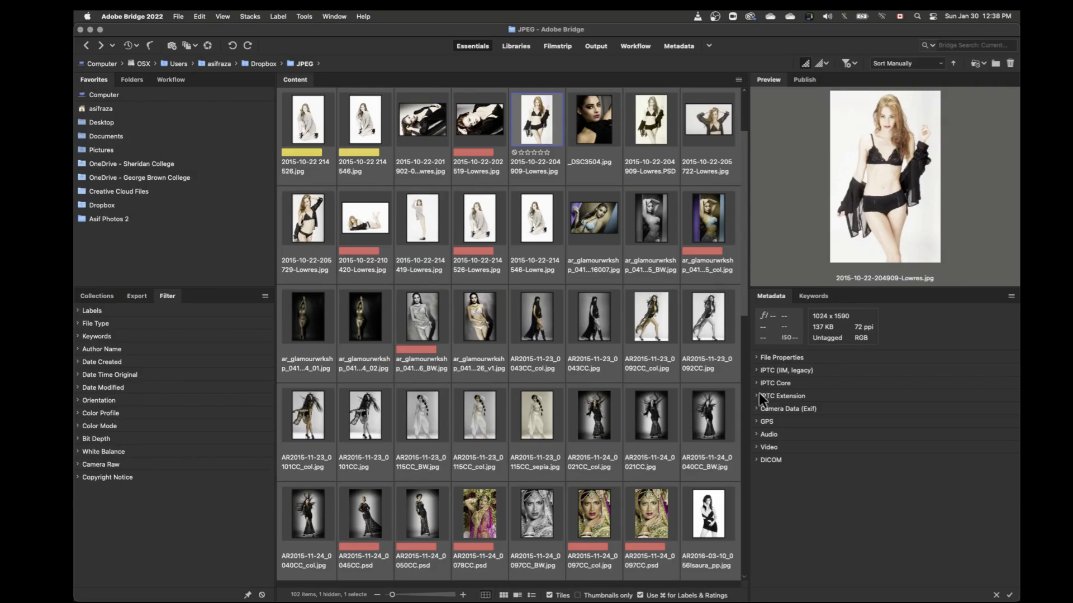
# Step: Review the IPTC Core metadata of the selected image, open its Keywords field for editing, and collapse the group again
pyautogui.click(756, 383)
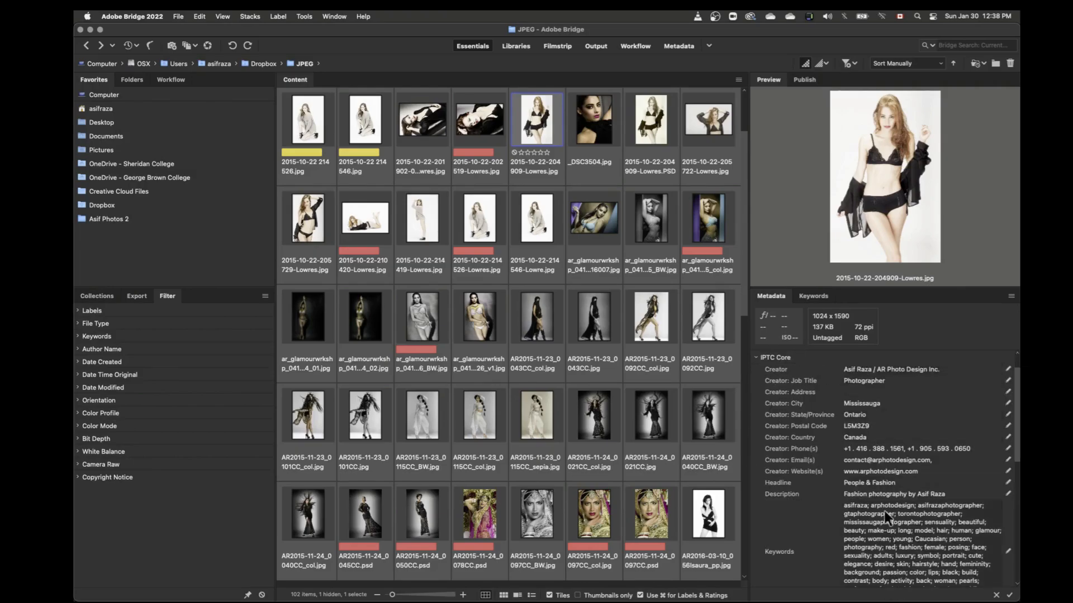
pyautogui.scroll(-5, 863, 500)
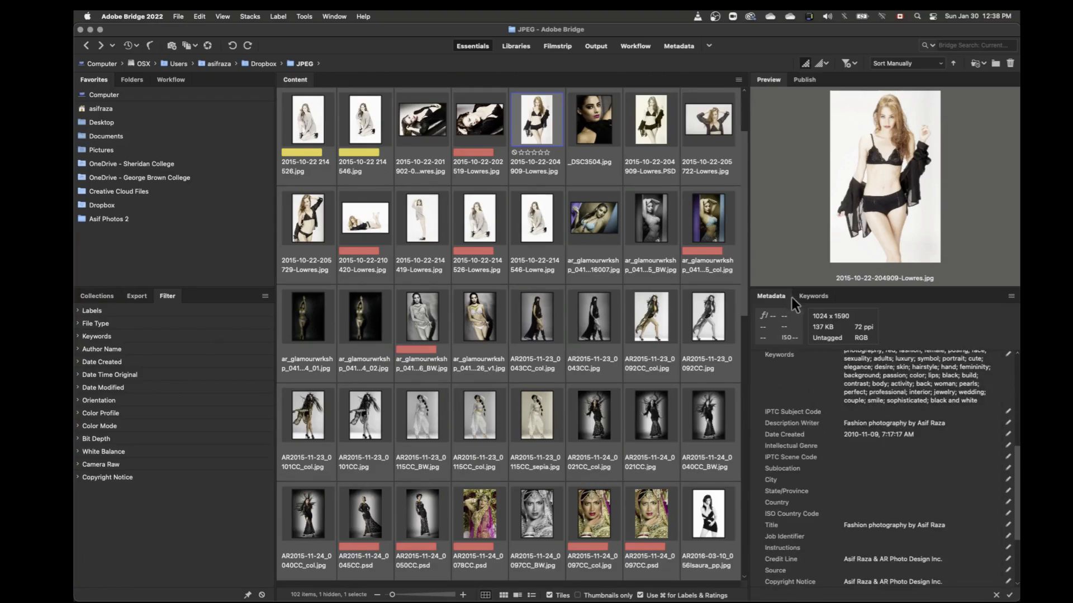
pyautogui.click(1007, 358)
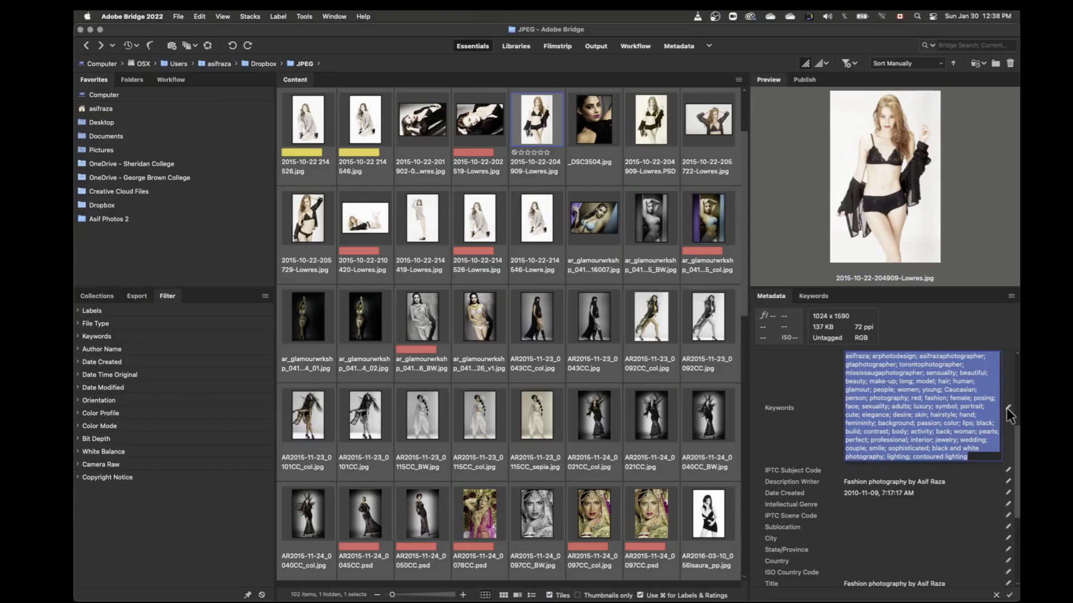
pyautogui.click(906, 411)
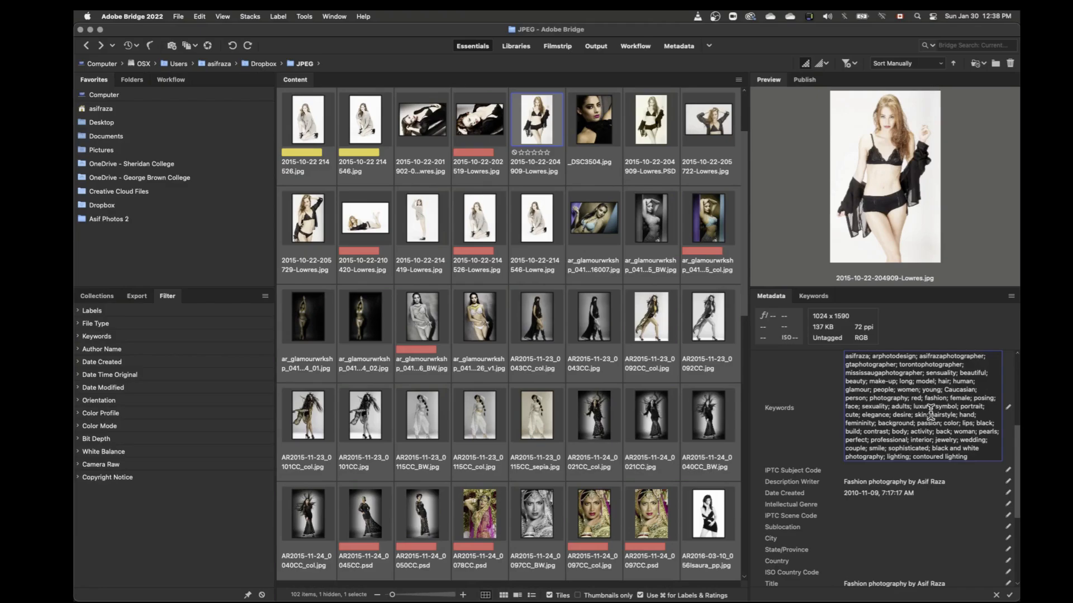
pyautogui.scroll(5, 766, 389)
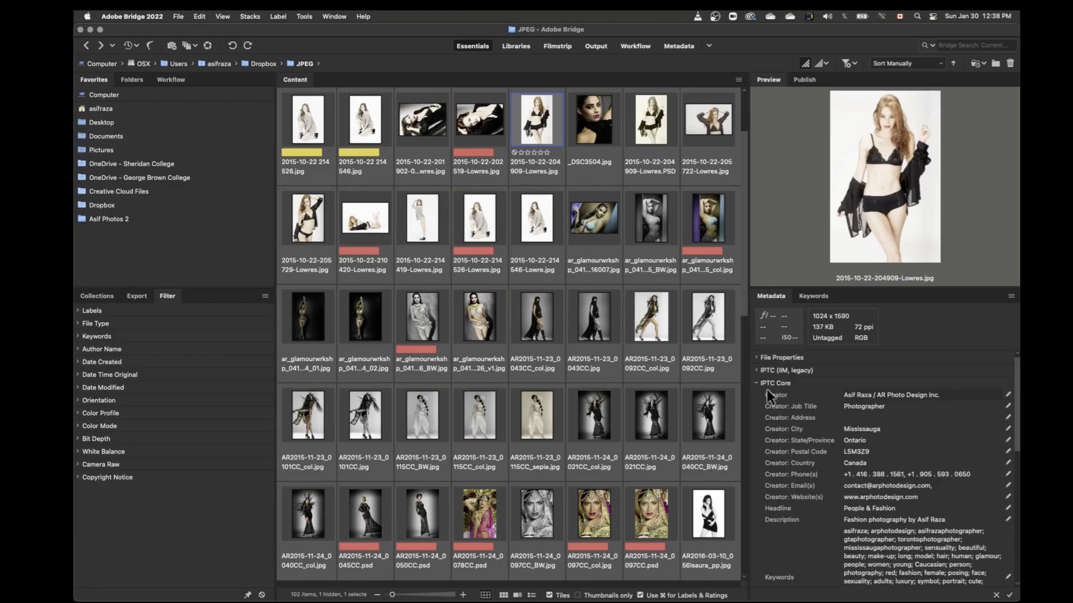
pyautogui.click(757, 383)
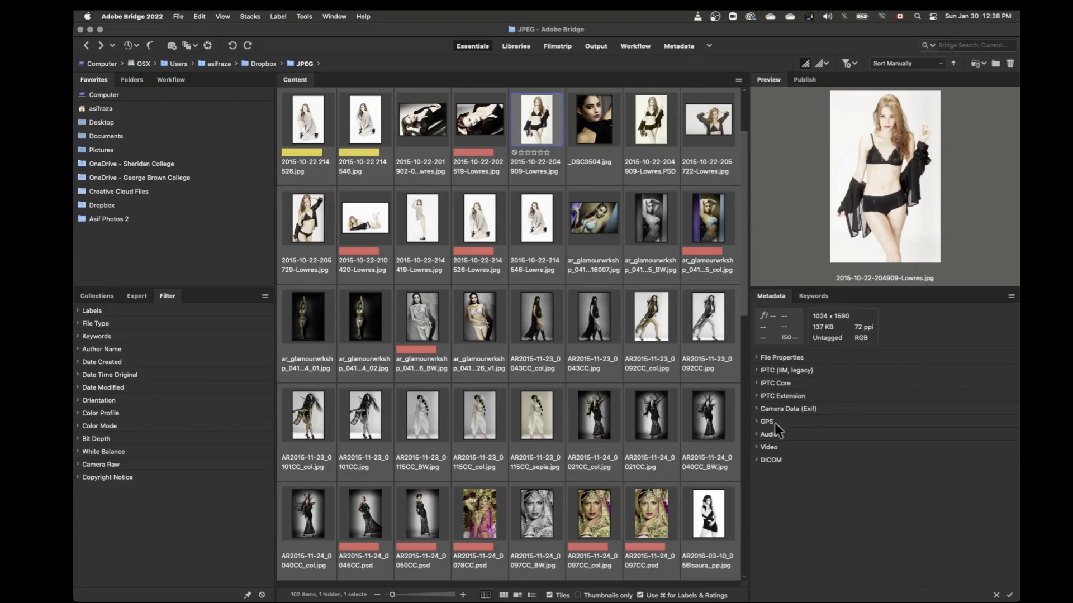
# Step: Check the Camera Data (Exif) and DICOM metadata groups of the selected image, collapsing each one again
pyautogui.click(756, 409)
pyautogui.click(757, 409)
pyautogui.click(758, 460)
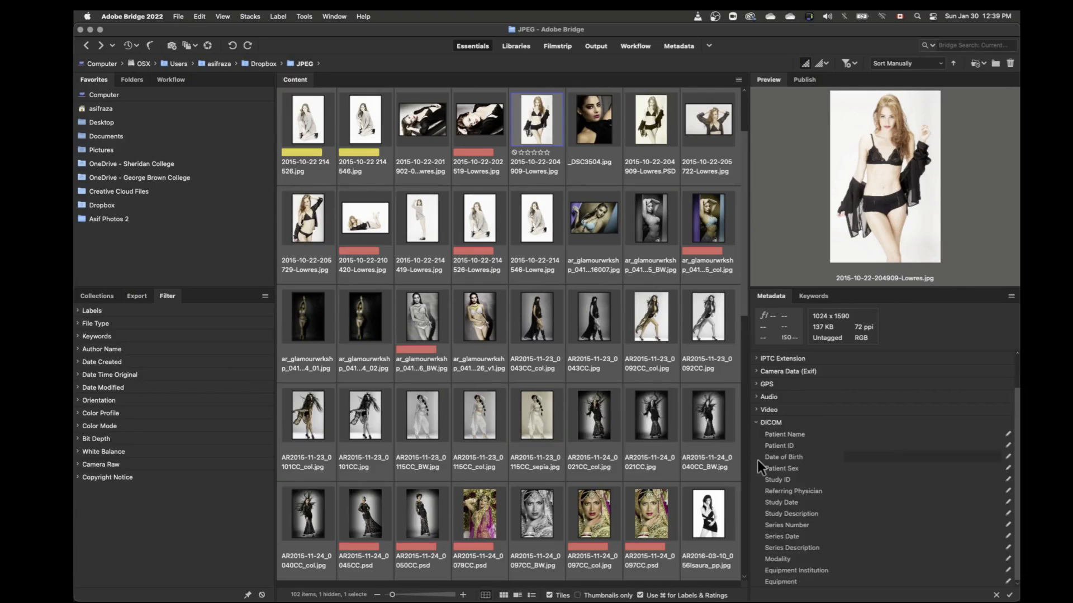
pyautogui.click(757, 423)
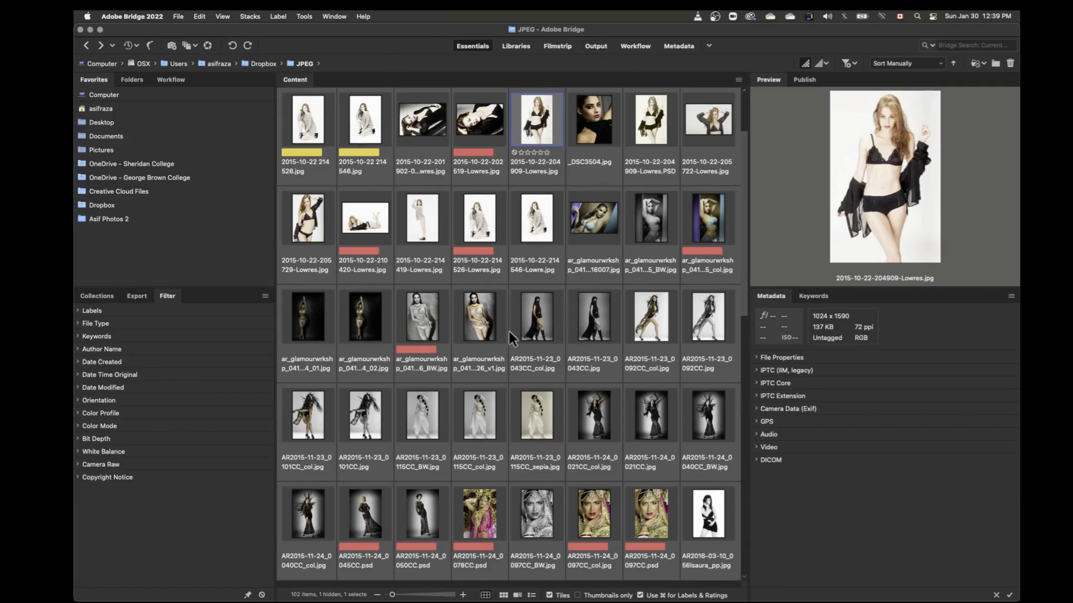
# Step: Save the current layout as a new workspace under the photographer's first name, including window location and sort order
pyautogui.click(338, 19)
pyautogui.moveTo(340, 38)
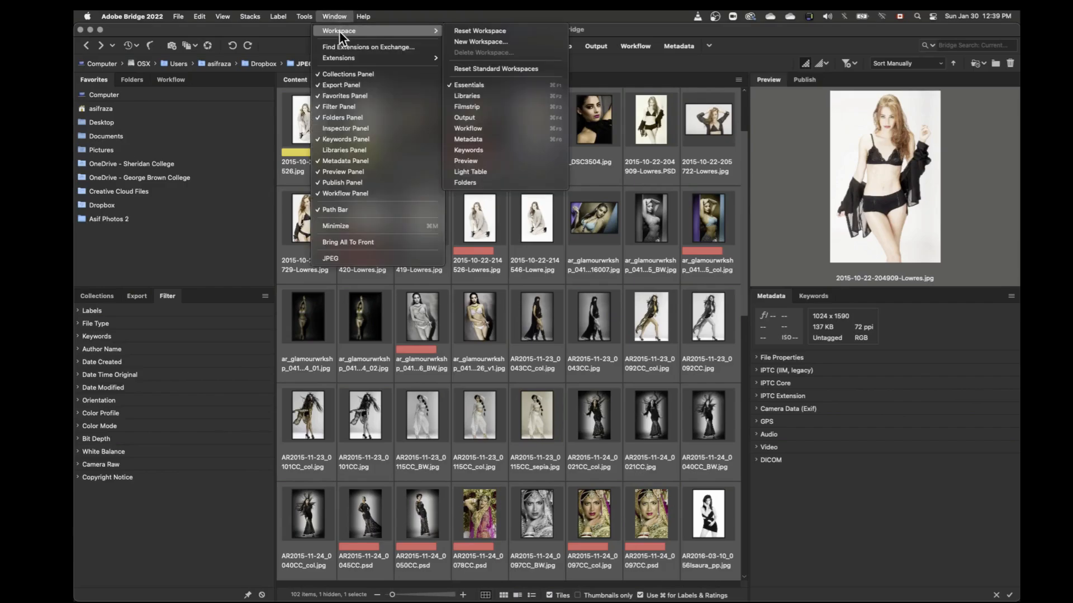
pyautogui.click(479, 43)
pyautogui.write('Asif')
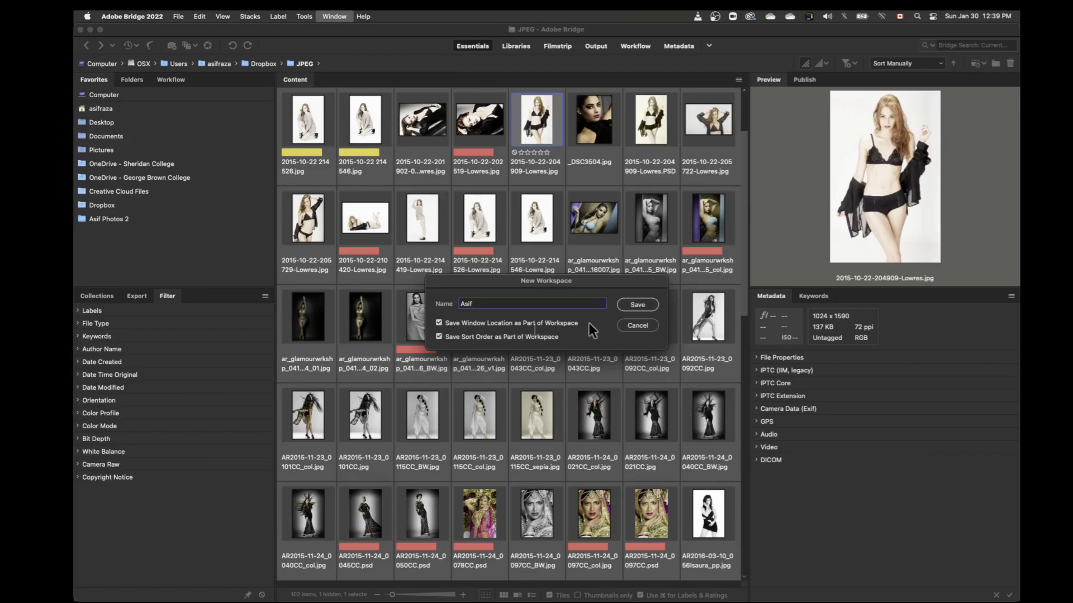
pyautogui.click(637, 305)
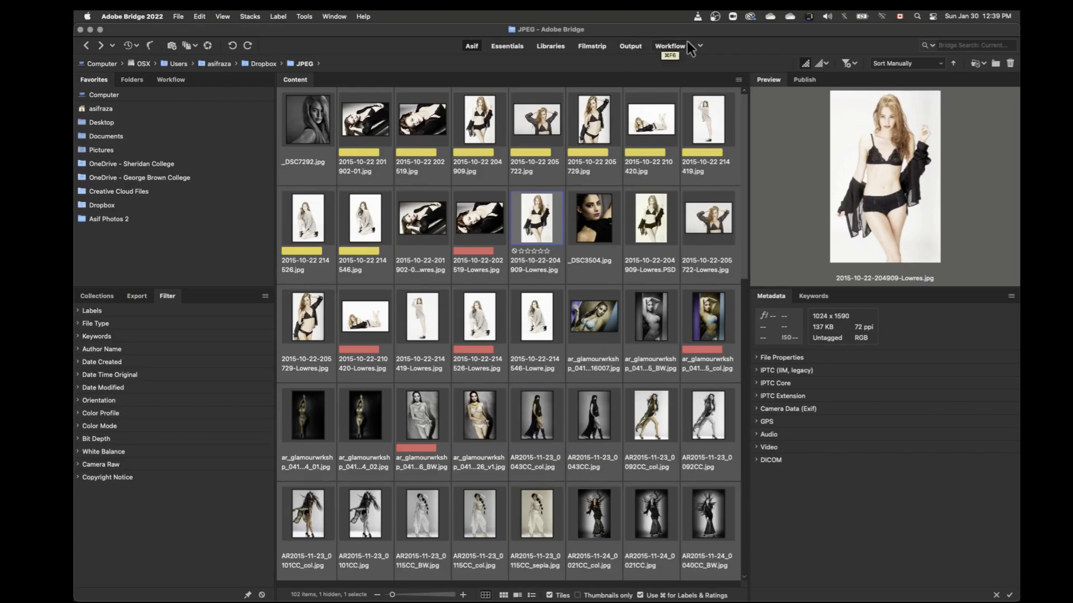
# Step: Switch to the Essentials workspace and reset it to its default layout
pyautogui.click(702, 48)
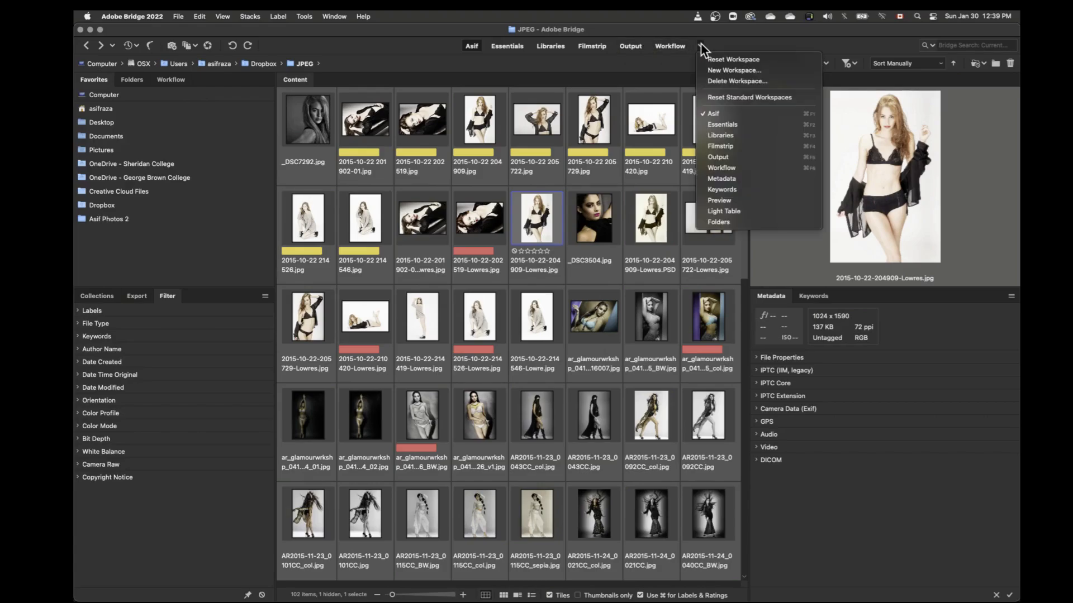
pyautogui.click(723, 125)
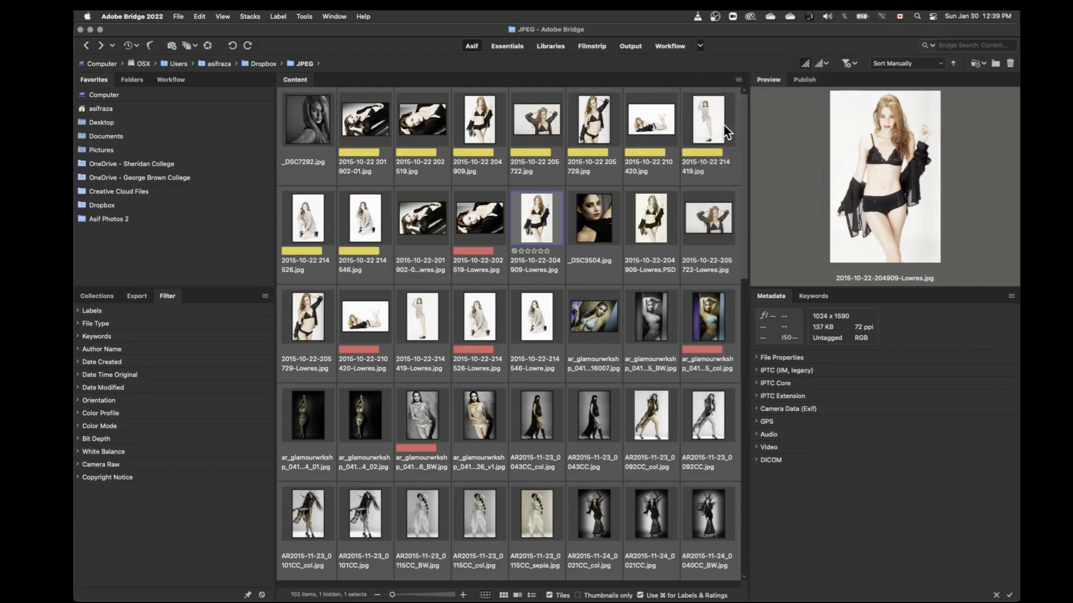
pyautogui.click(700, 46)
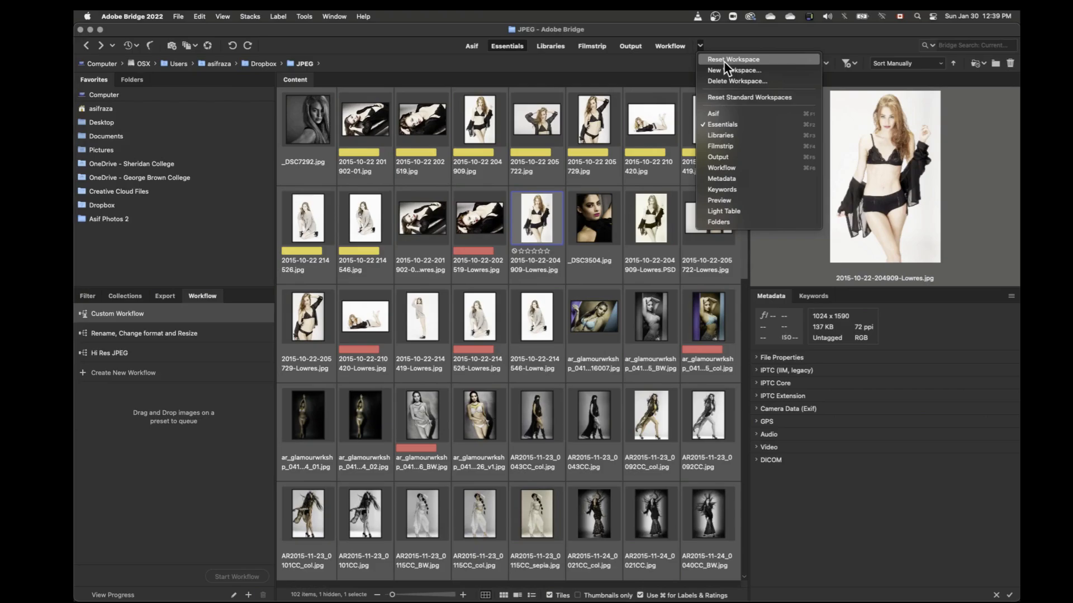
pyautogui.click(723, 62)
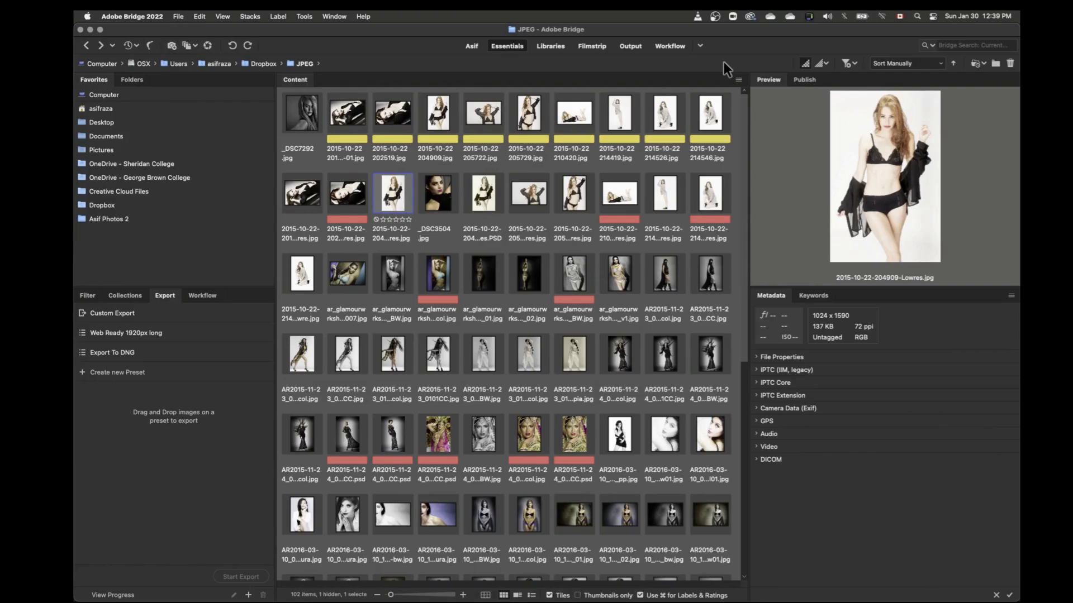
# Step: Compare the custom workspace with Essentials by switching between them, ending on the custom workspace
pyautogui.click(470, 47)
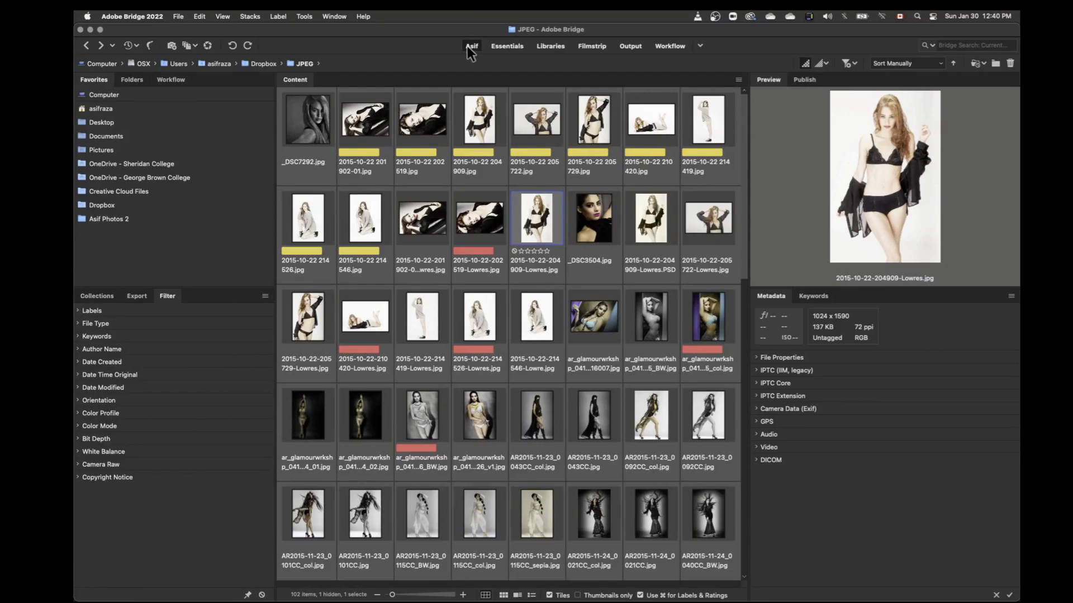
pyautogui.click(507, 46)
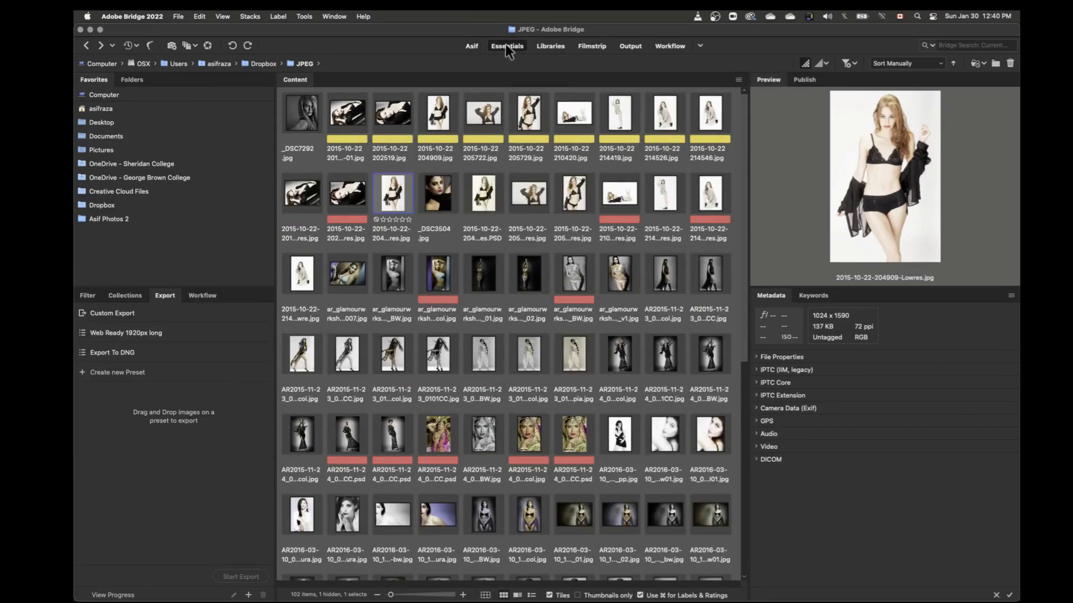
pyautogui.click(468, 47)
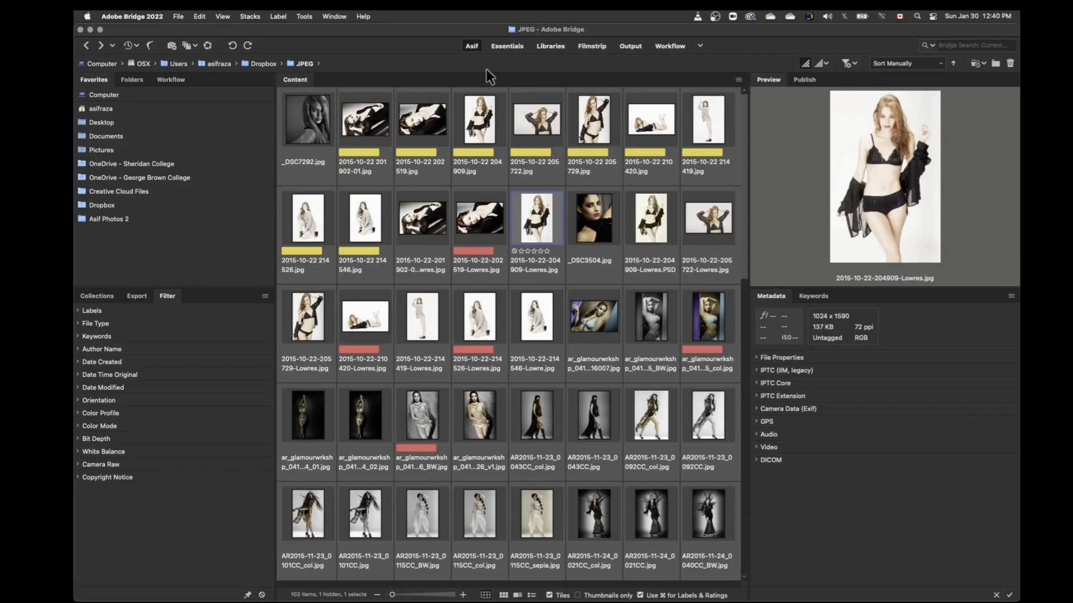